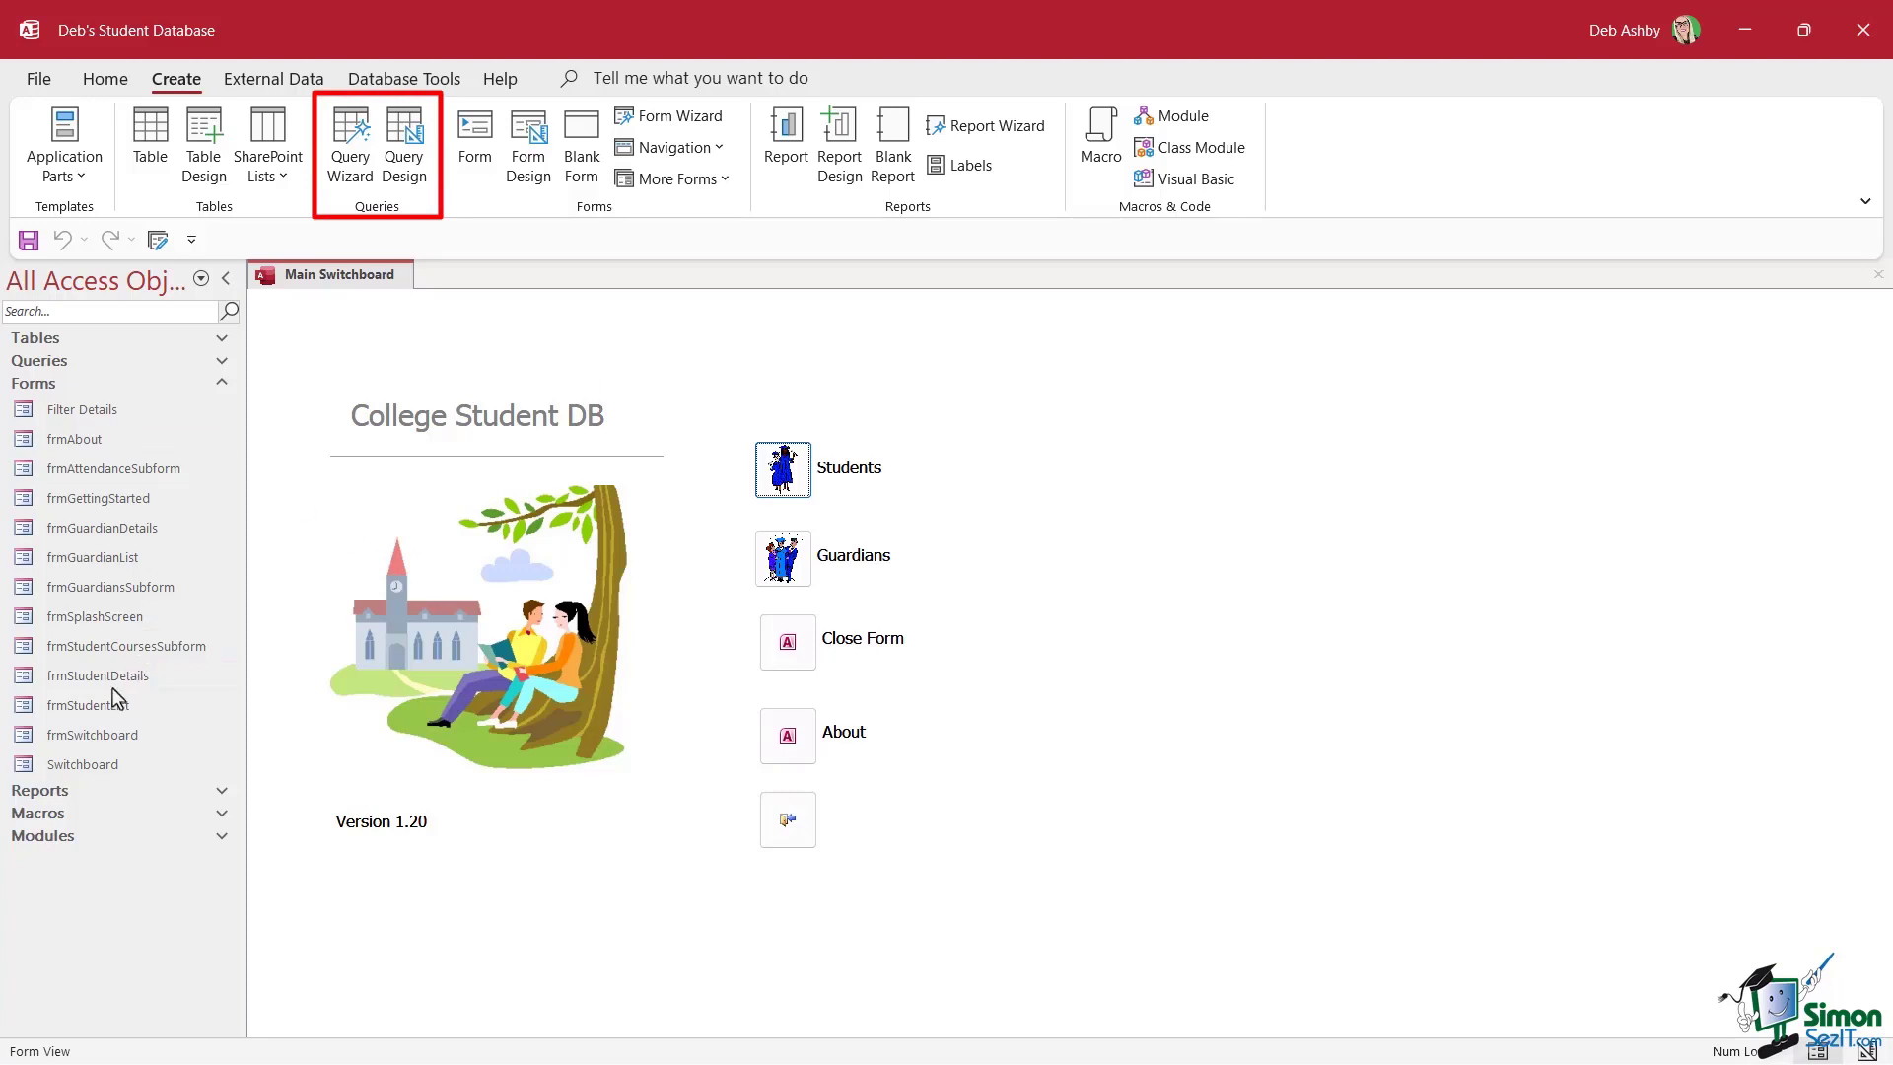
- Open the Query Wizard's New Query dialog, then cancel it to return to the Main Switchboard
click(80, 707)
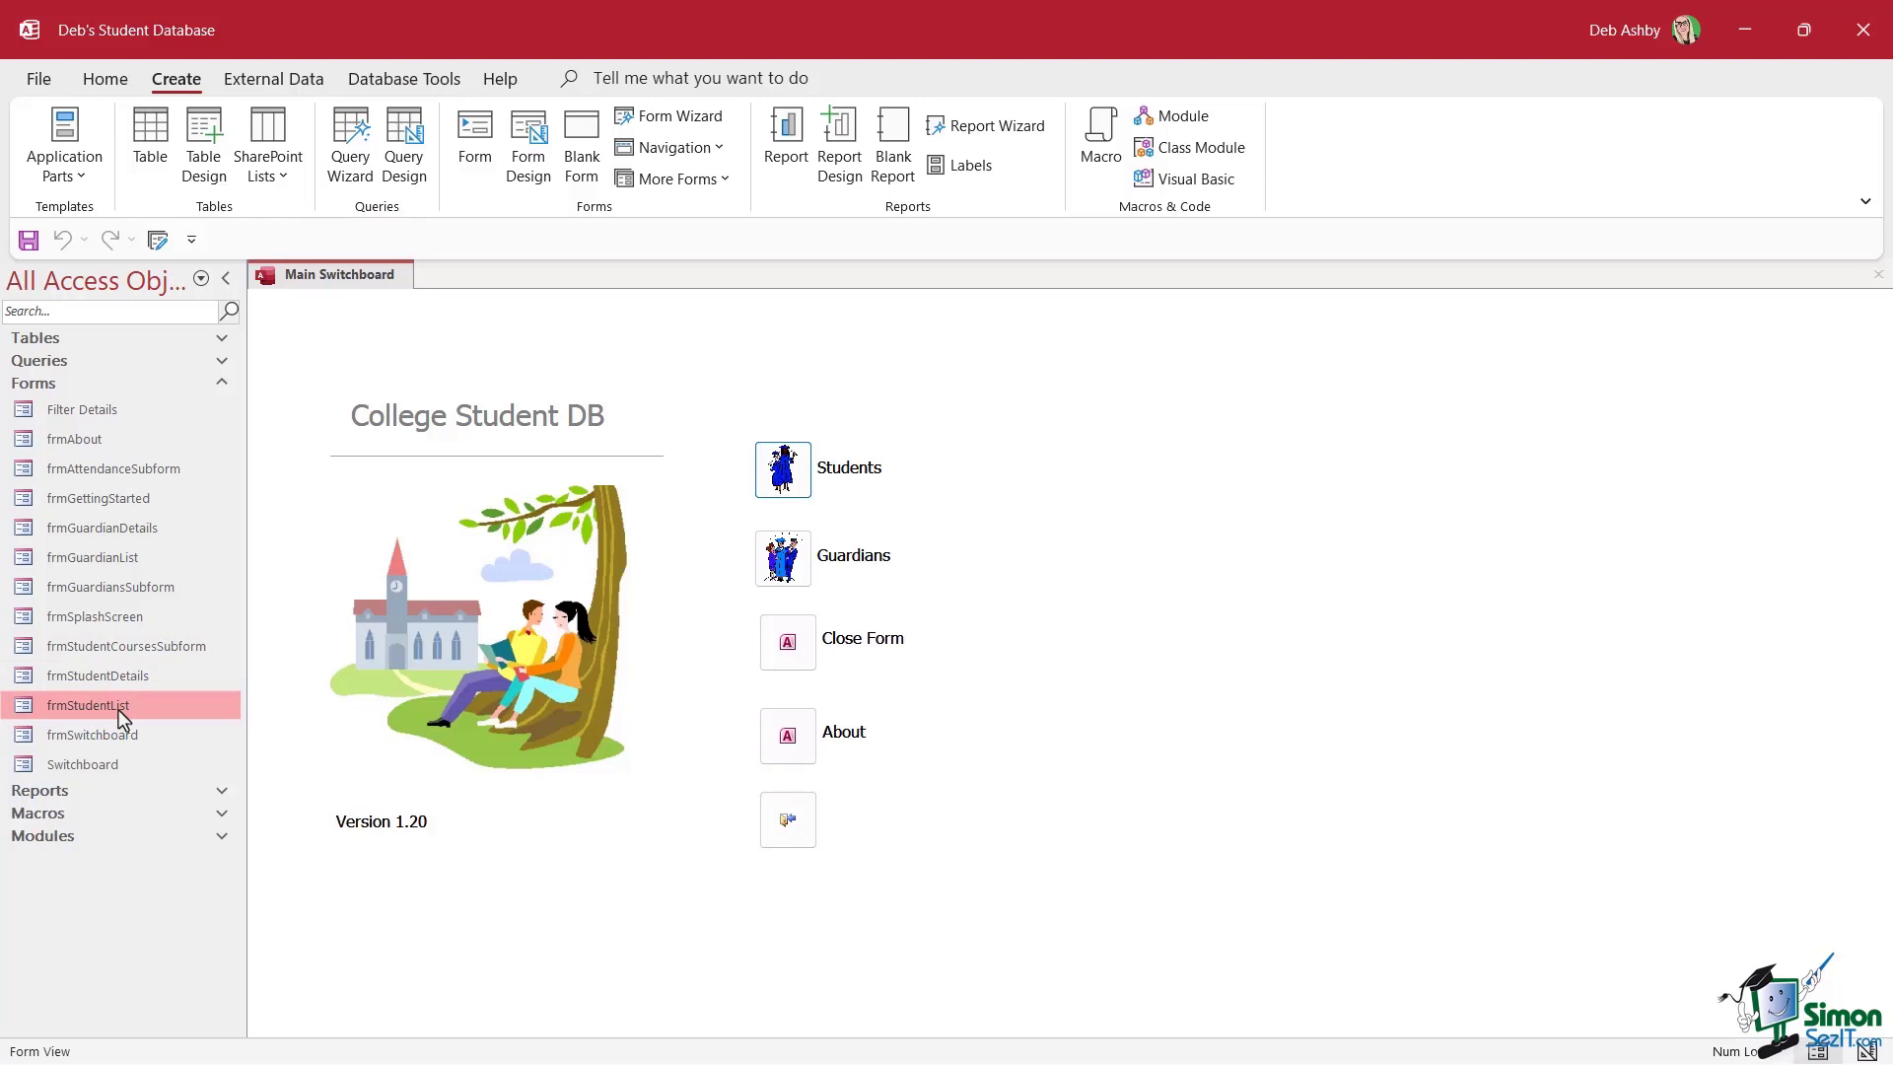
click(404, 279)
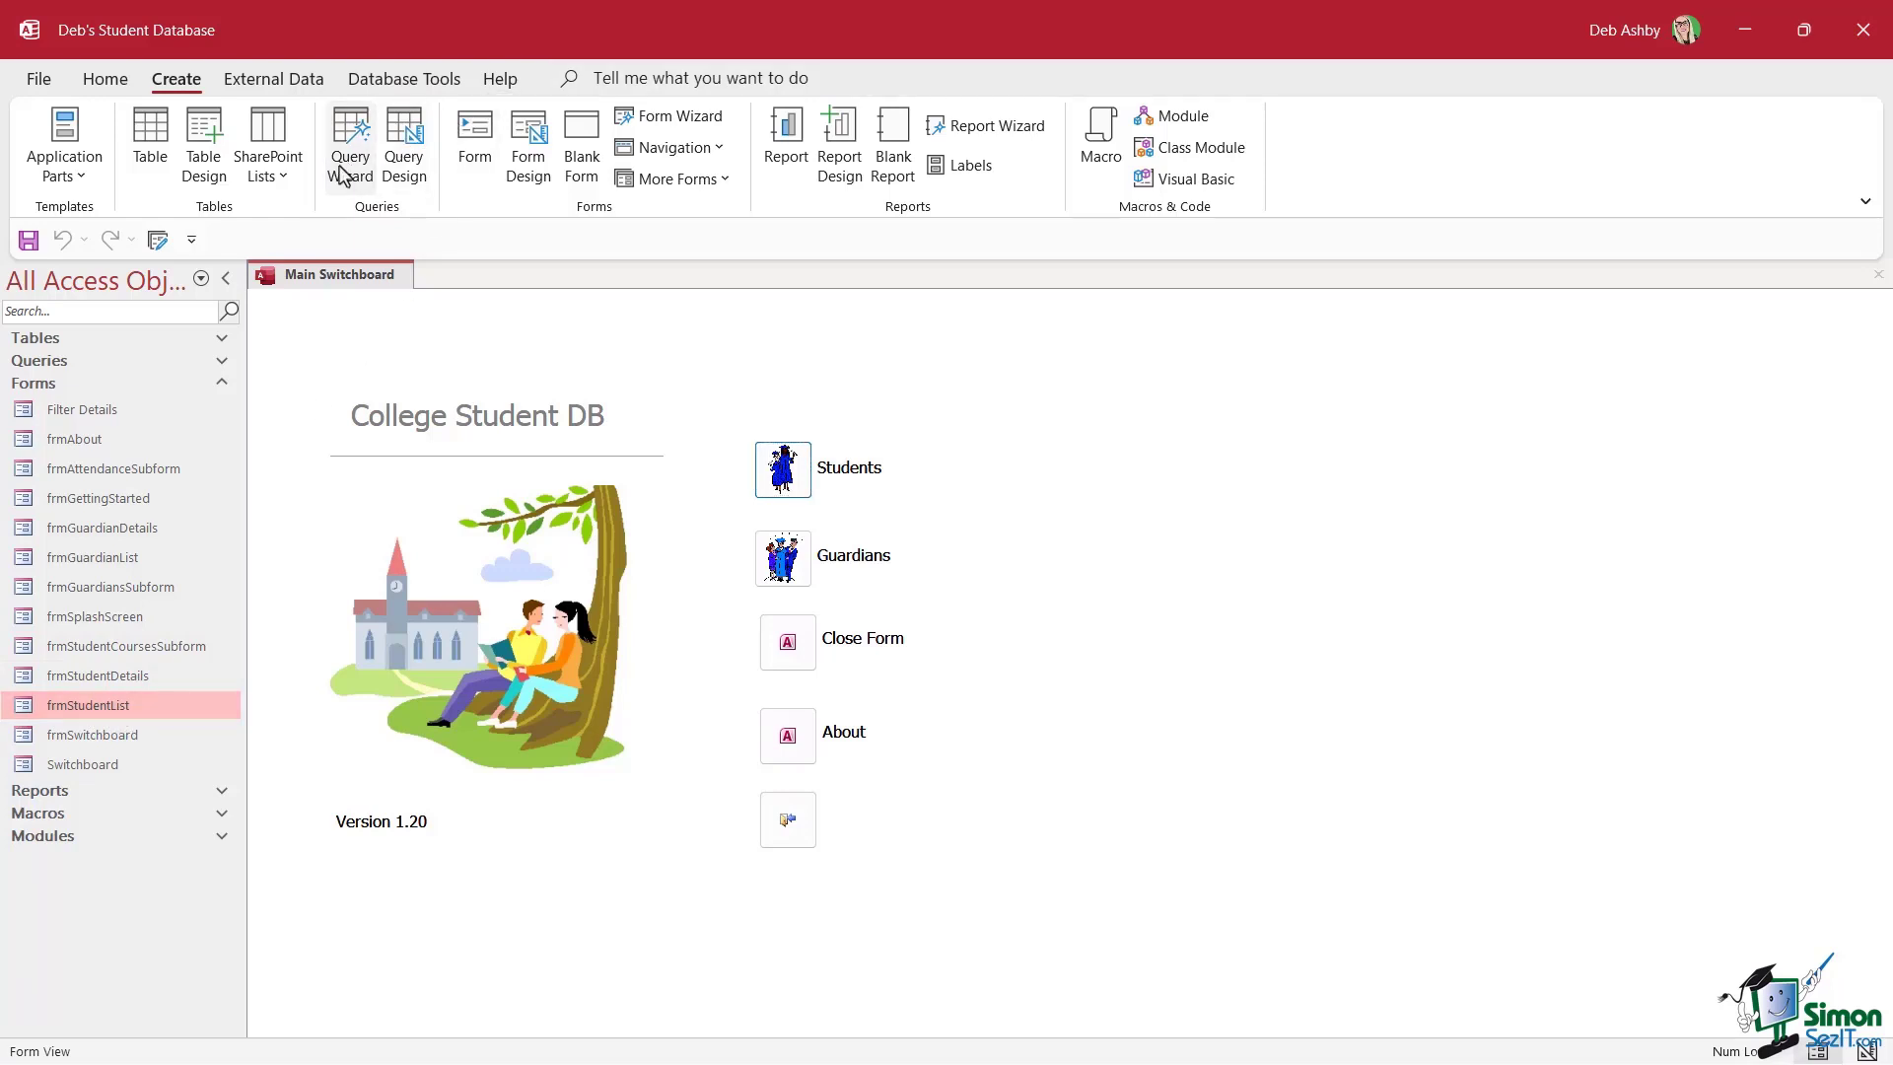
click(350, 158)
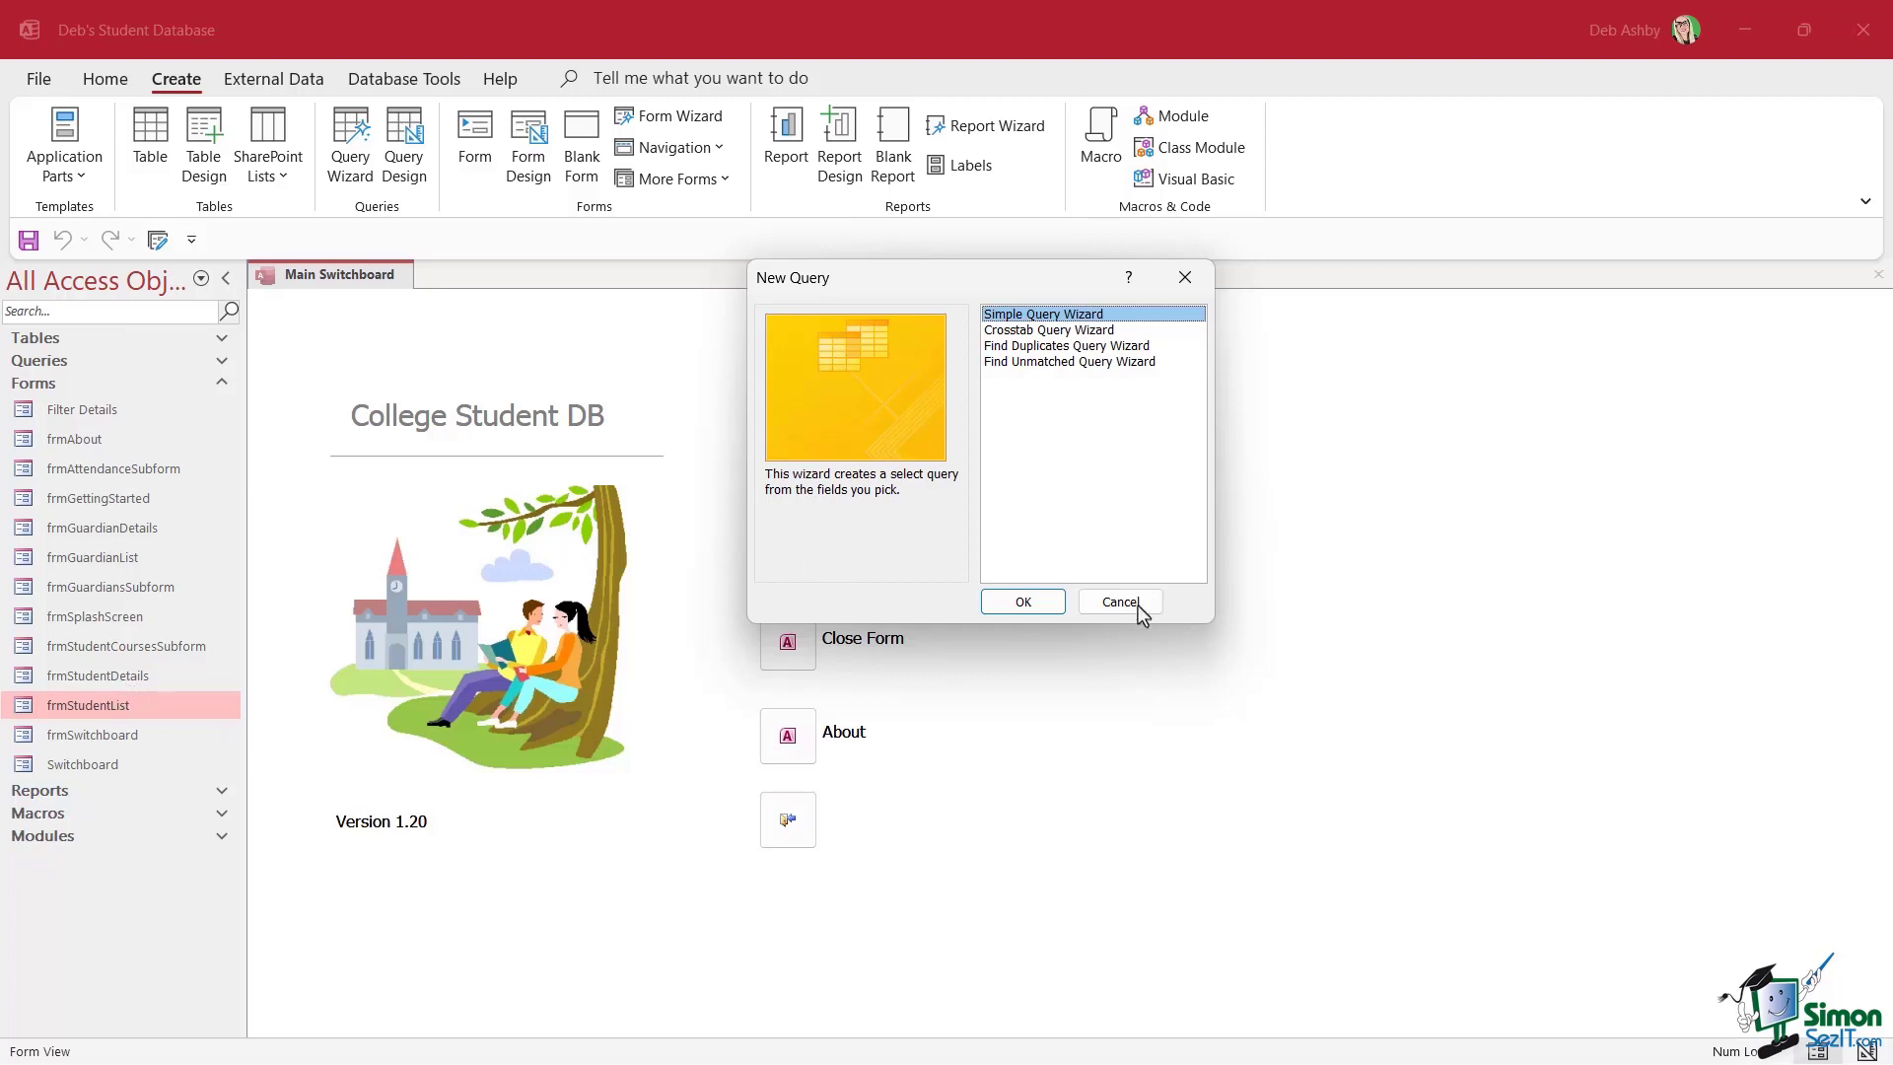
click(1108, 610)
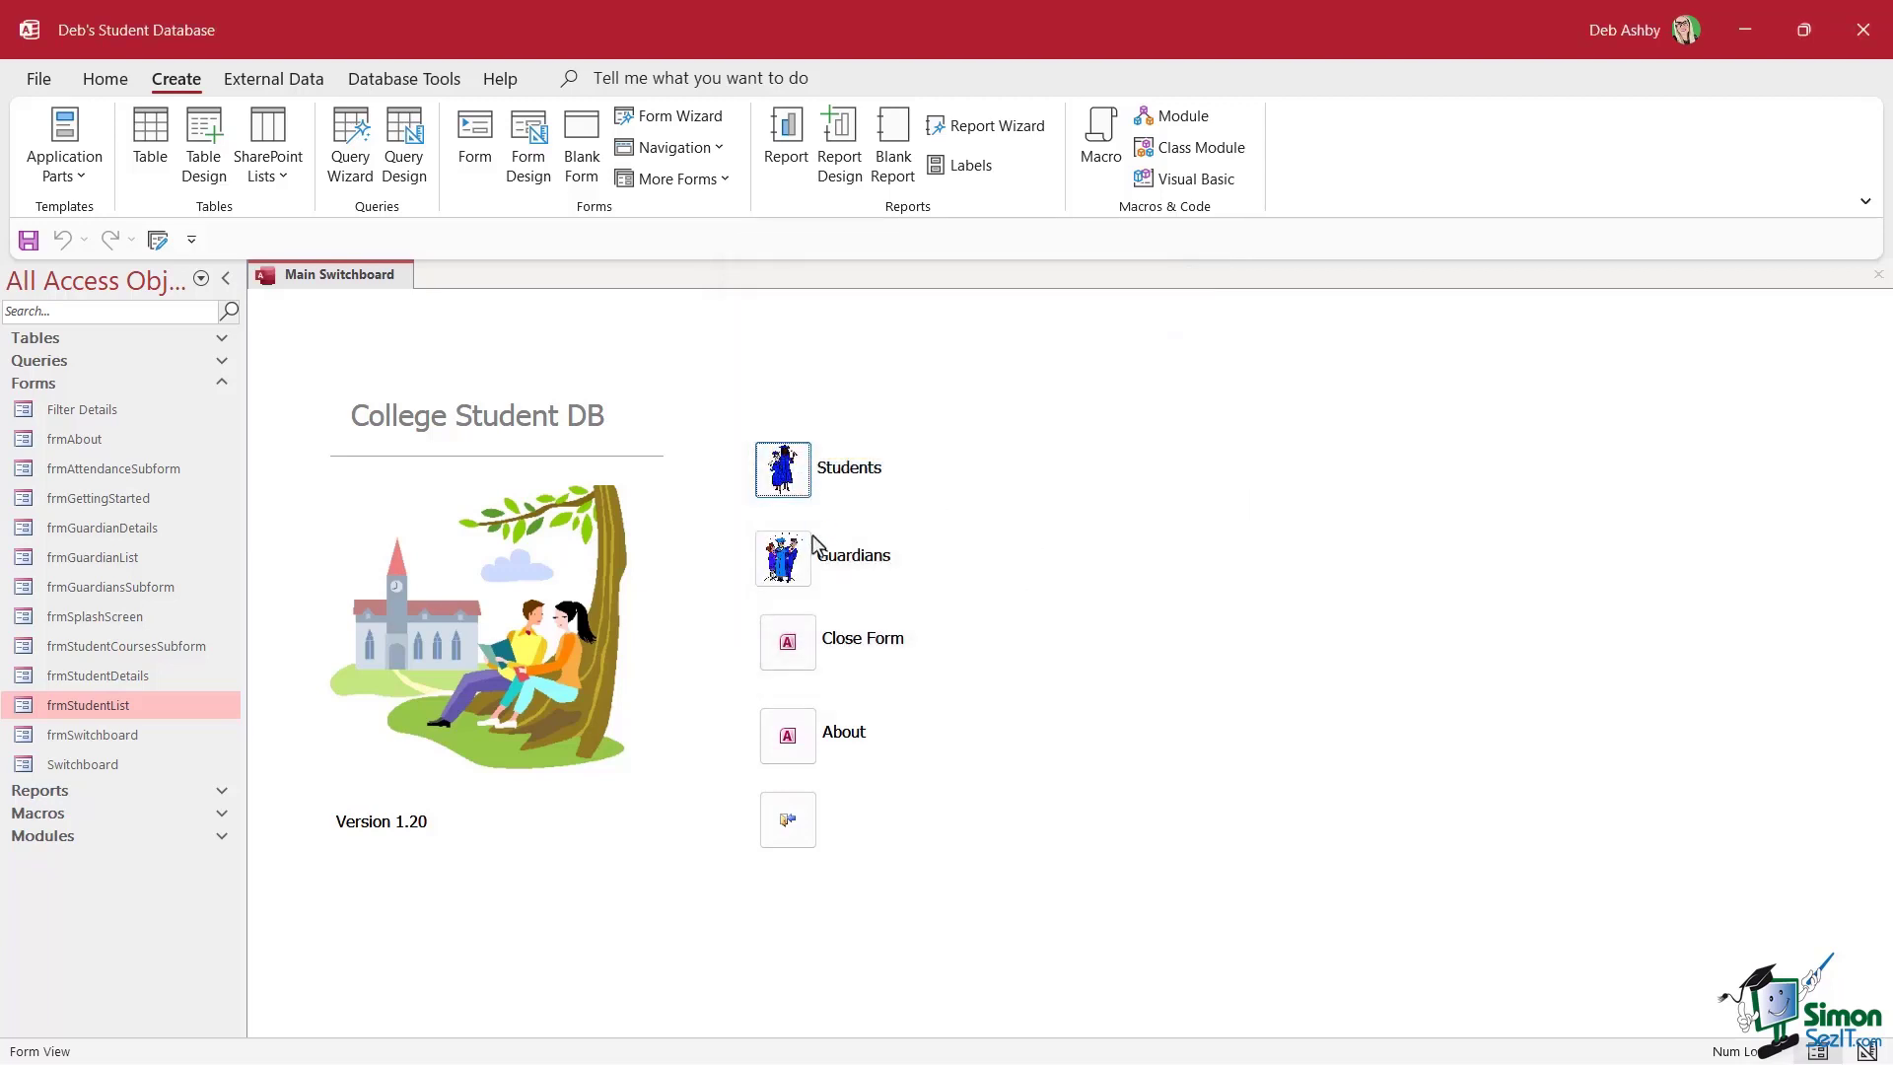
- Create a blank query in design view and close the Property Sheet and Add Tables panes
click(406, 163)
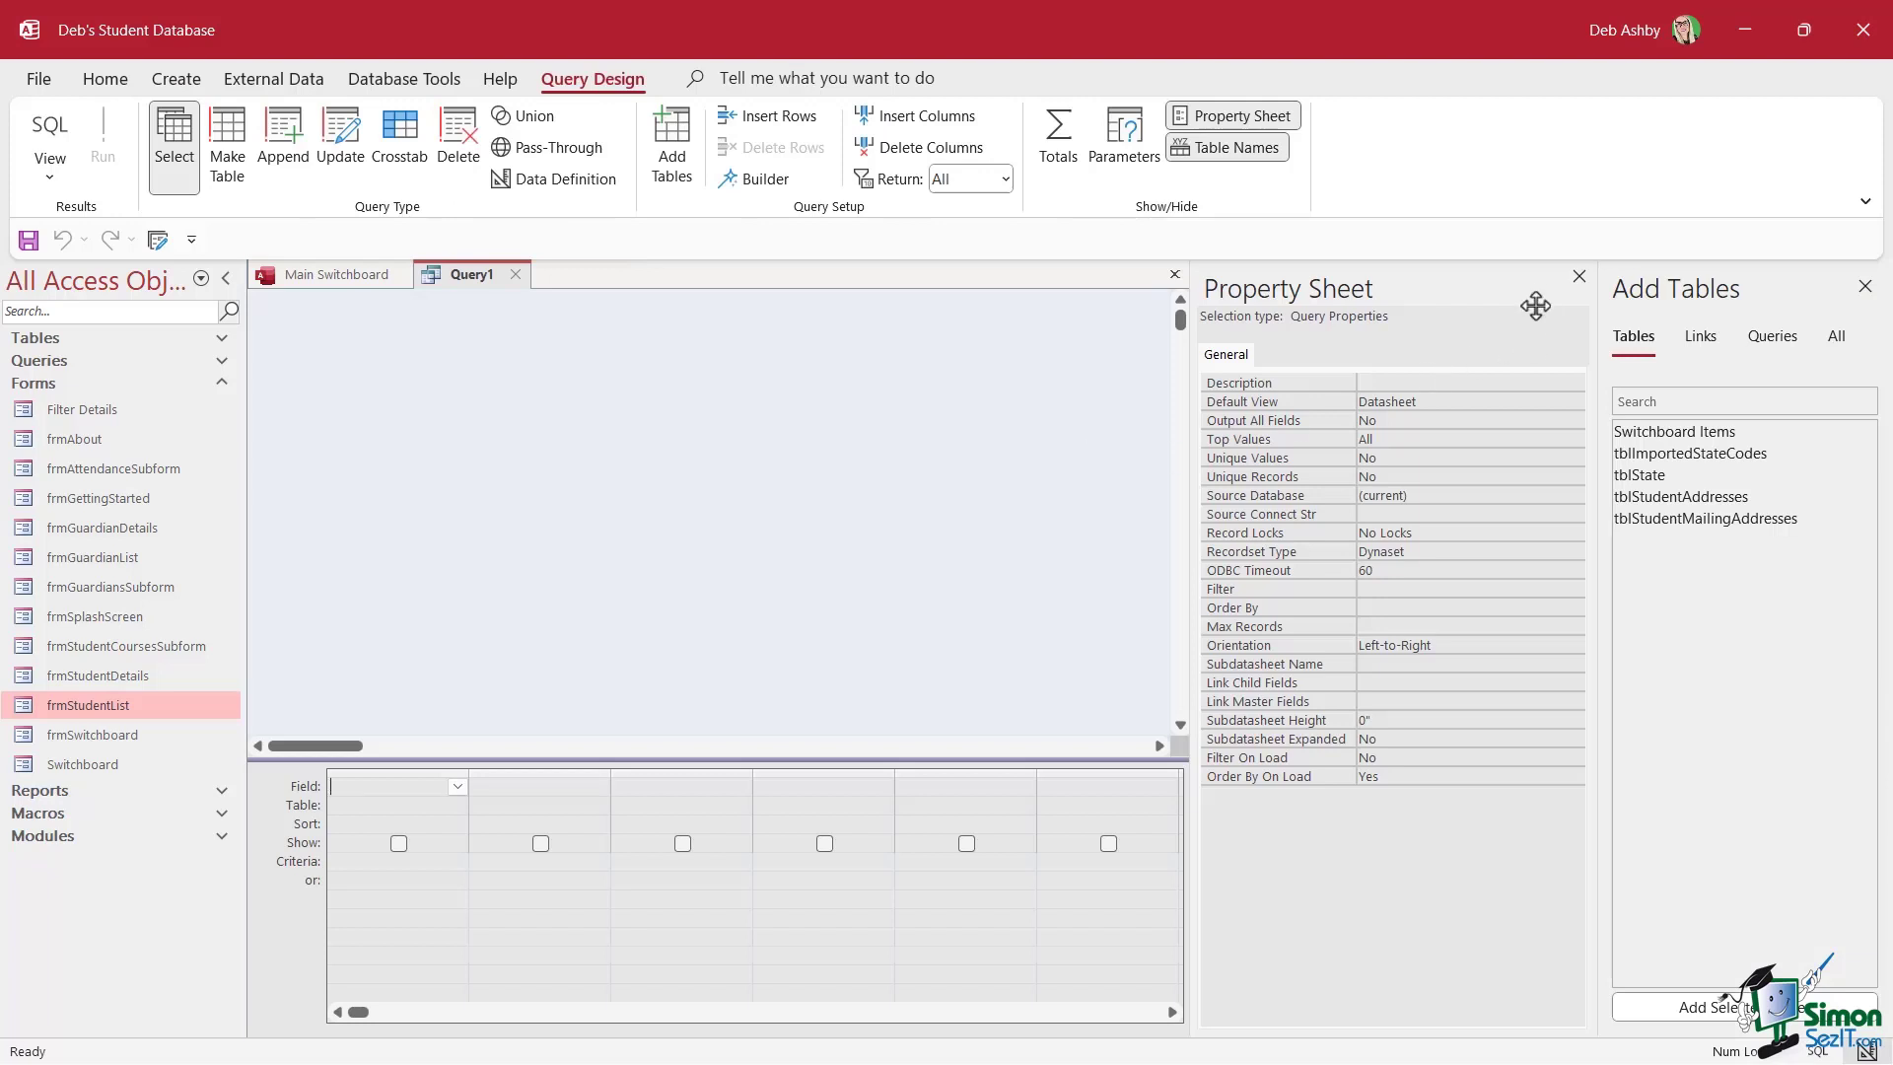
click(1579, 276)
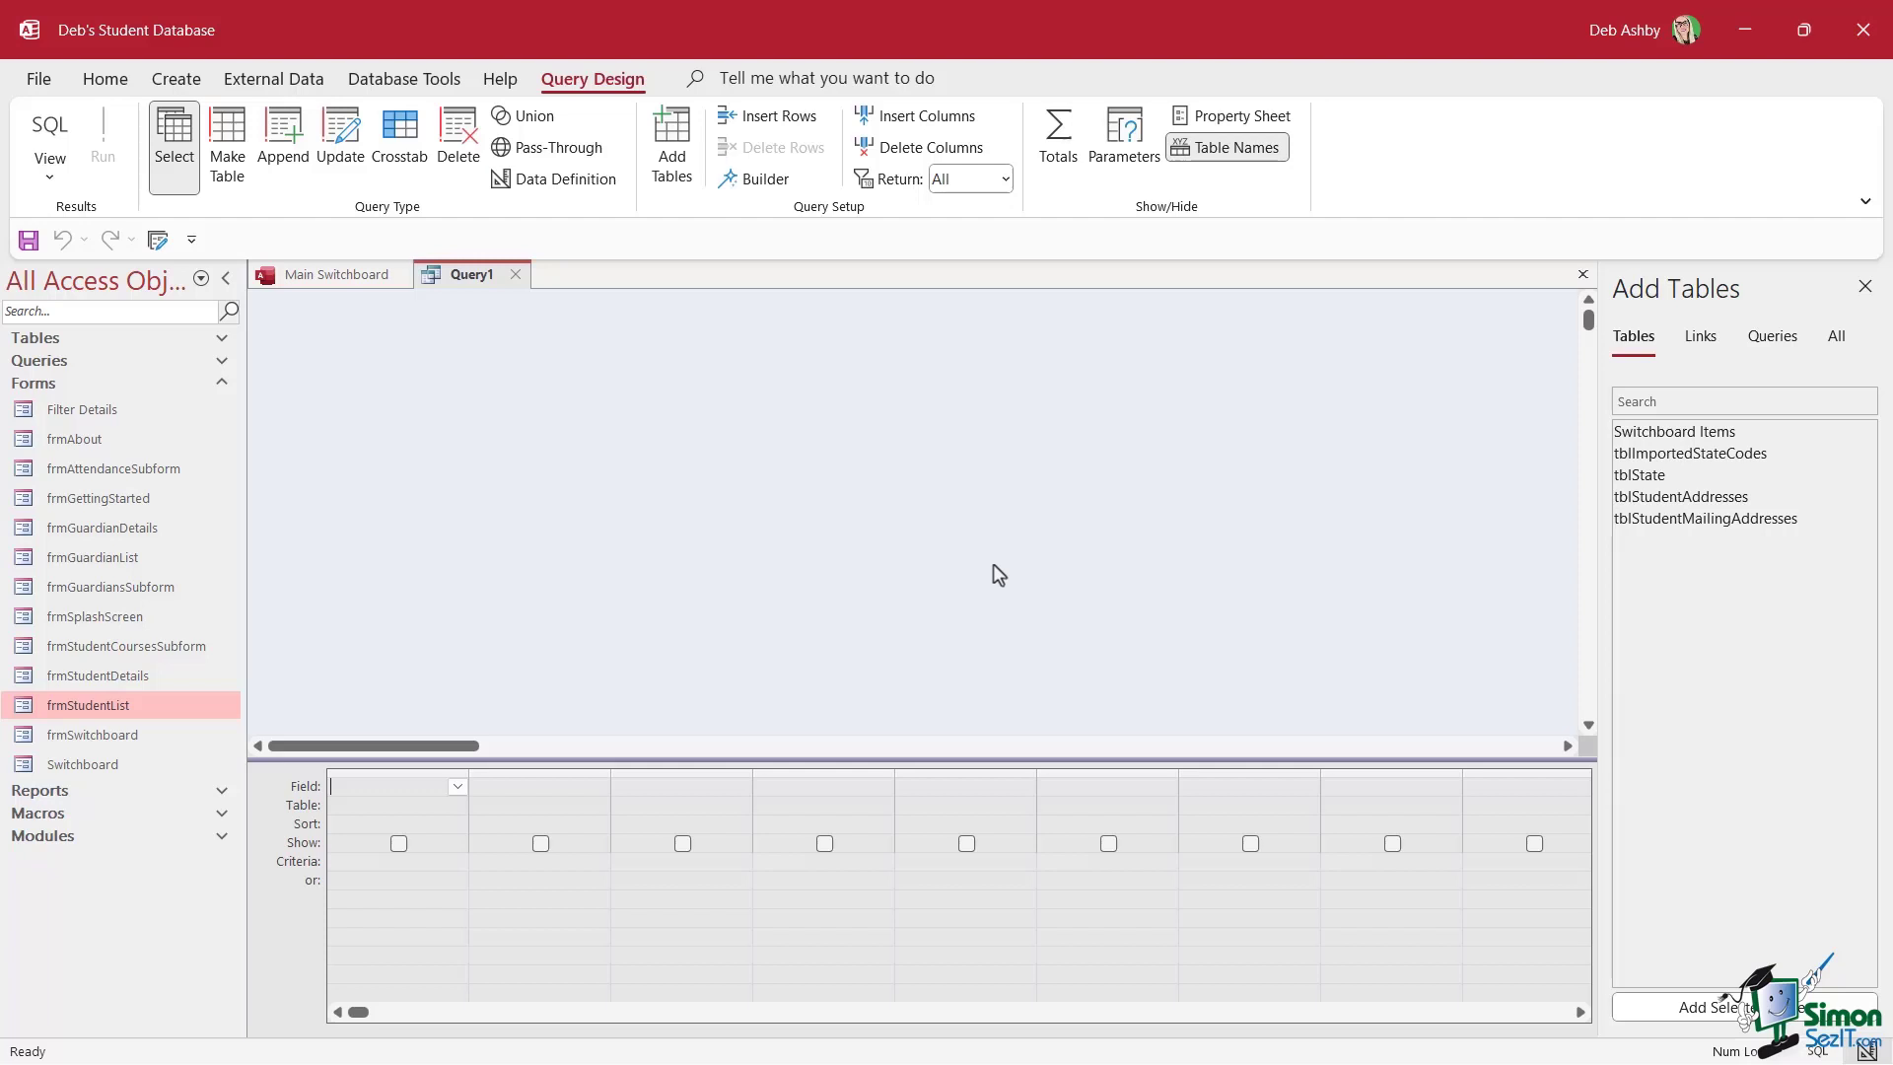
click(765, 511)
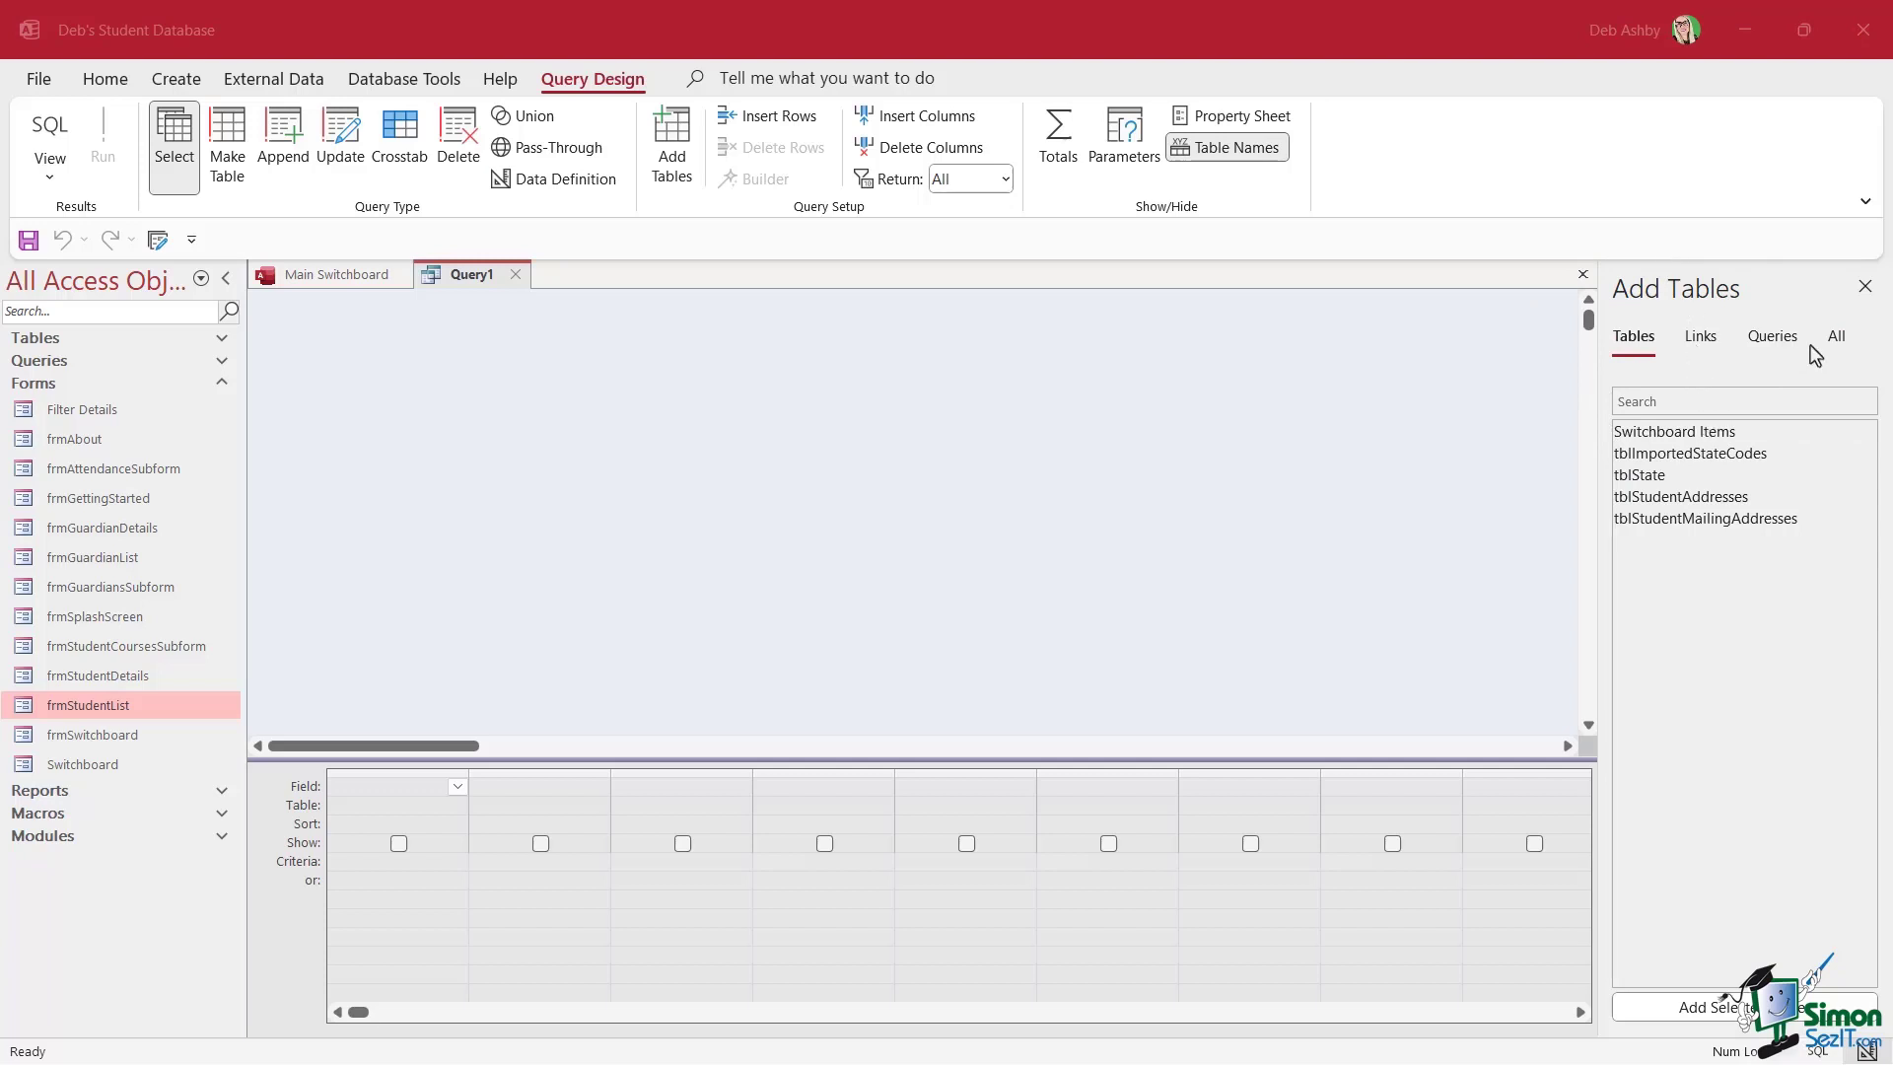
click(1867, 288)
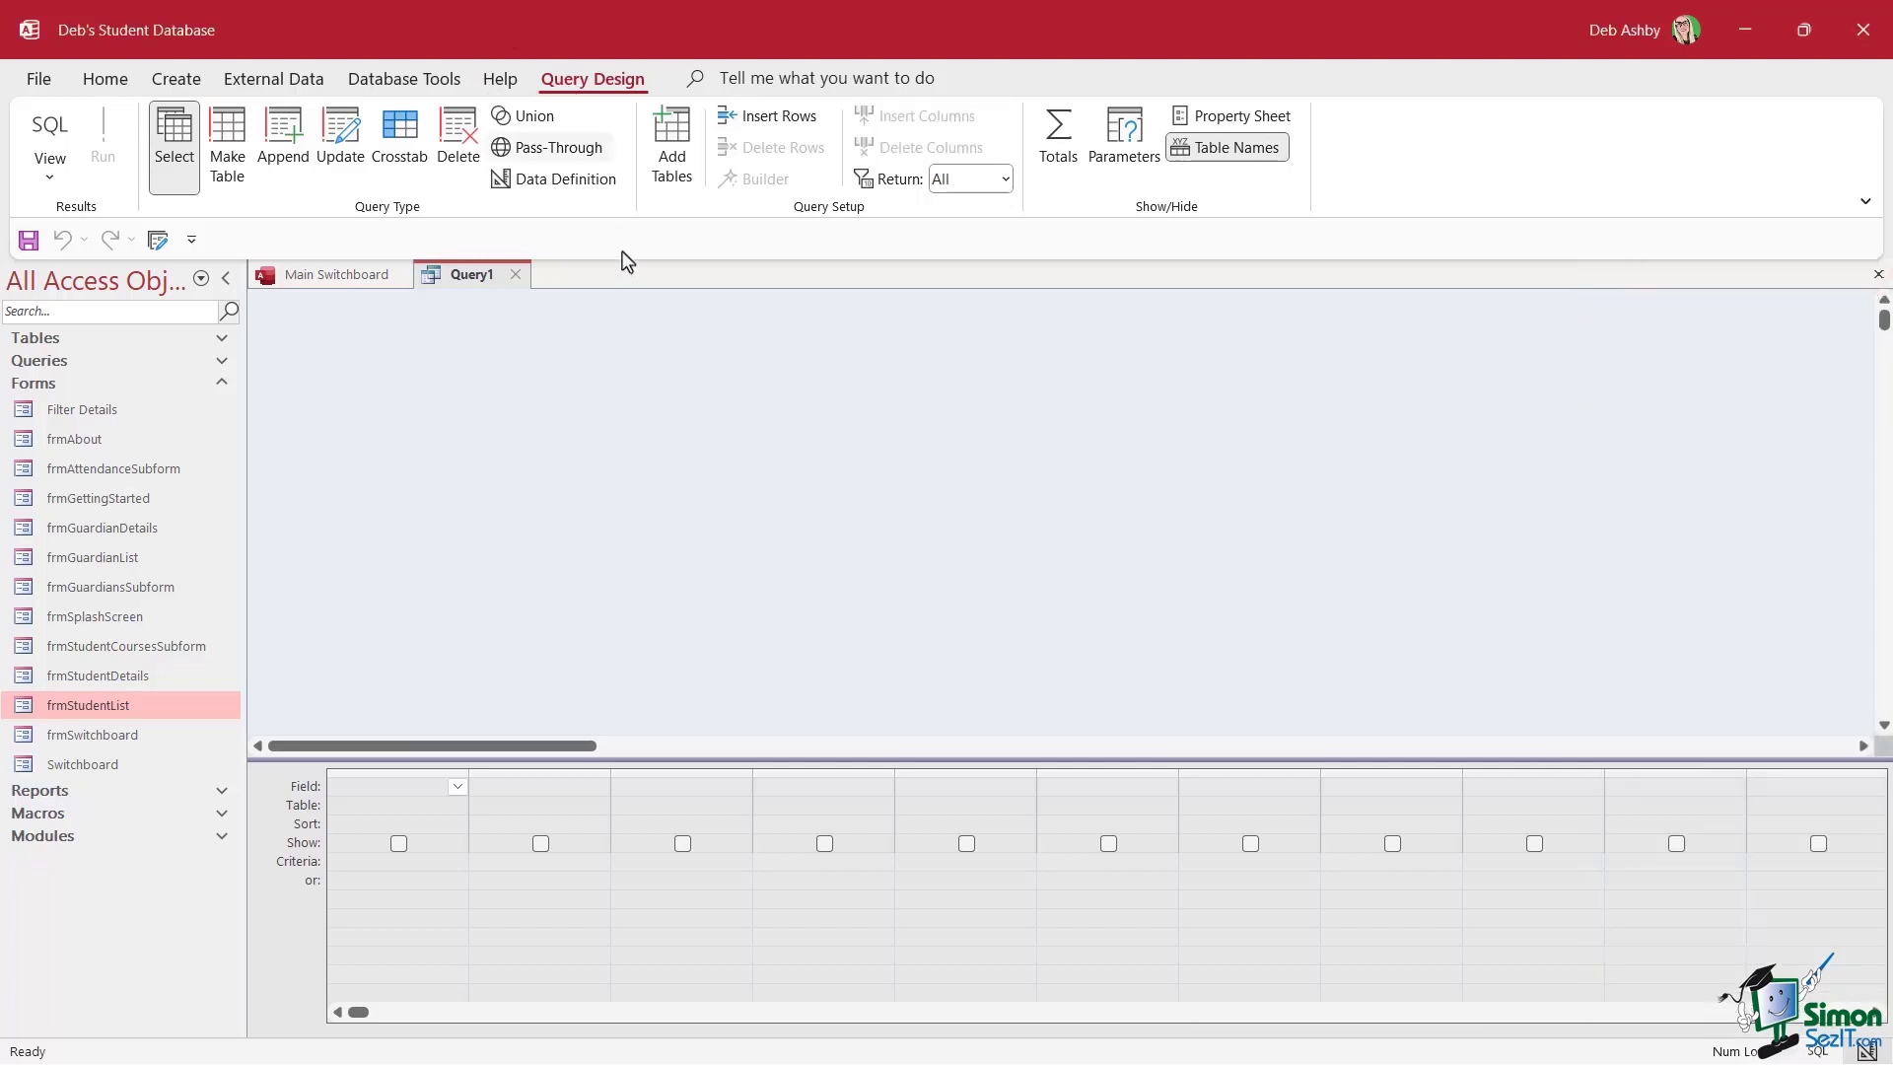
- Reopen Add Tables, list all tables and queries together, and select tblStudents
click(676, 169)
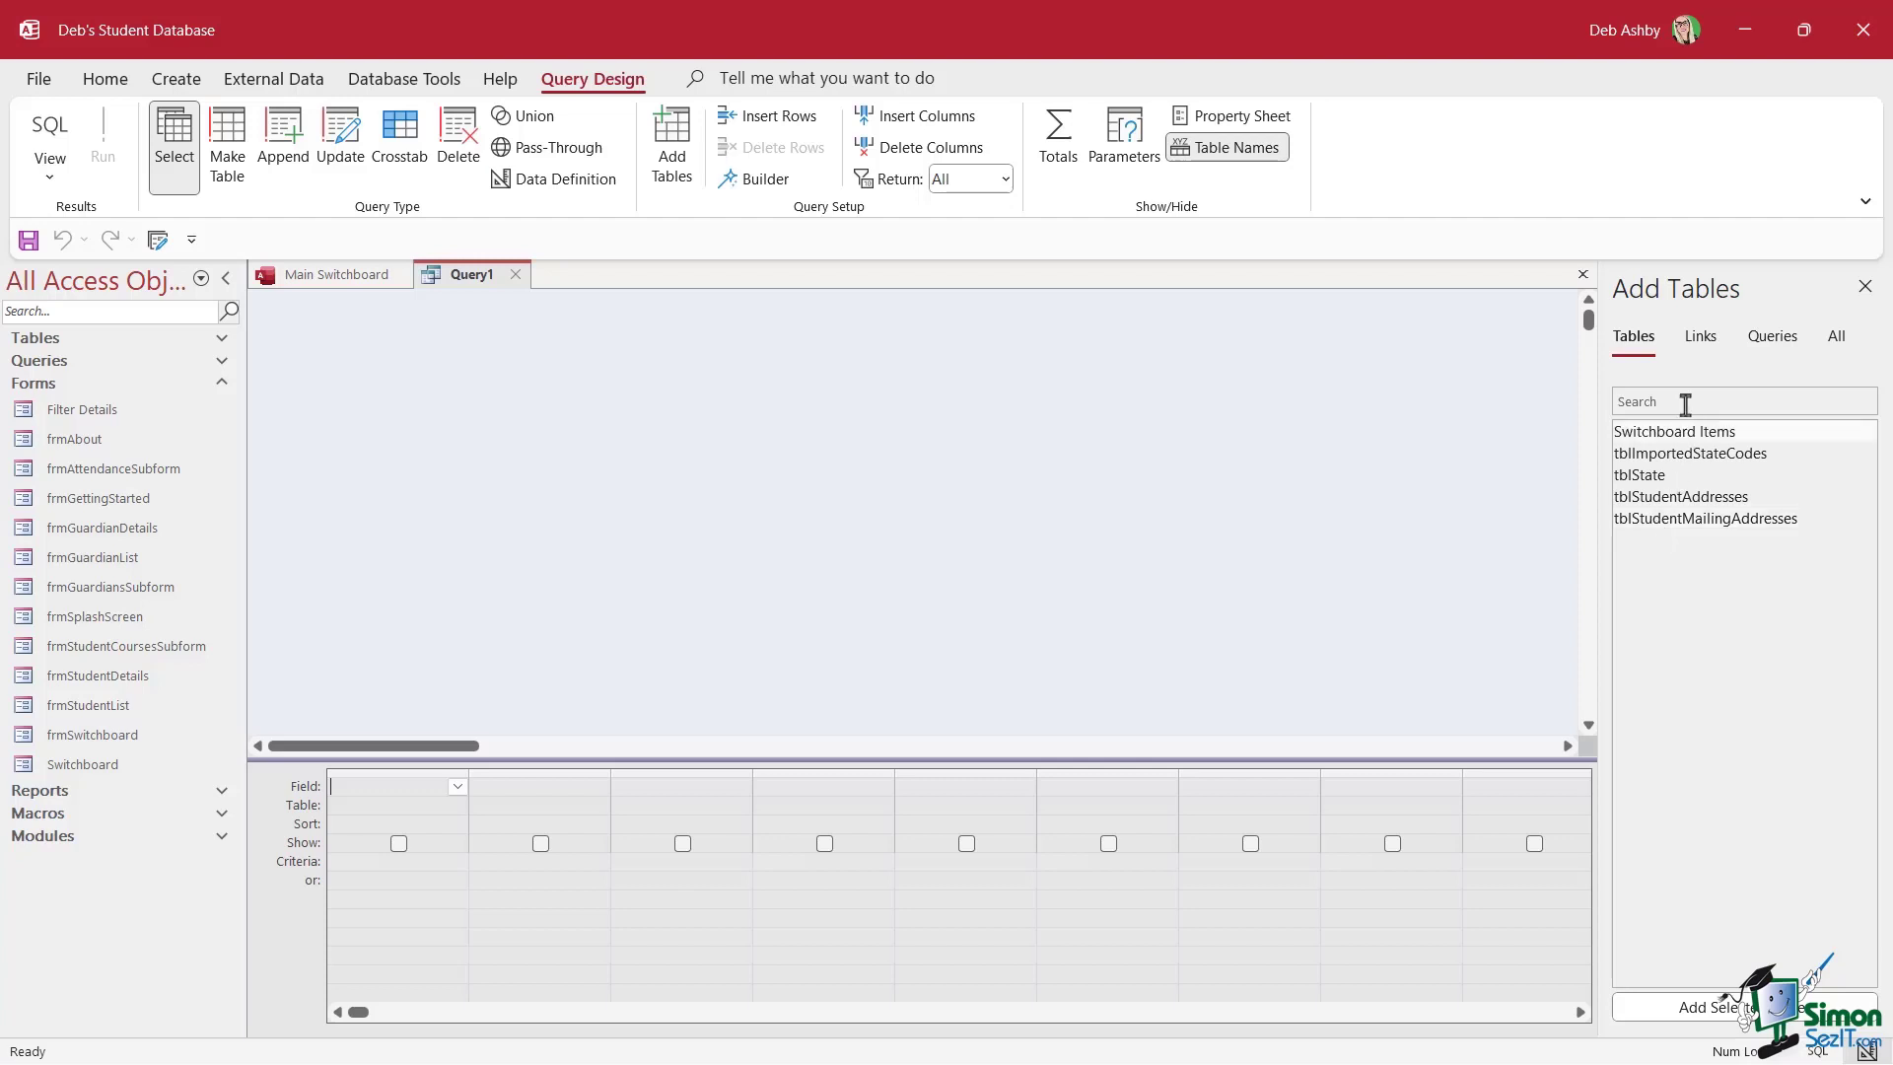
click(1700, 341)
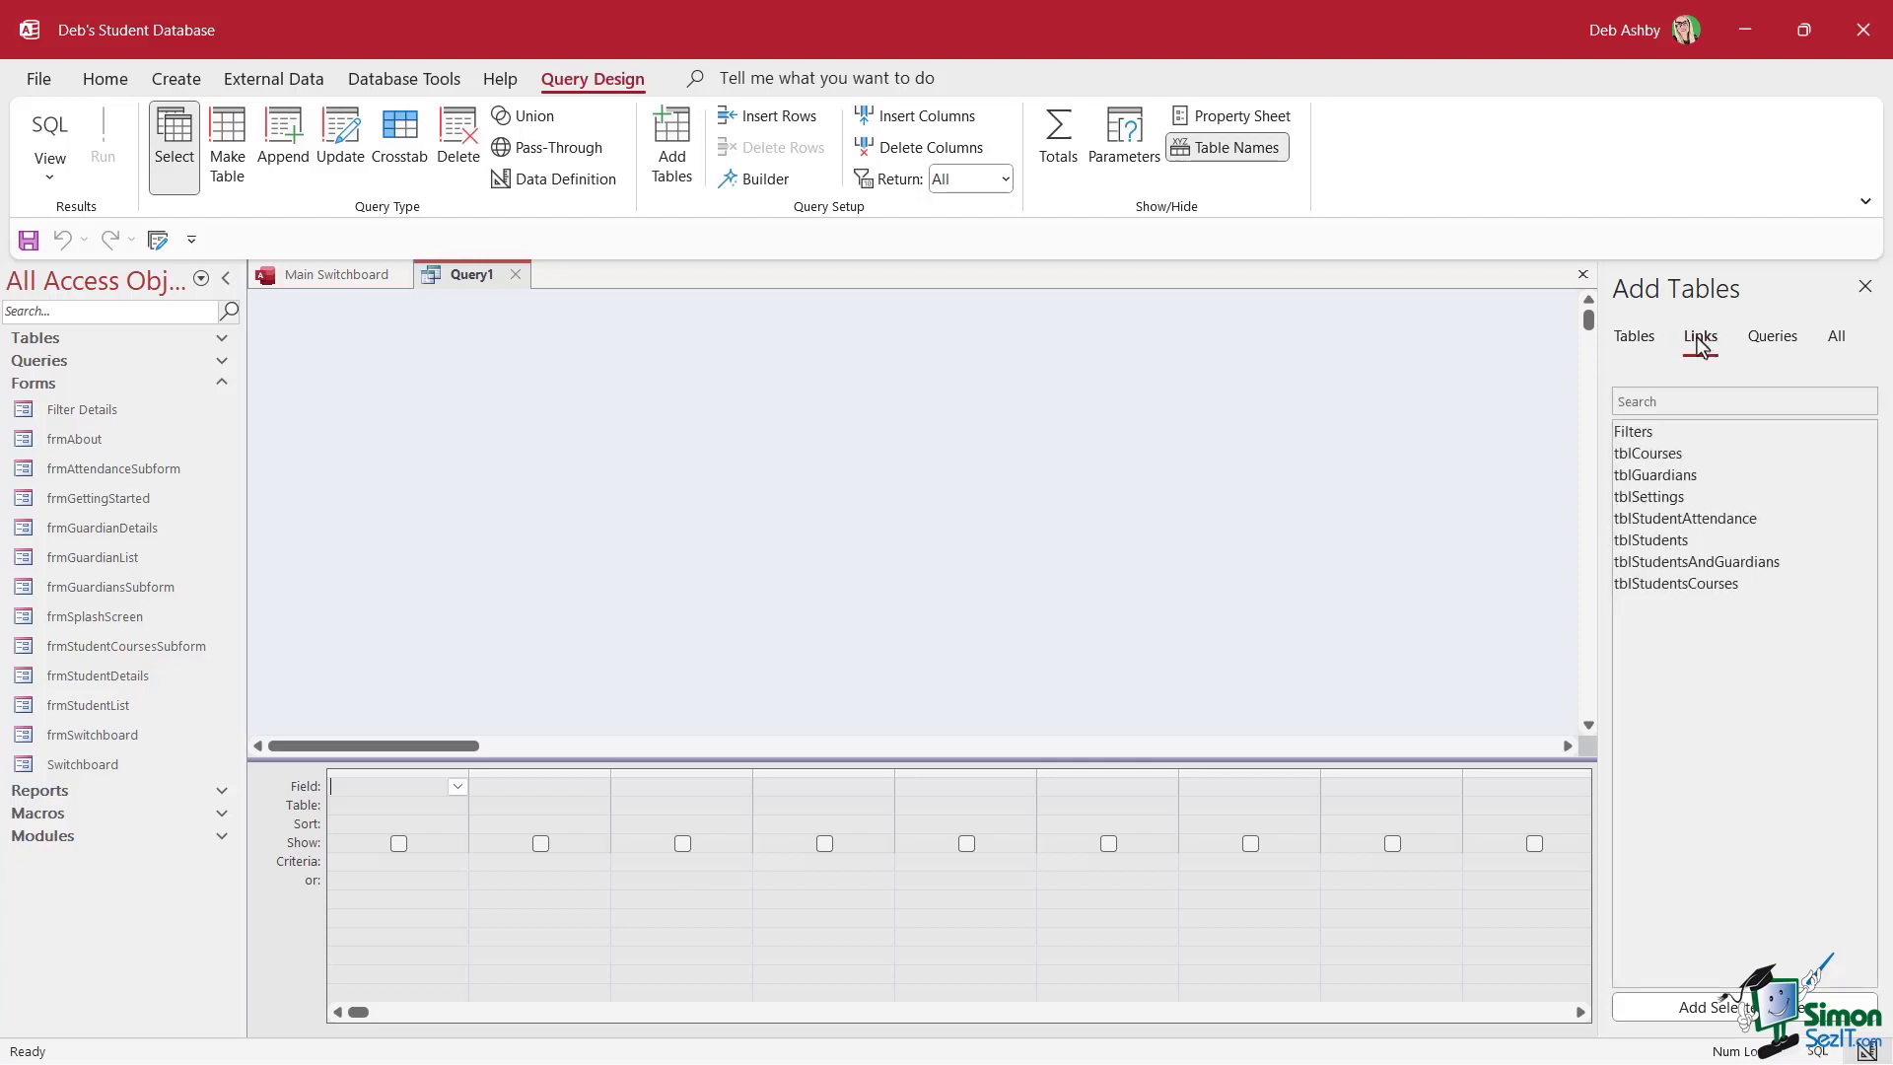
click(1838, 340)
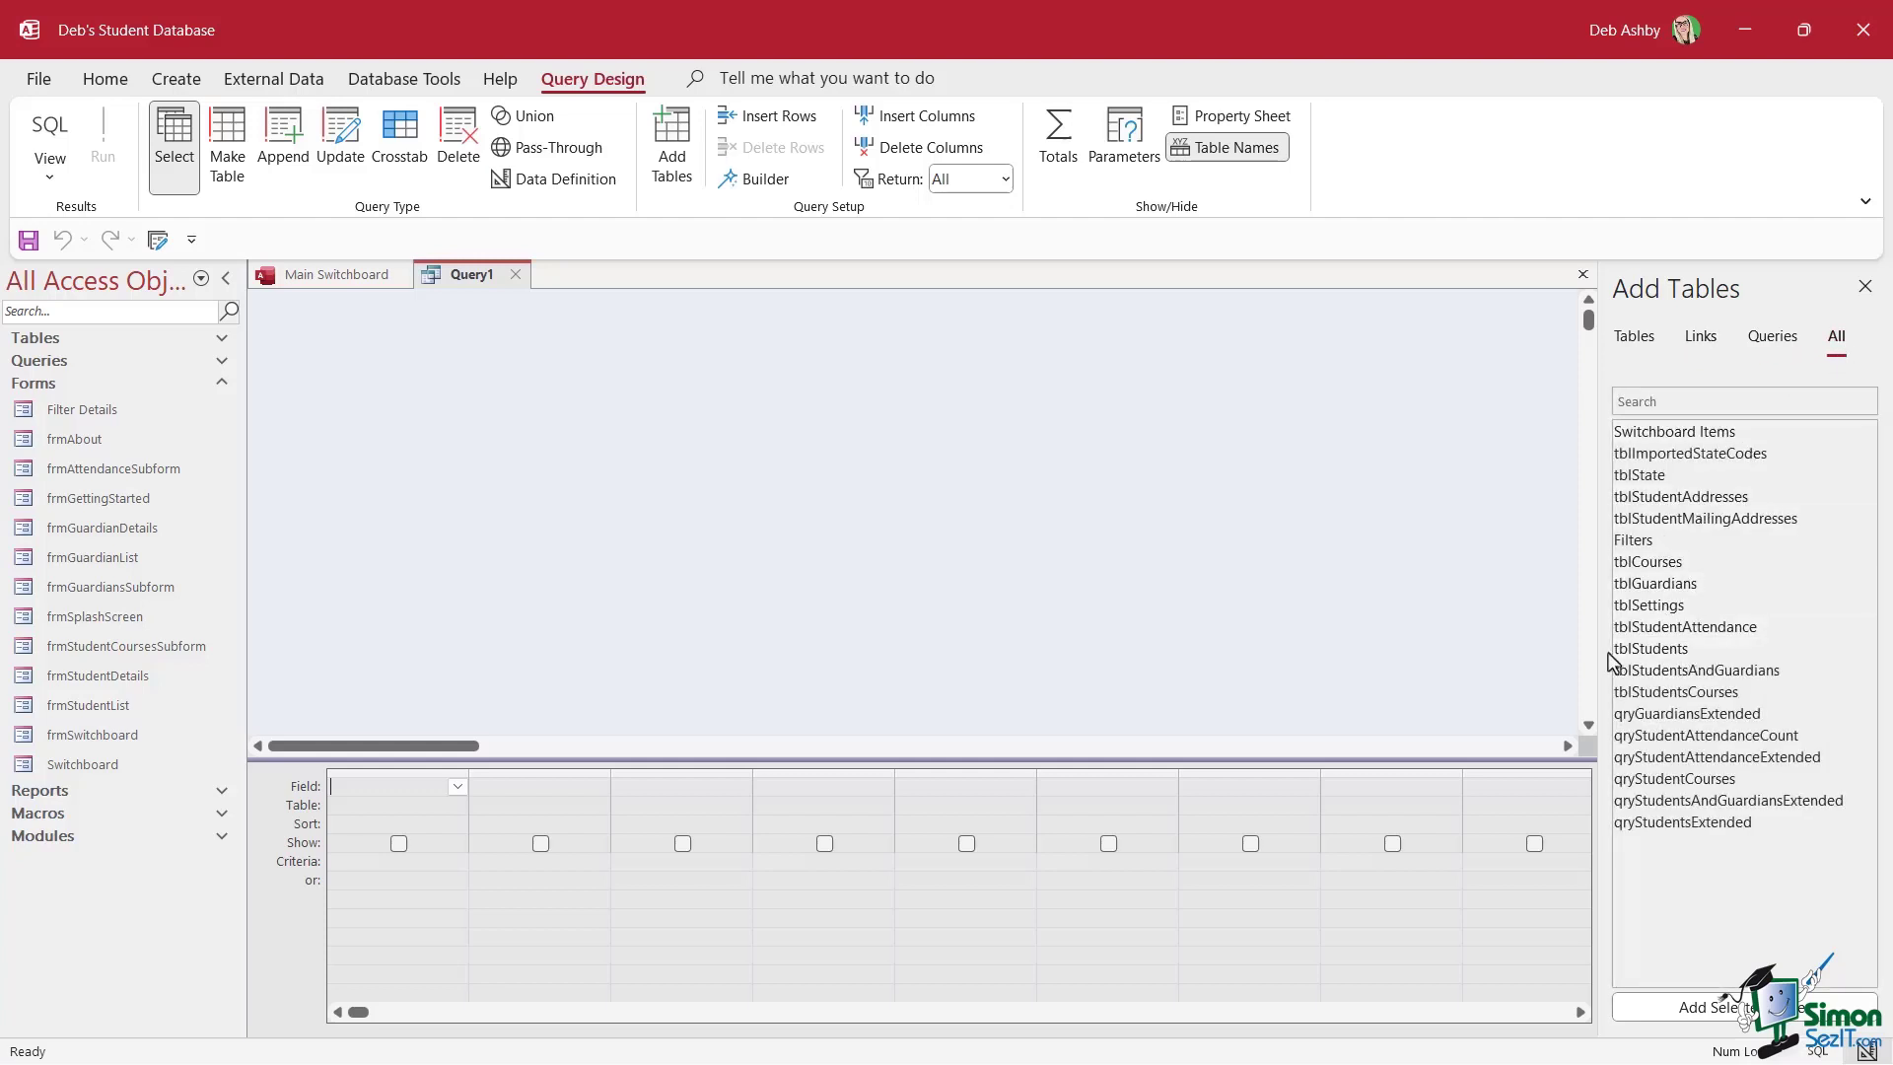
click(1643, 651)
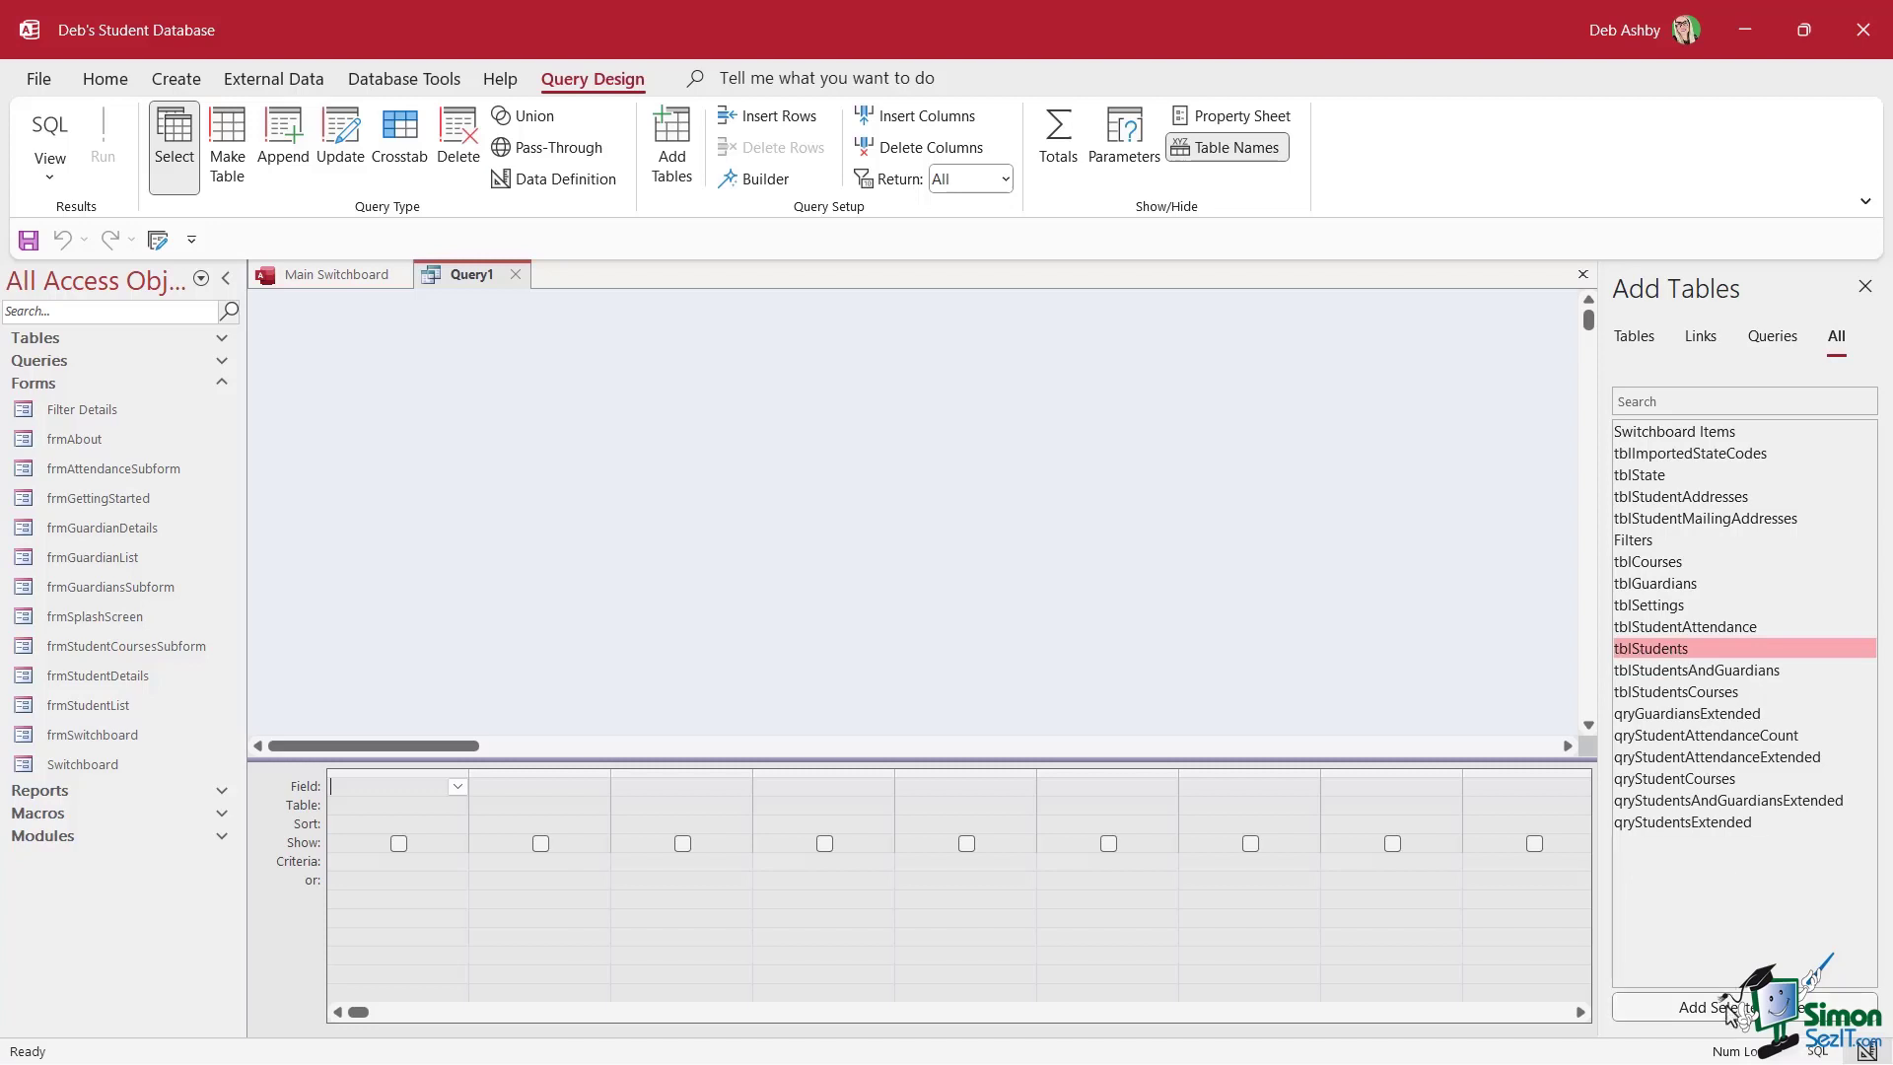
- Add tblStudents, enlarge its field list, and put tblStudents.* in the first grid column
double_click(1659, 651)
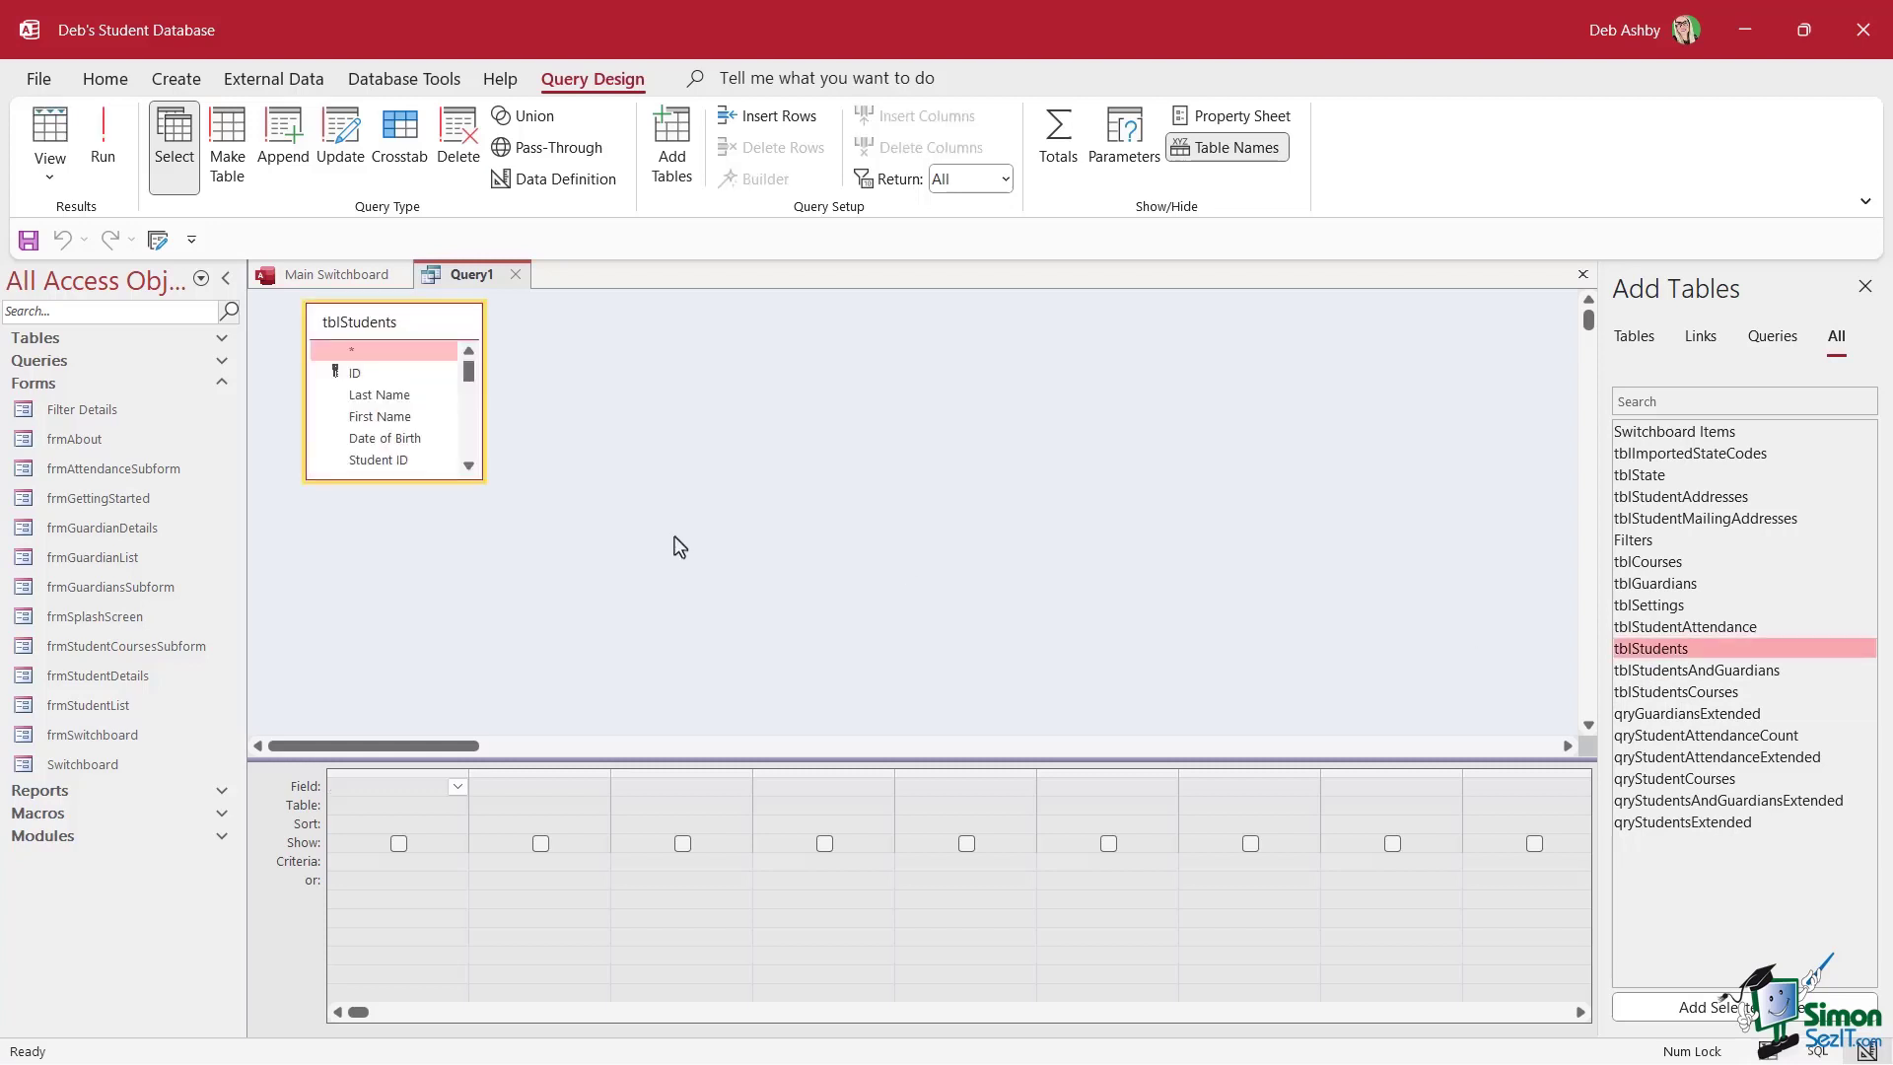
drag(438, 482, 408, 678)
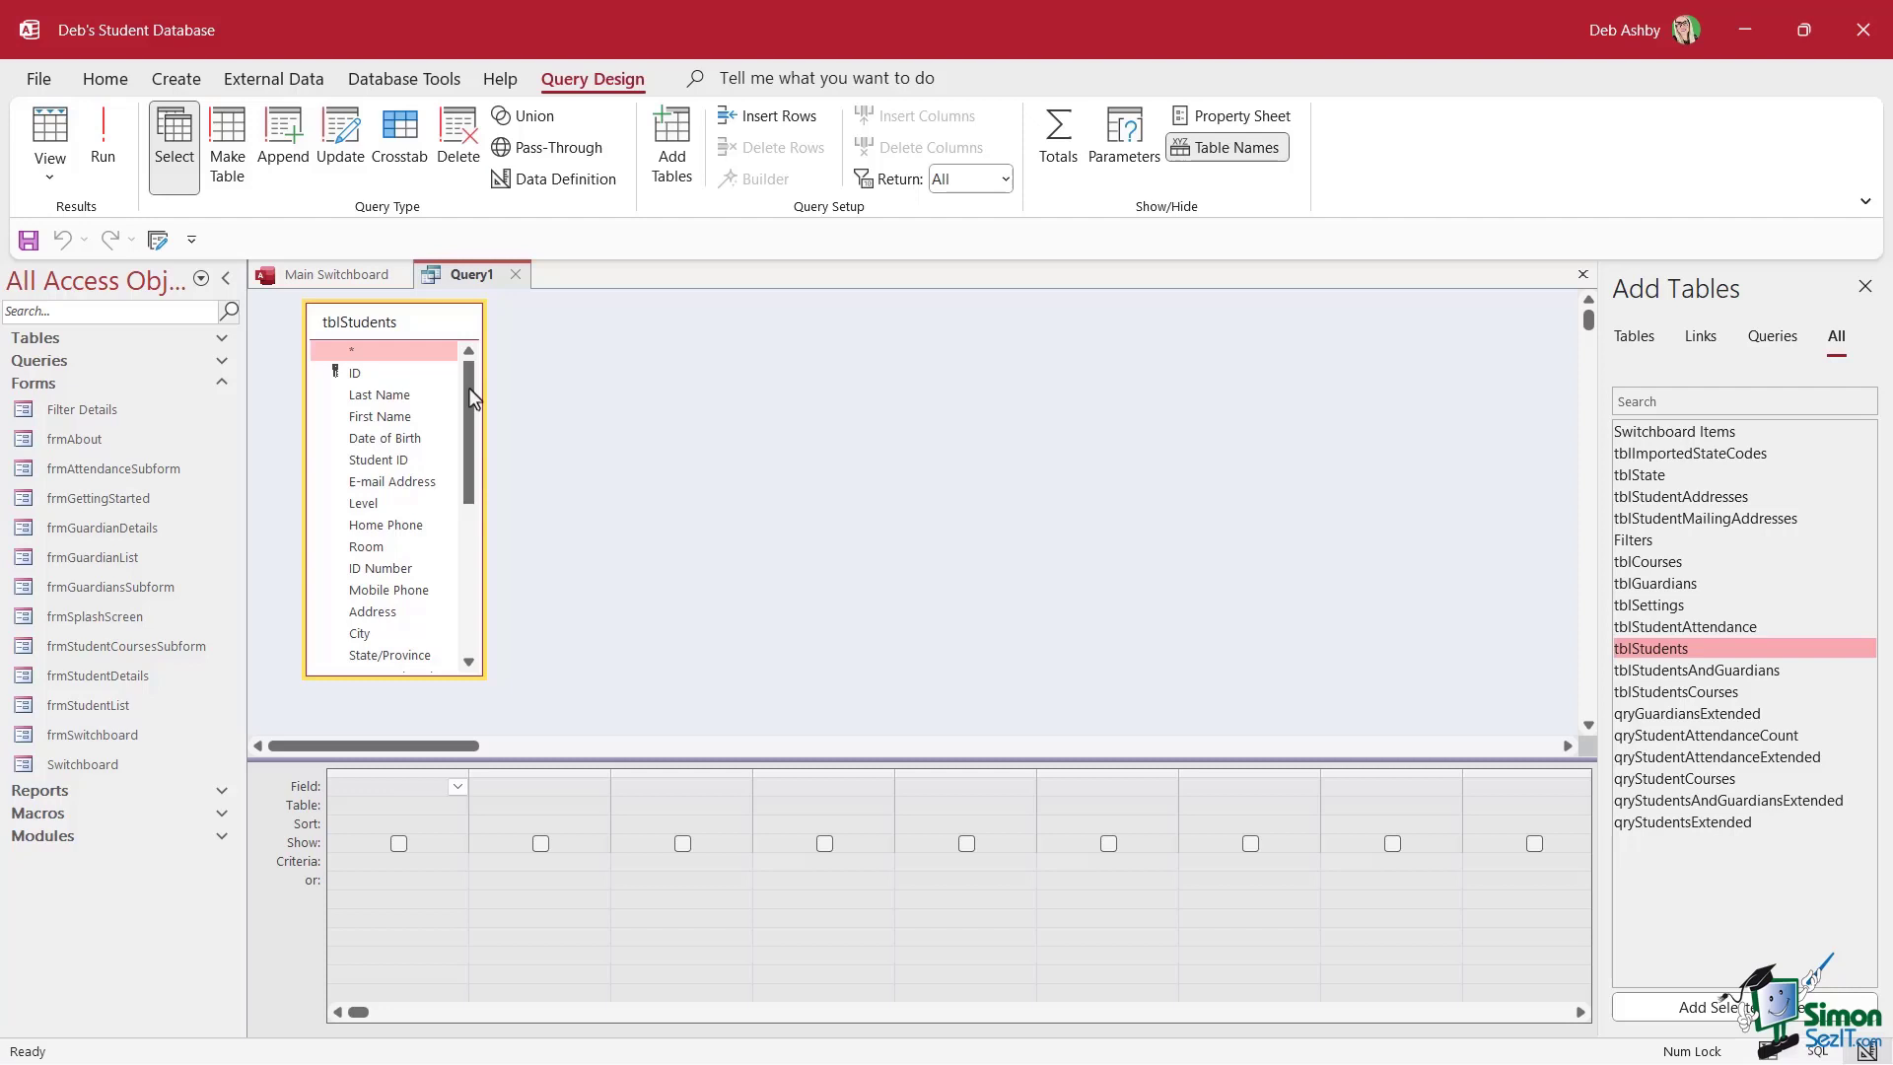
drag(357, 352, 394, 789)
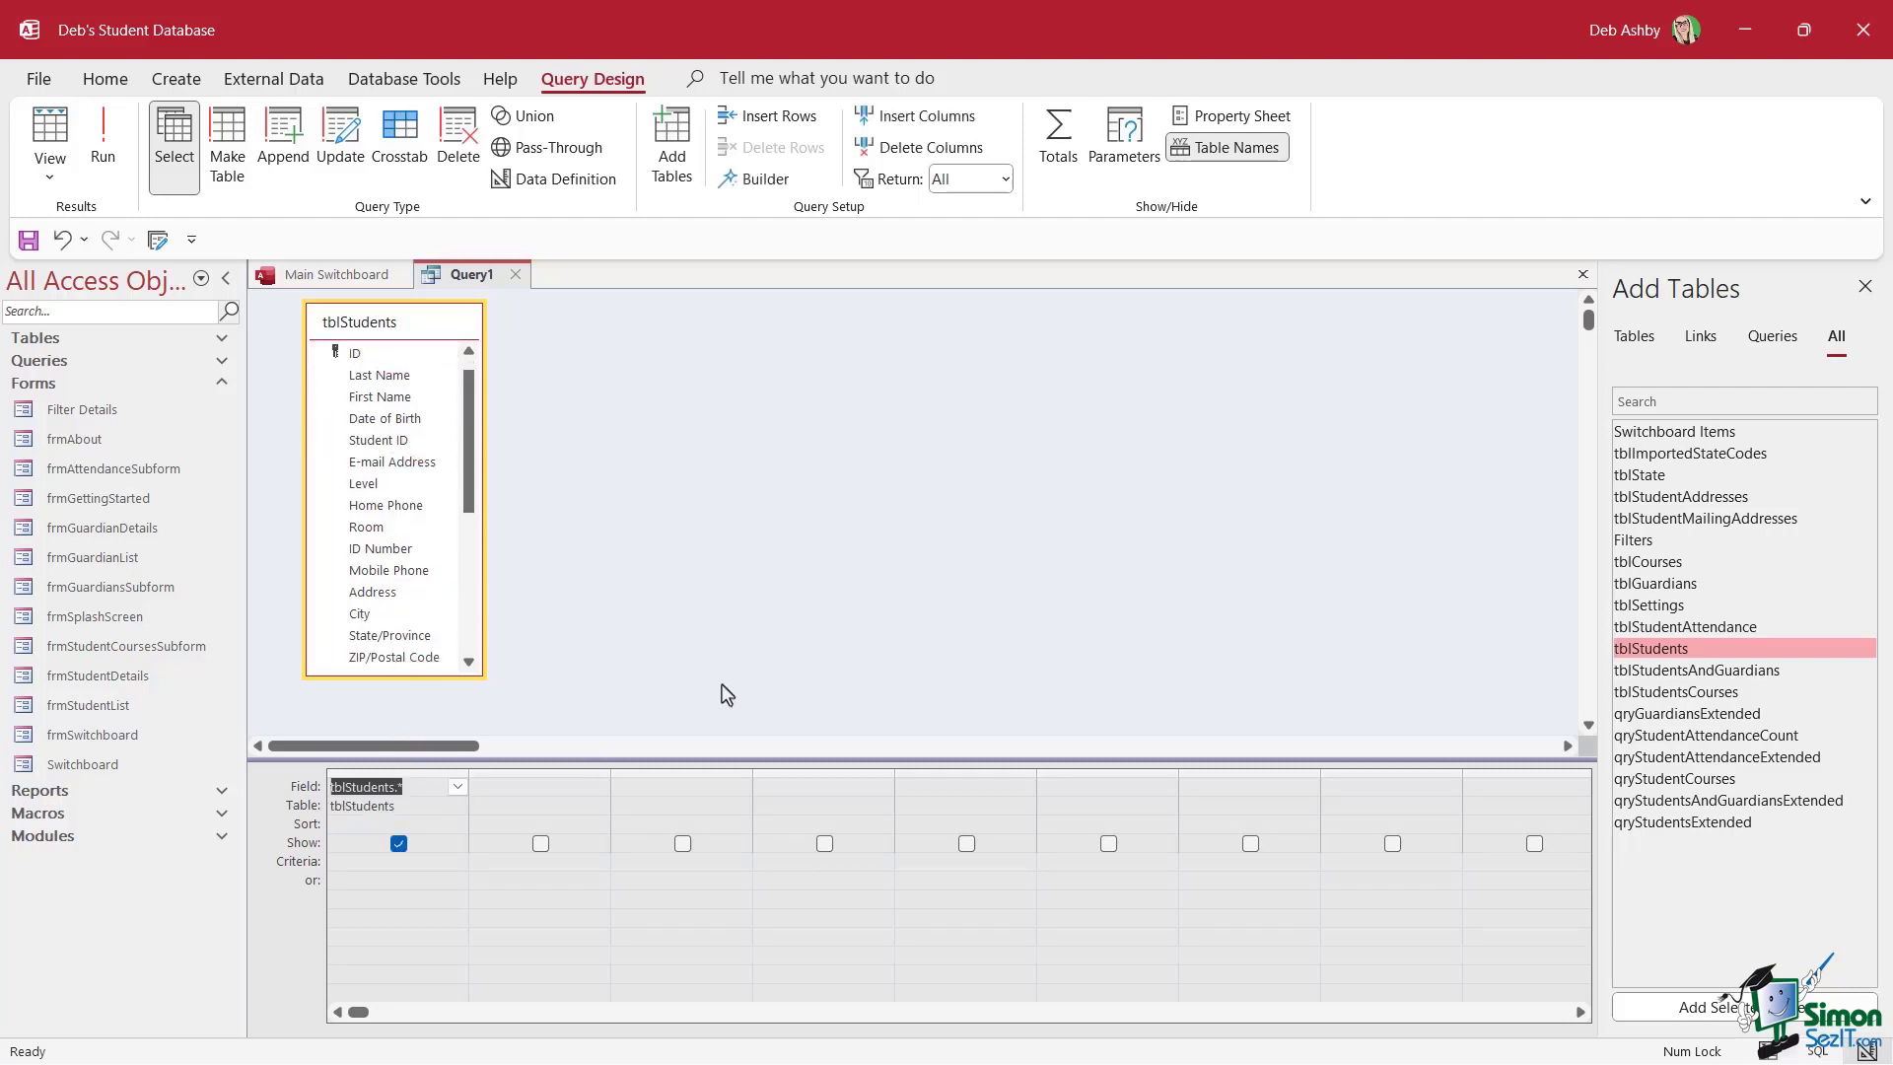
click(738, 592)
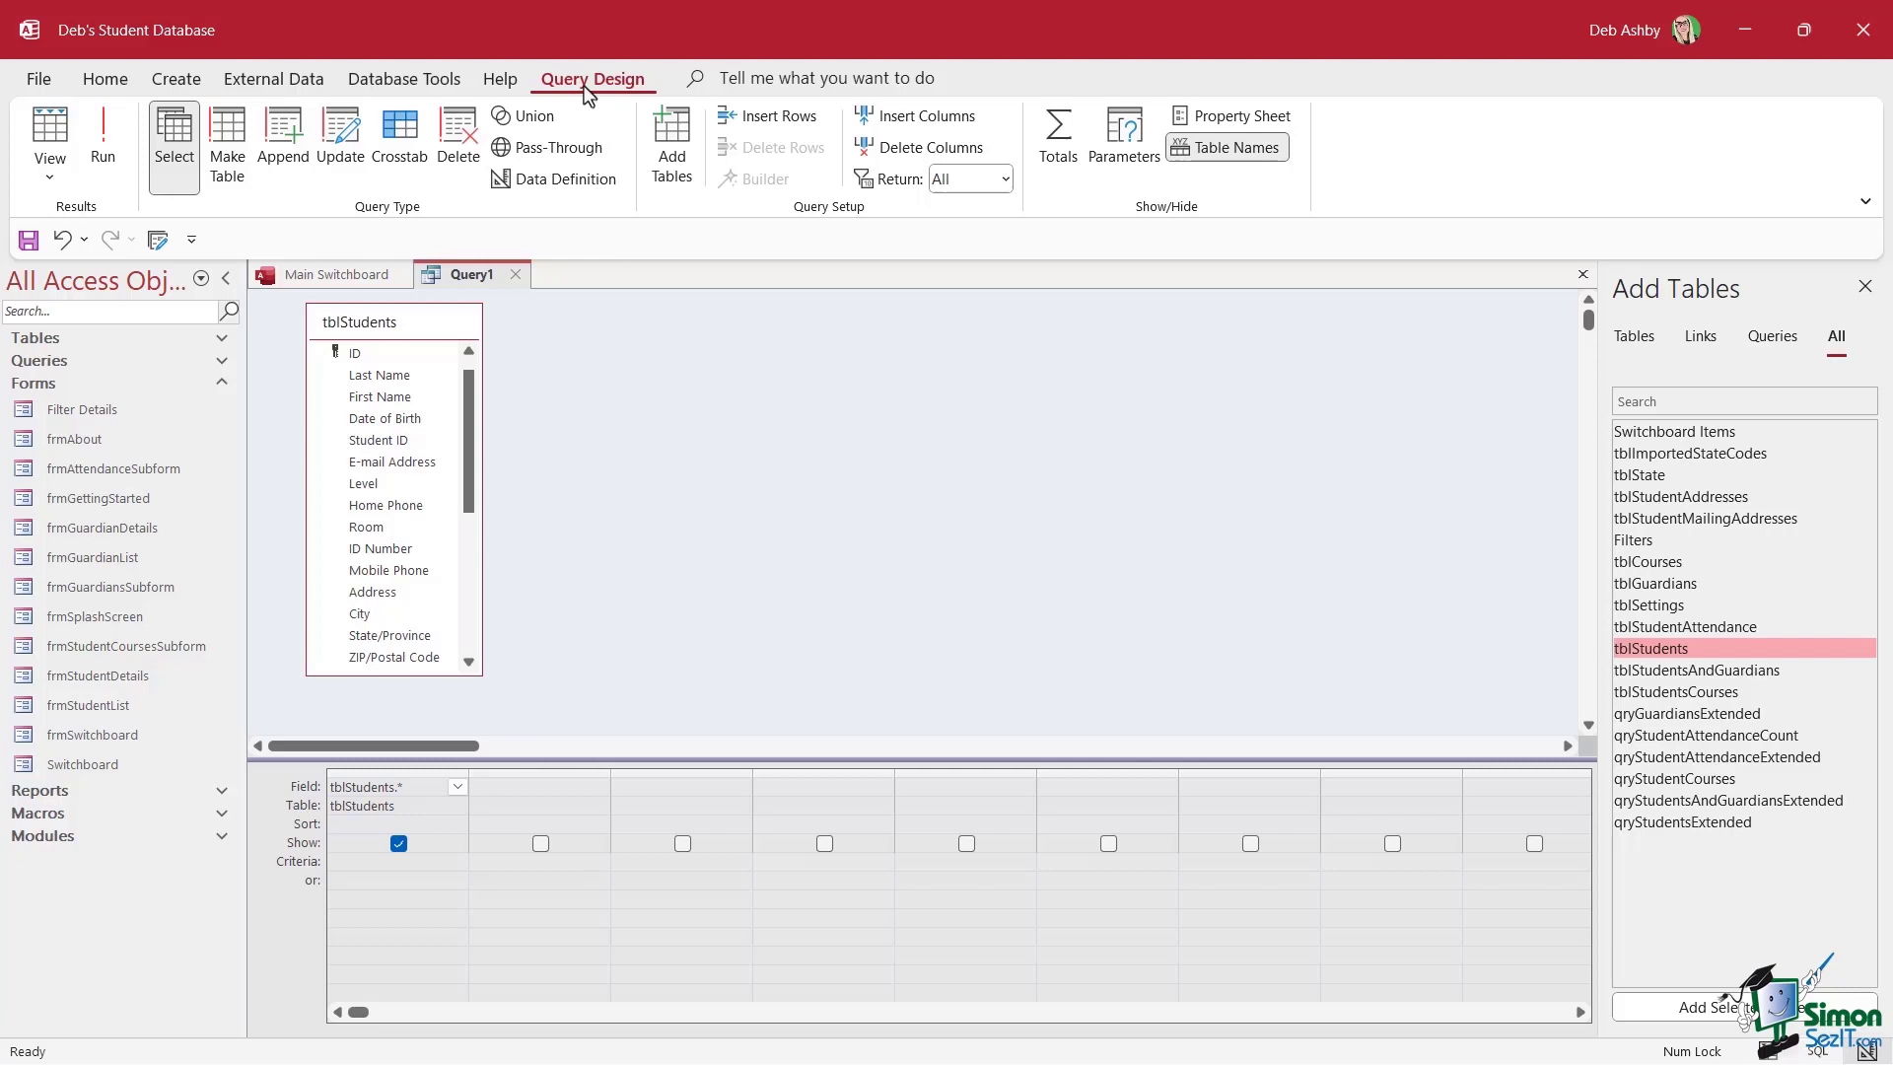
- Run Query1 and scroll through the 35 tblStudents records
click(116, 163)
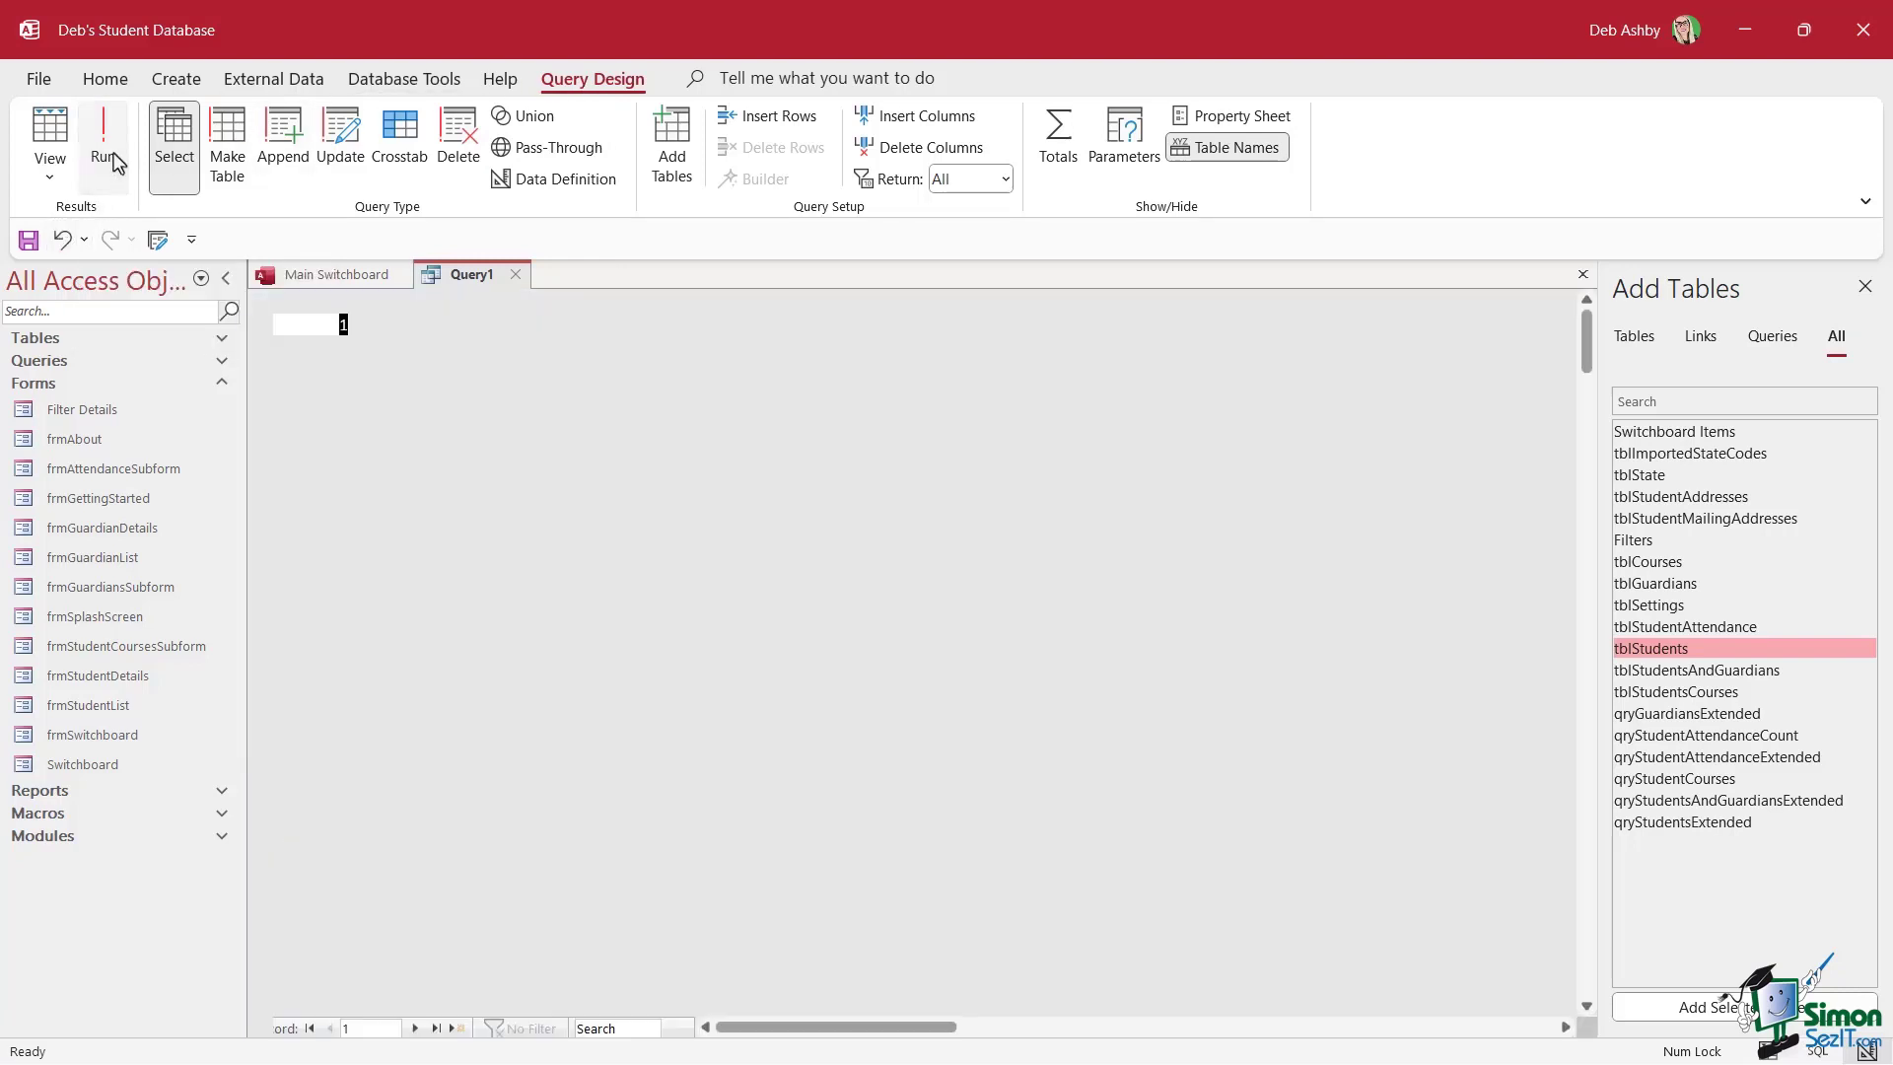
scroll(837, 493, down, 3)
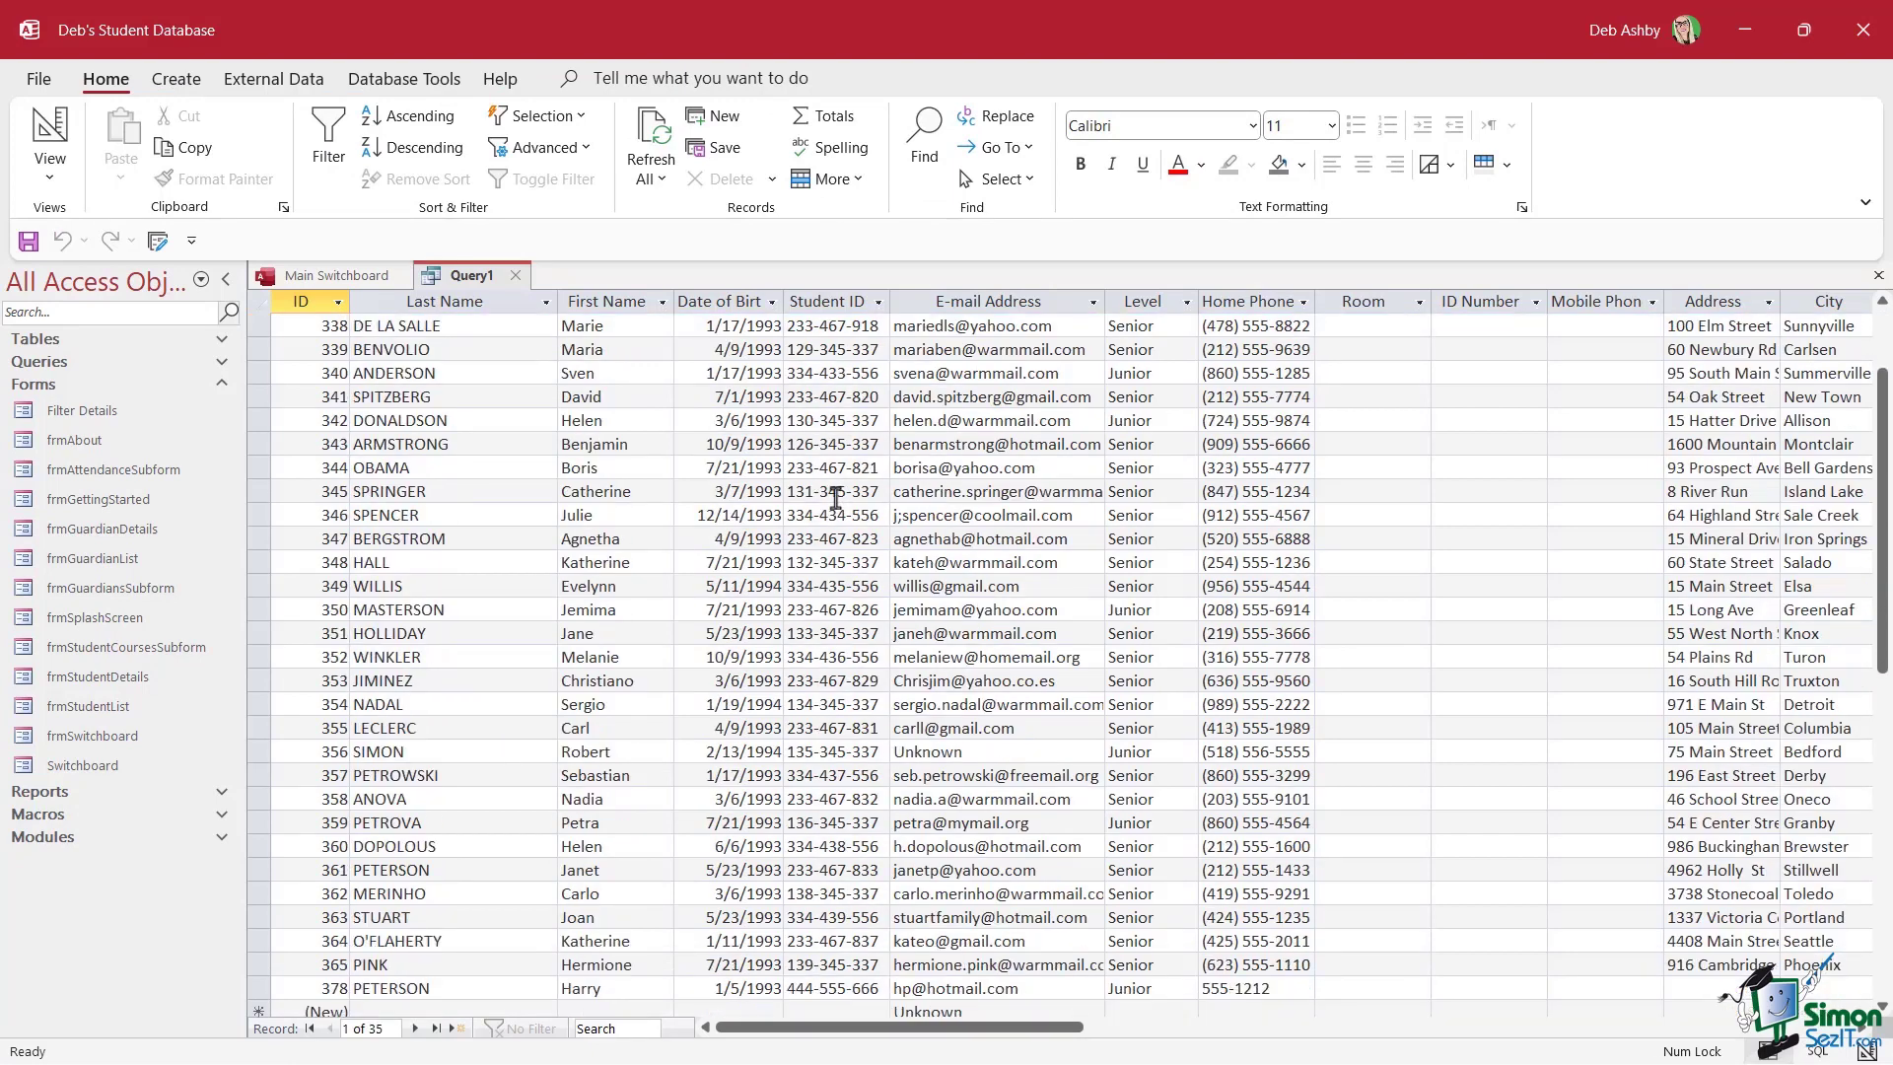
scroll(831, 495, up, 3)
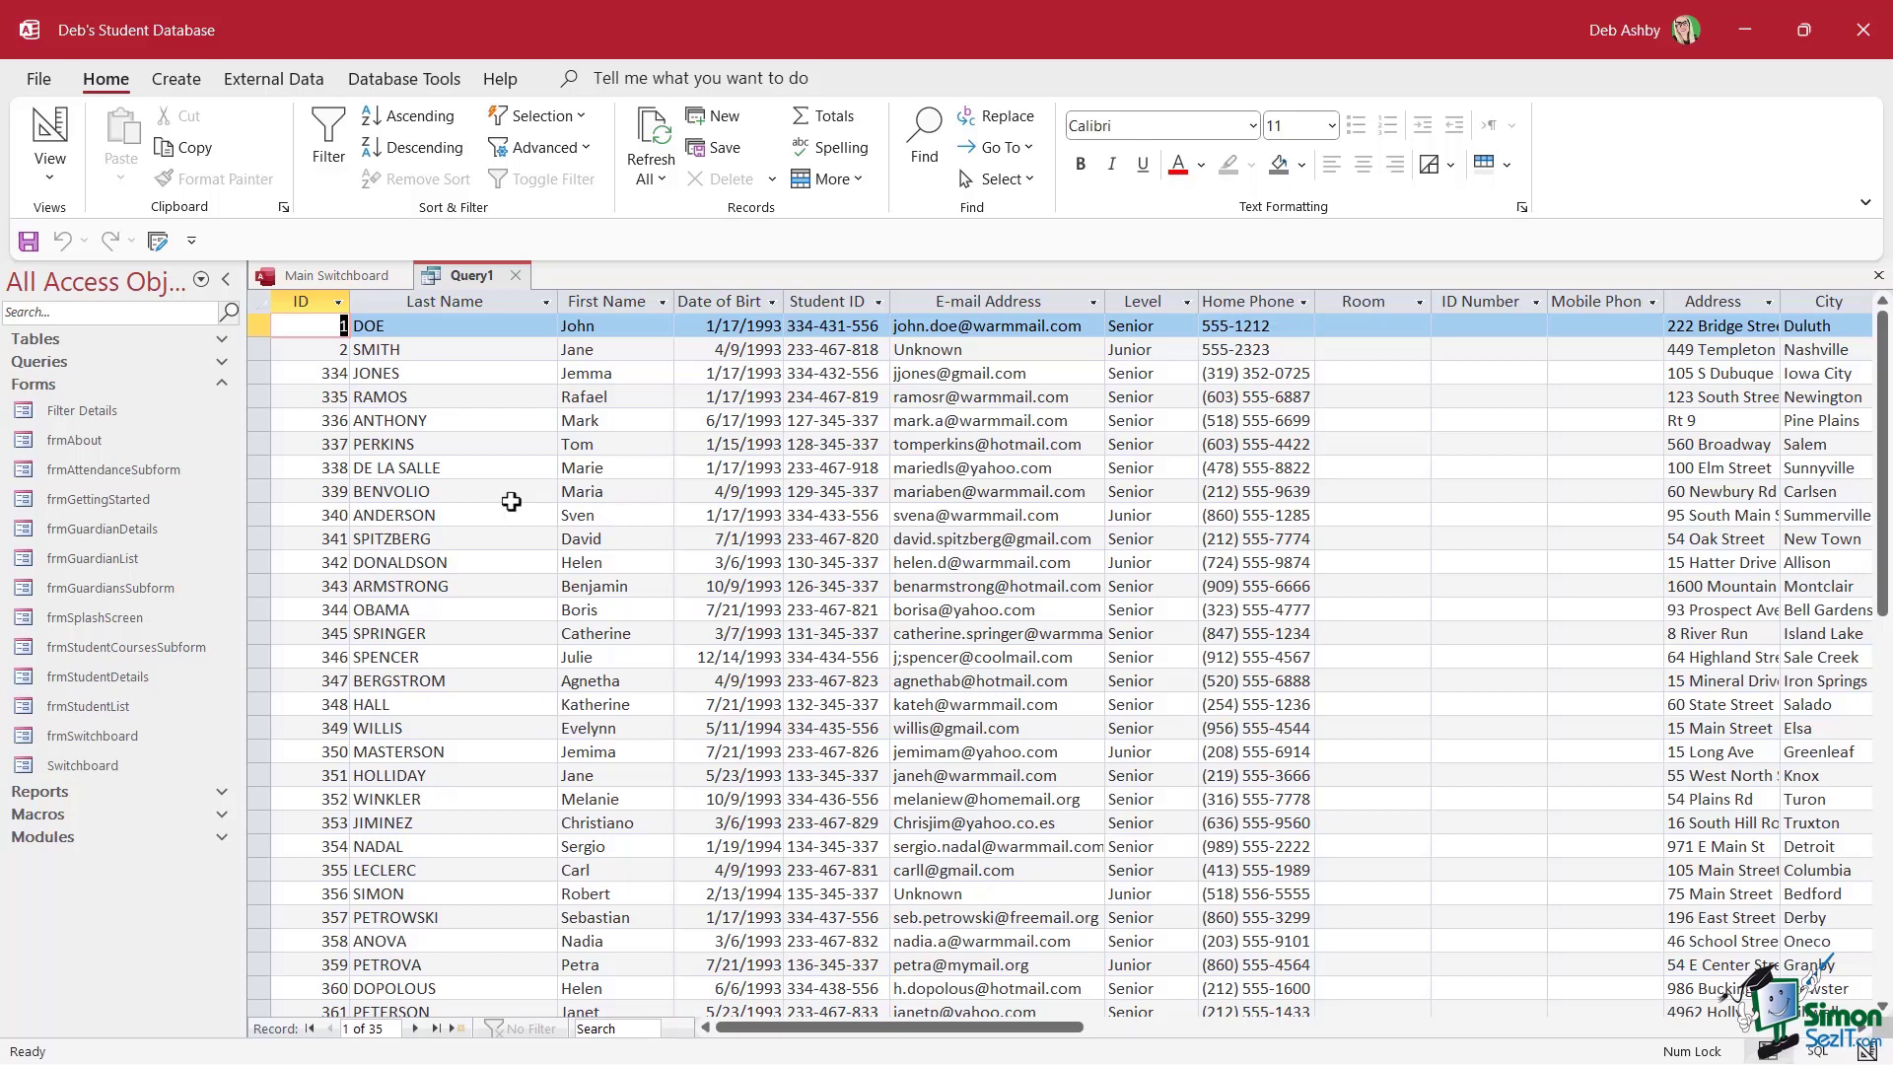
- Switch Query1 to SQL view showing SELECT tblStudents.* FROM tblStudents;
right_click(458, 280)
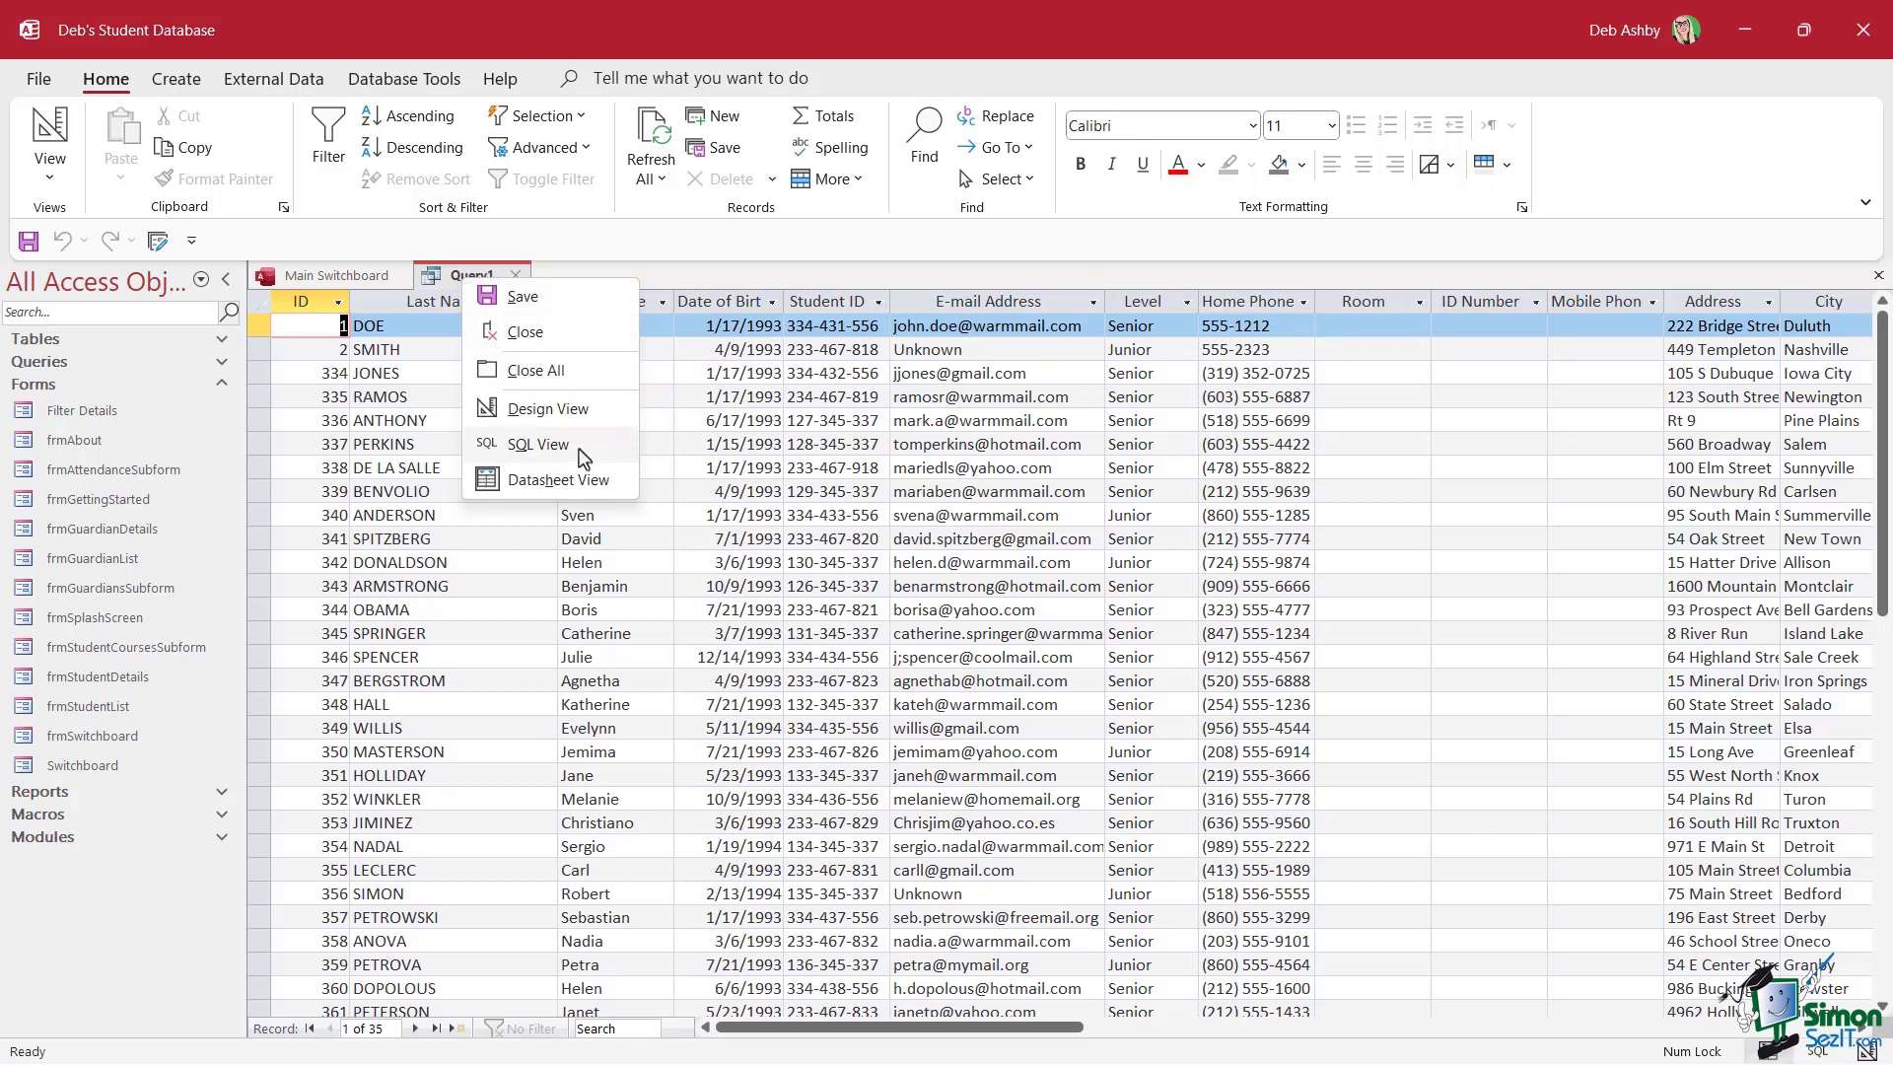
click(538, 445)
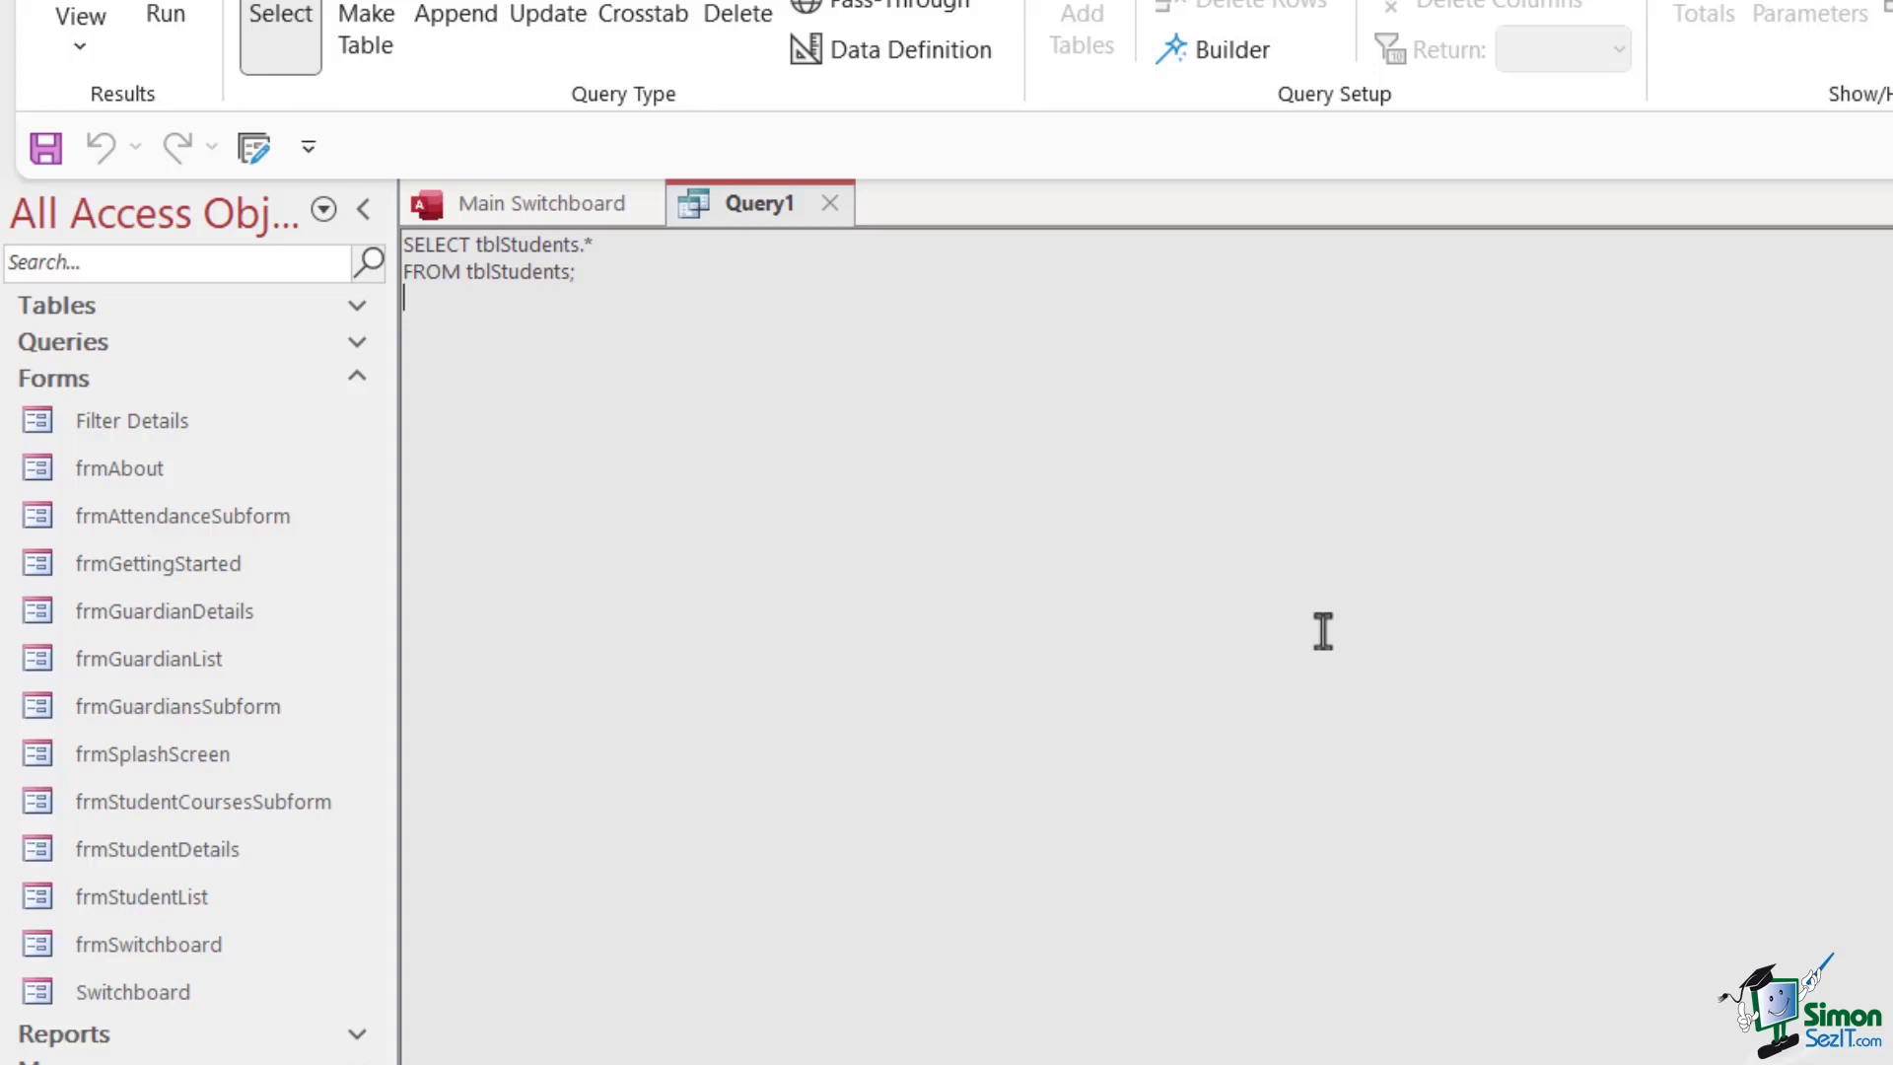
- Close Query1, saving it under the name qryQueryTest1
click(828, 203)
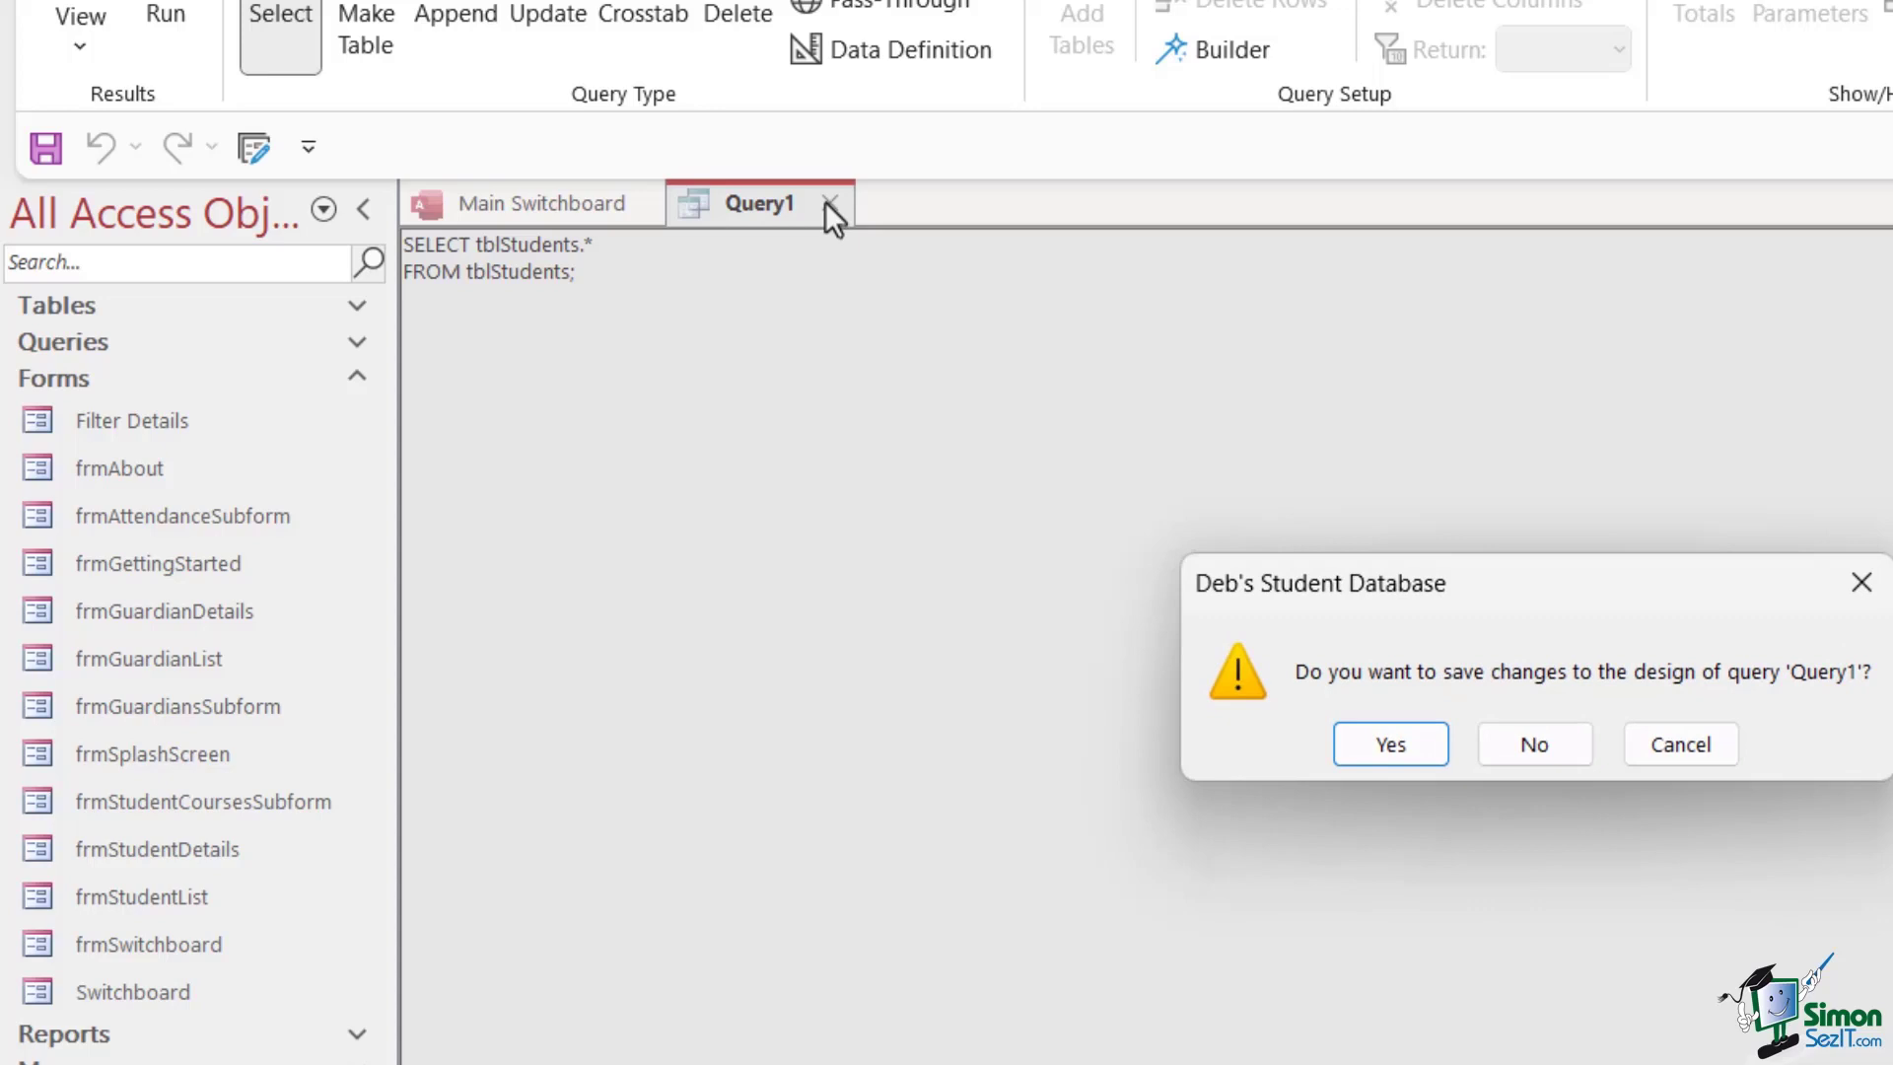
click(1394, 747)
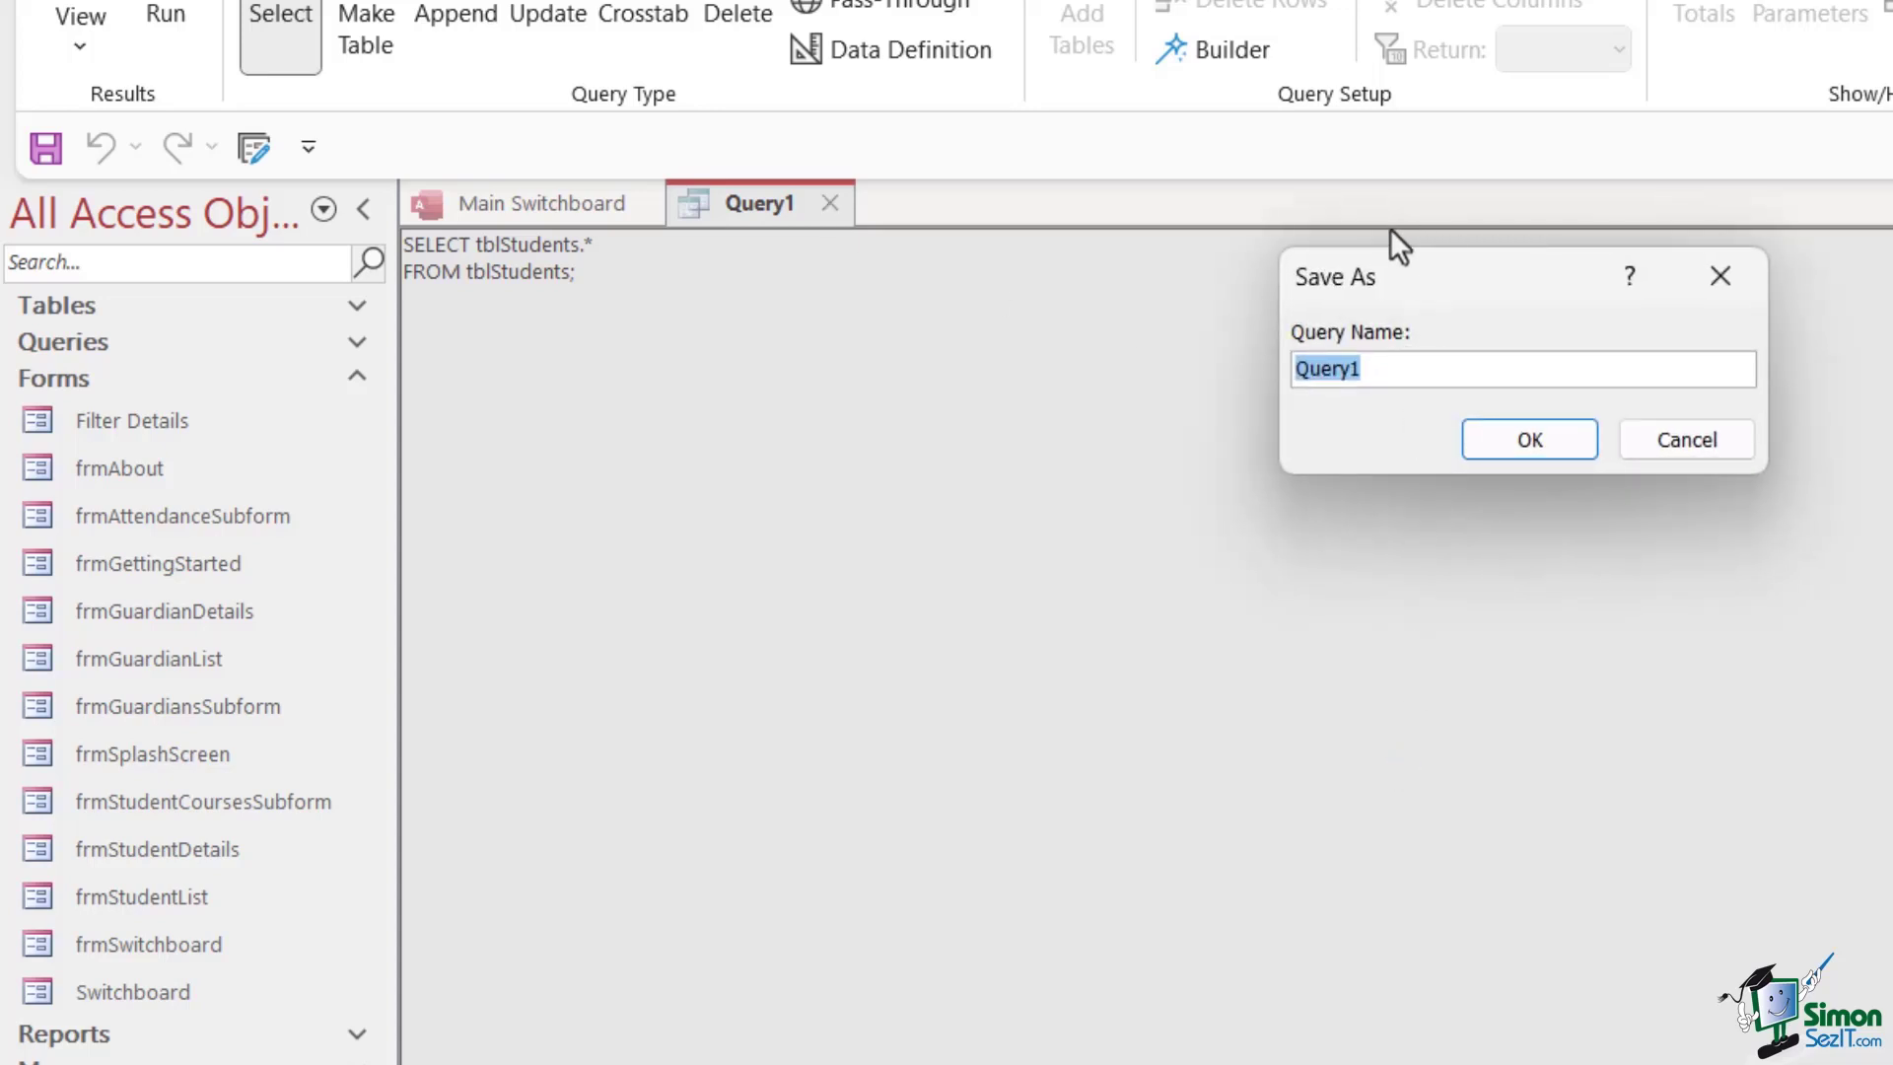
click(1717, 103)
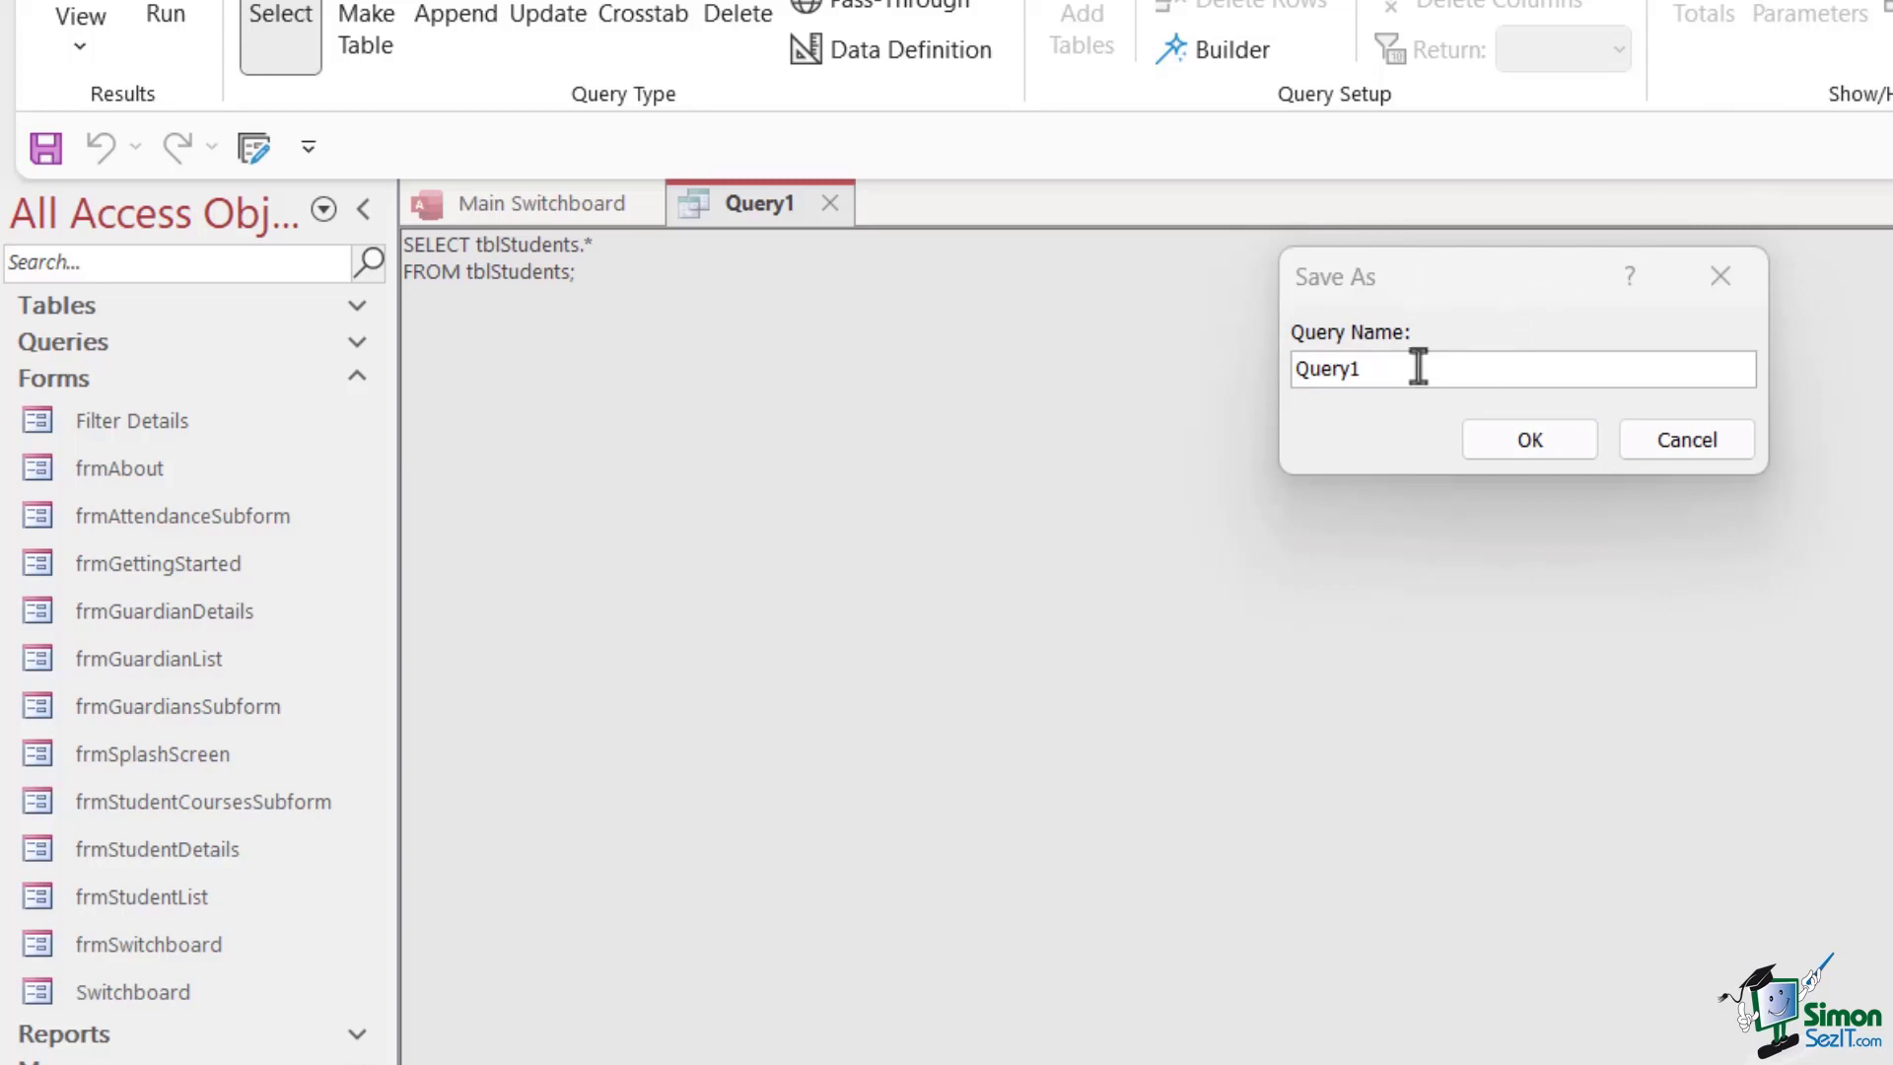
double_click(1384, 370)
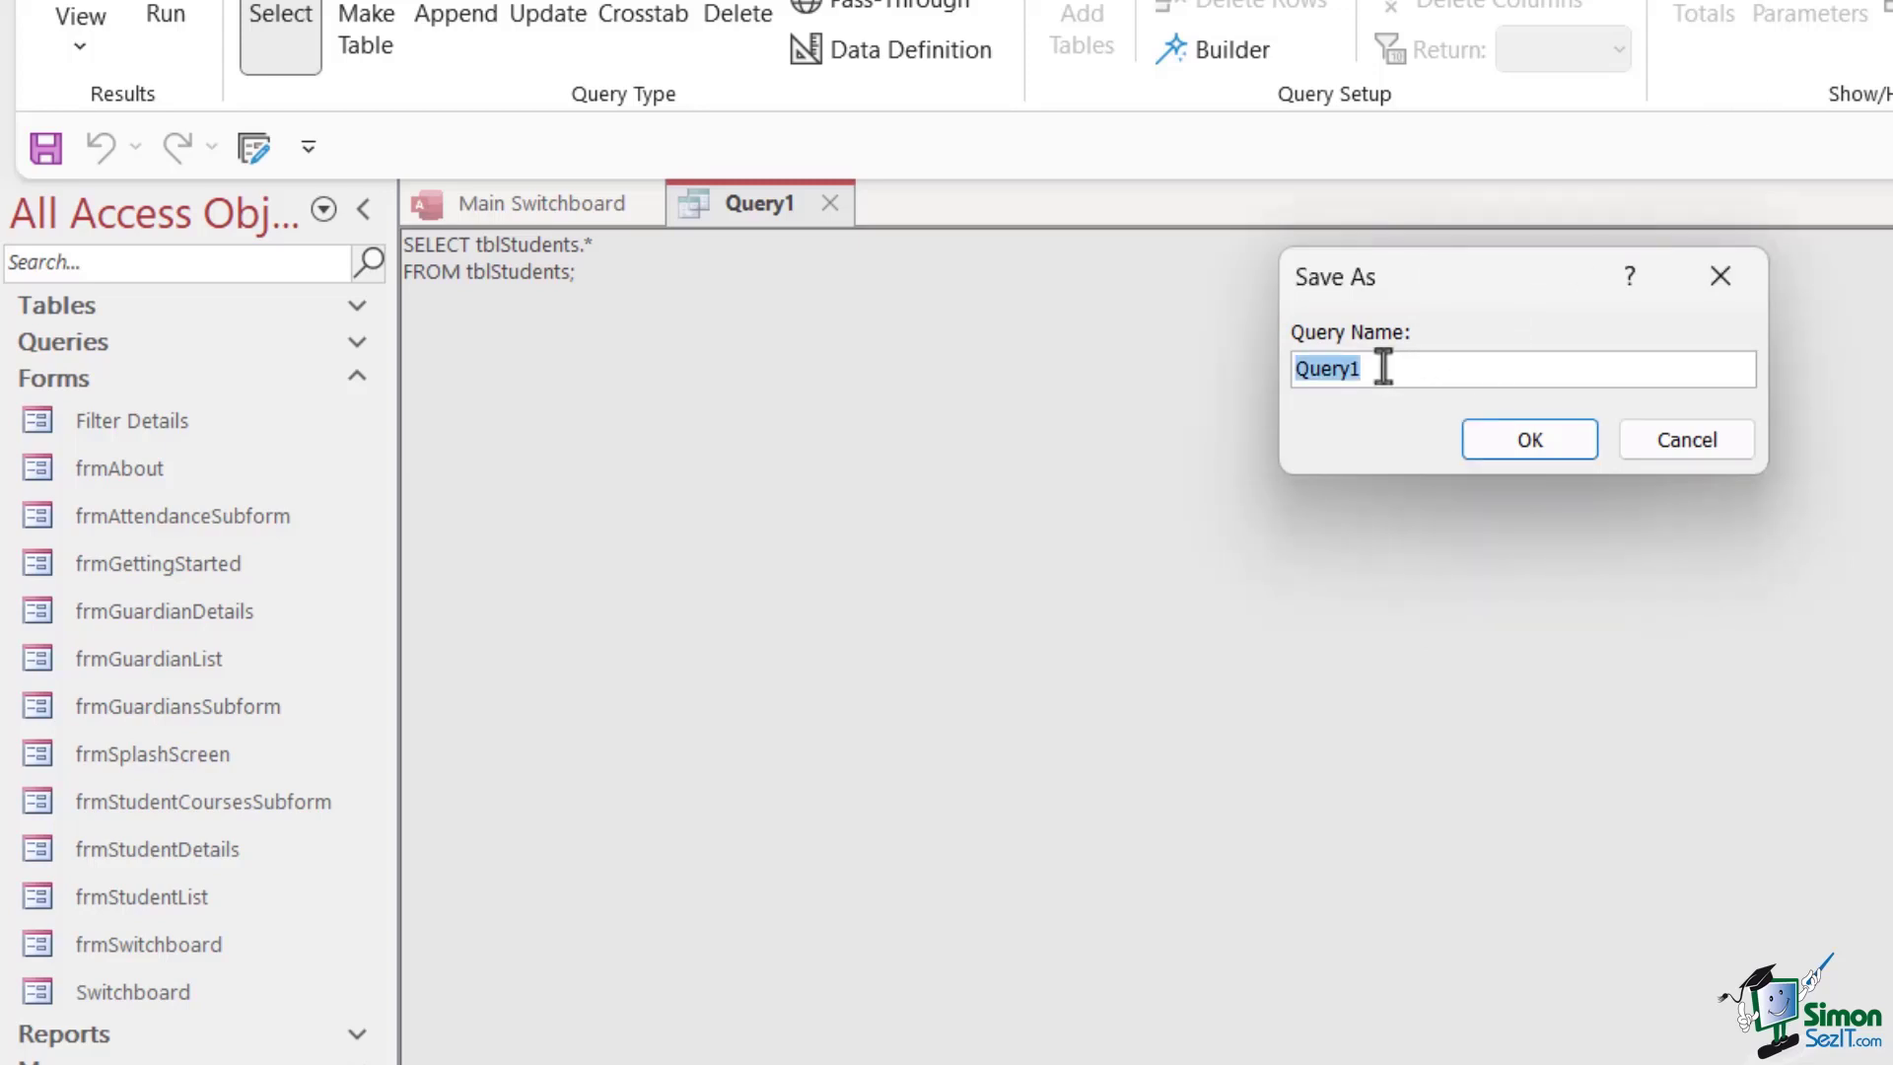
text(qryQueryTest1)
click(1526, 443)
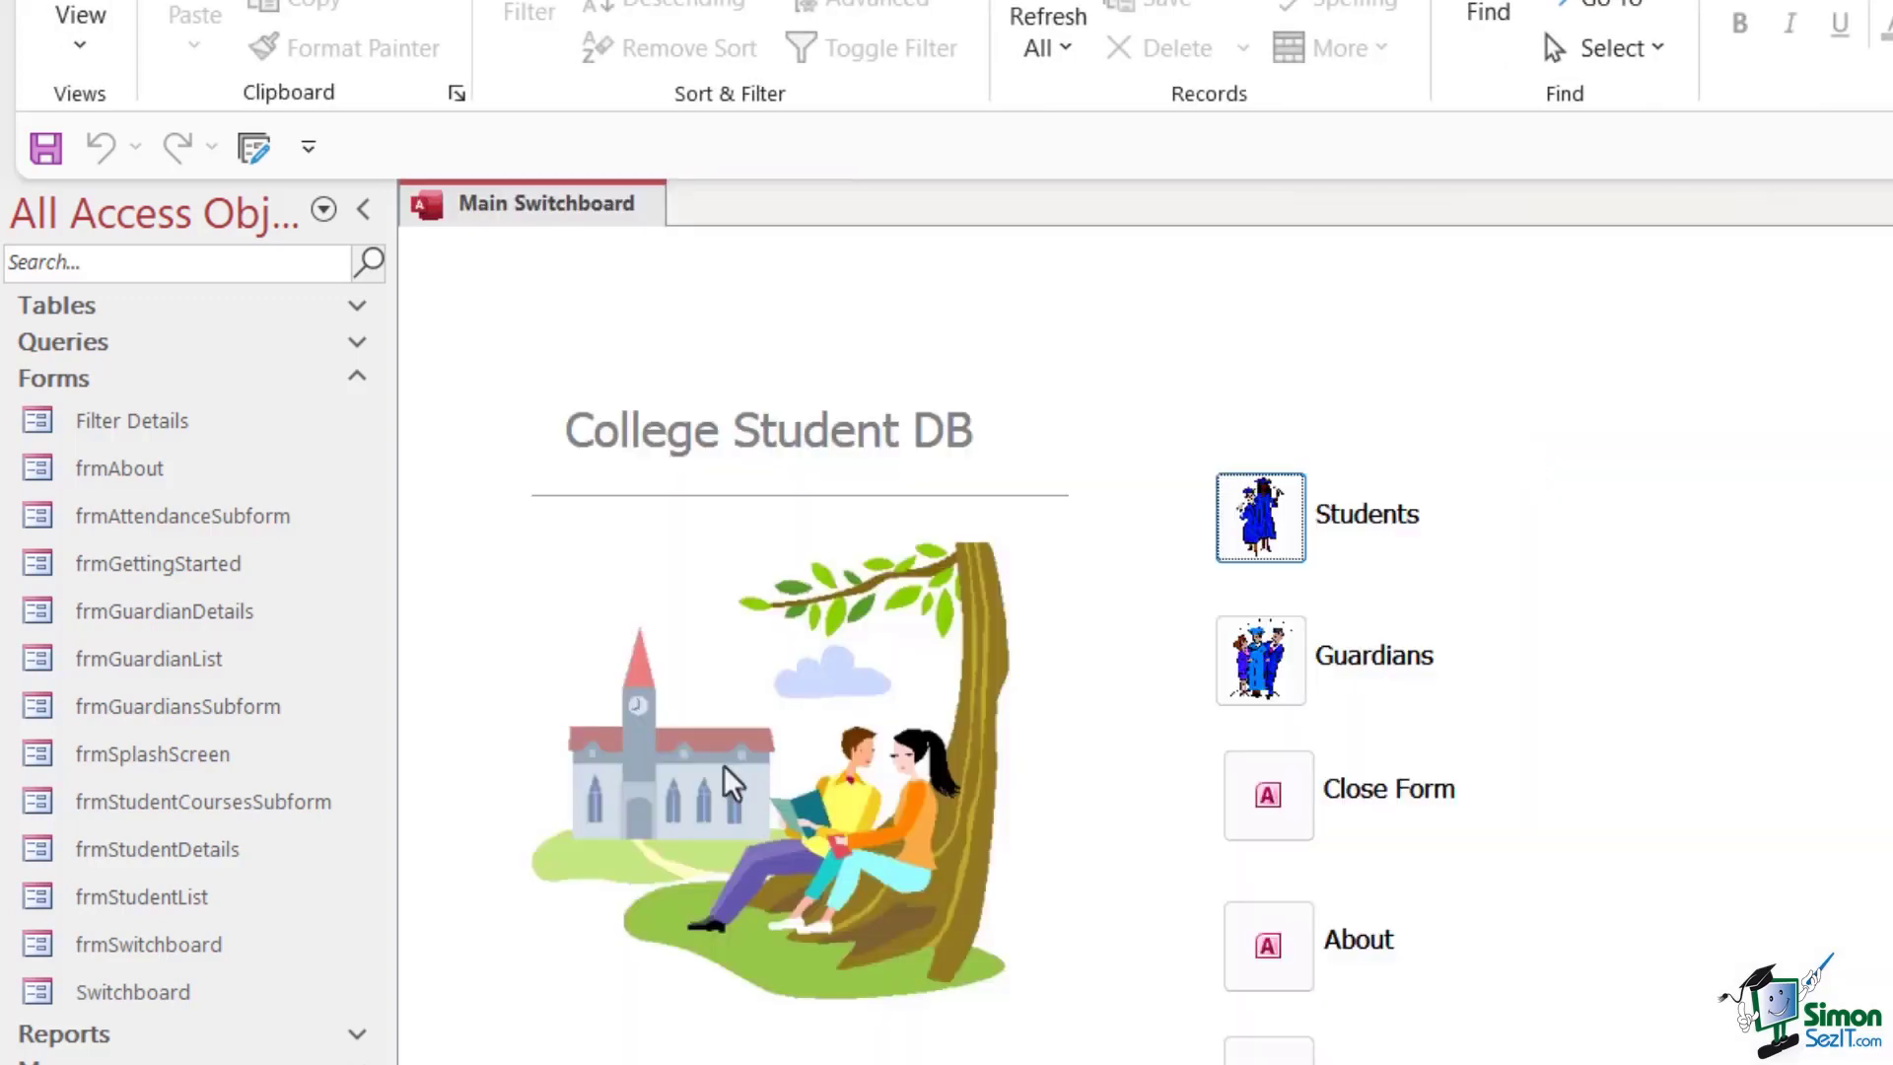
- Open qryQueryTest1 from the Queries list and join its FROM clause onto the SELECT line
click(355, 339)
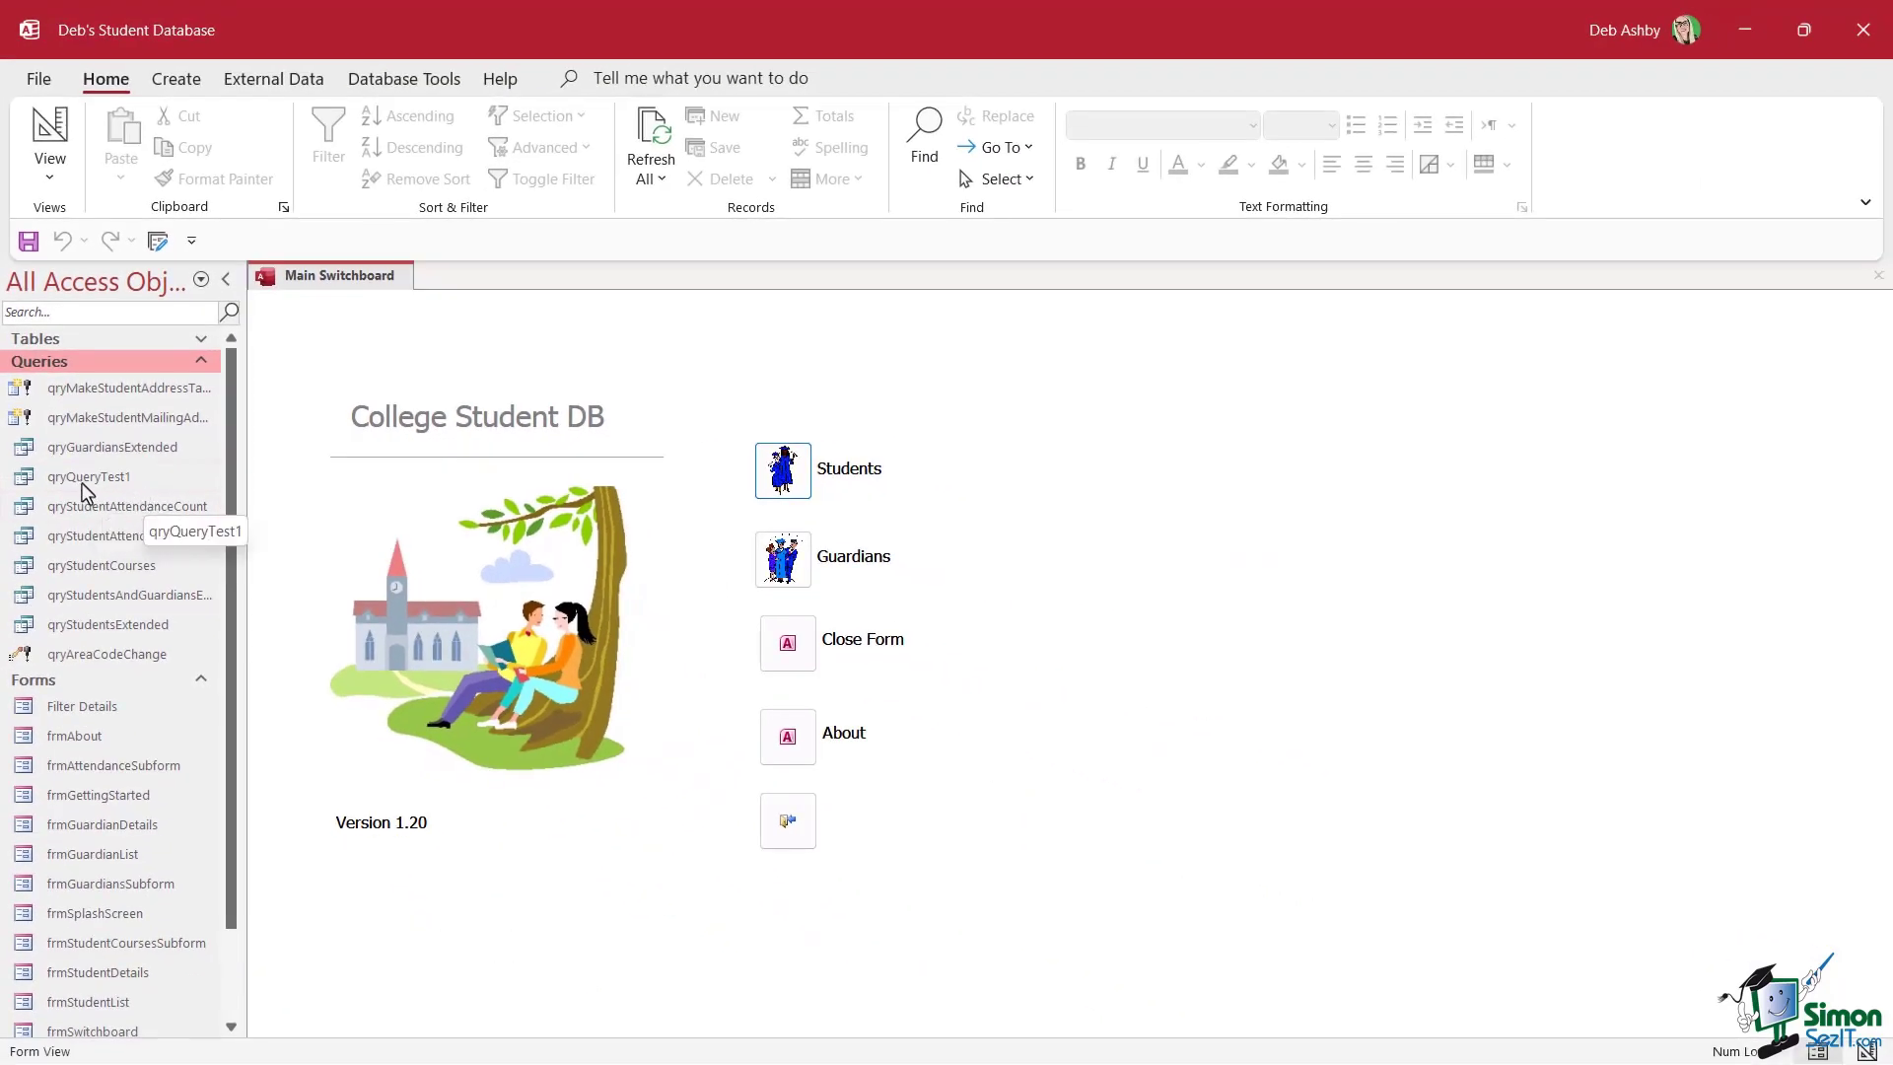
double_click(124, 479)
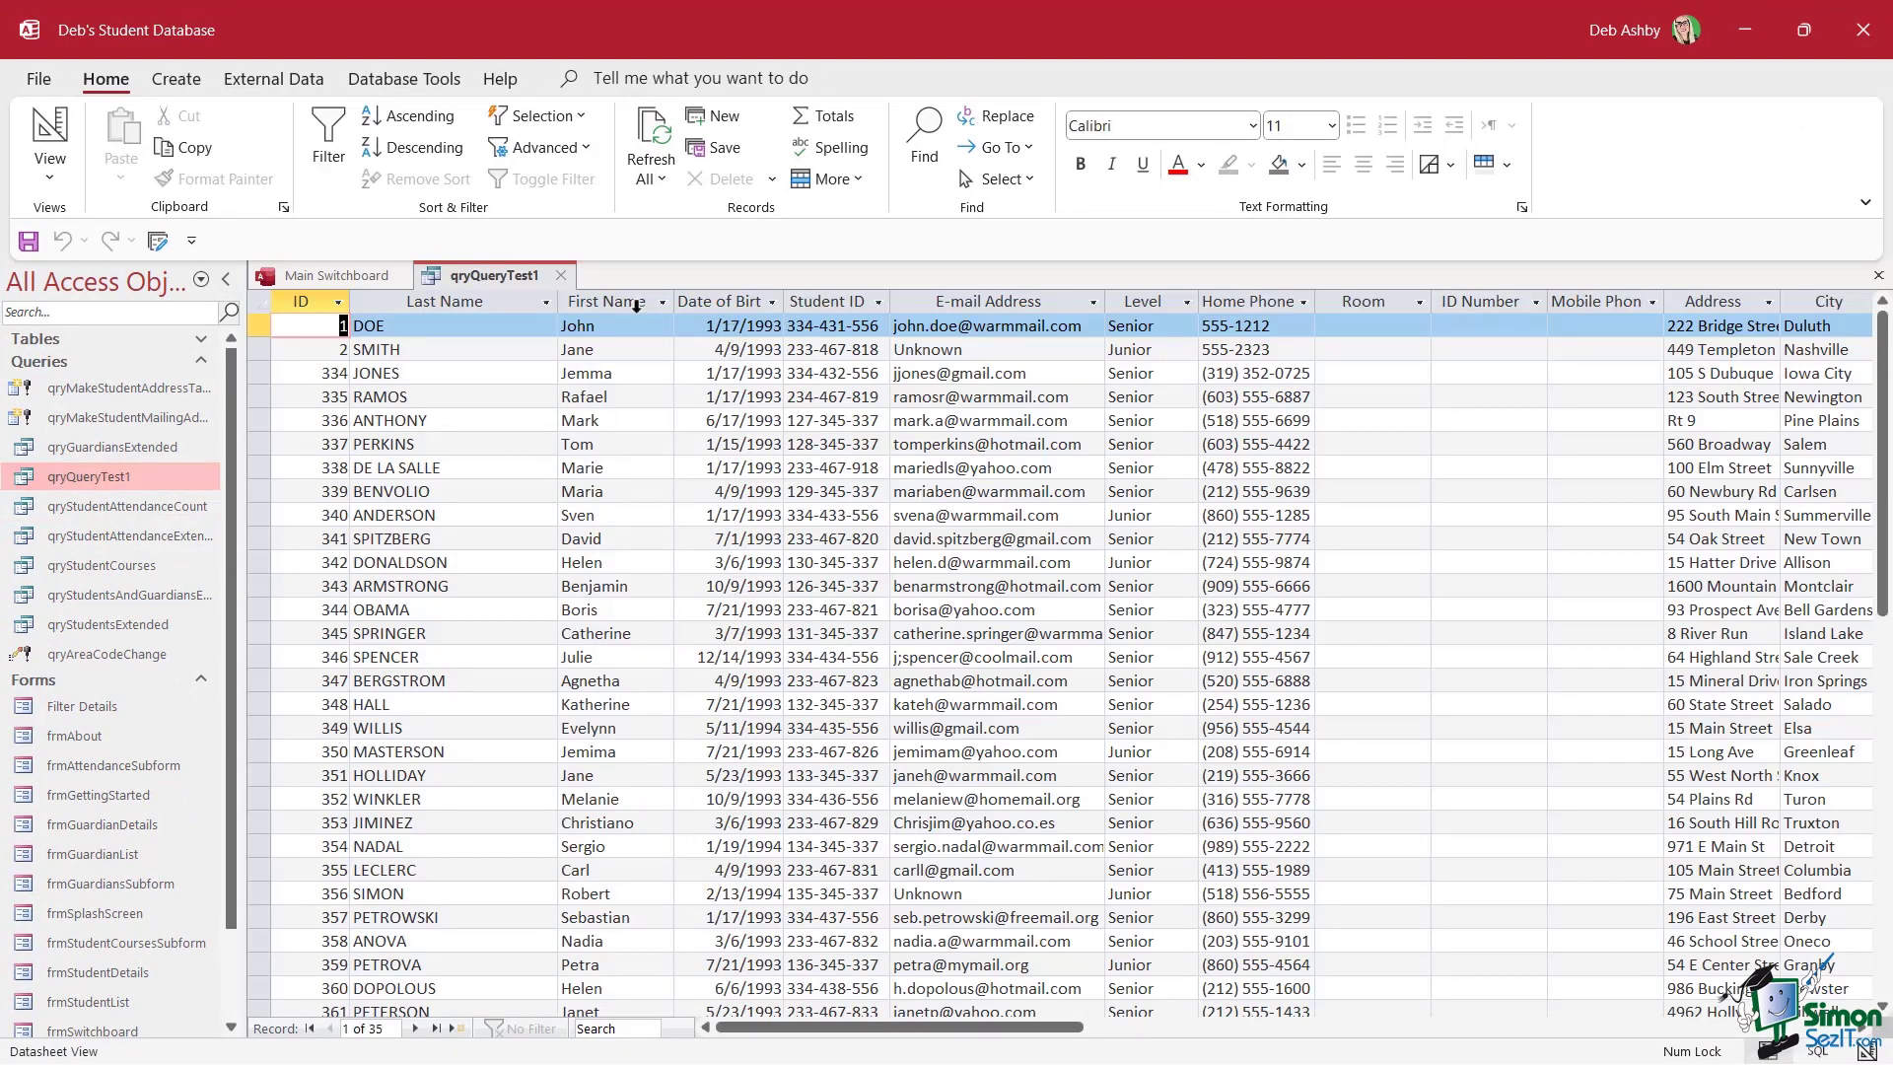
click(561, 275)
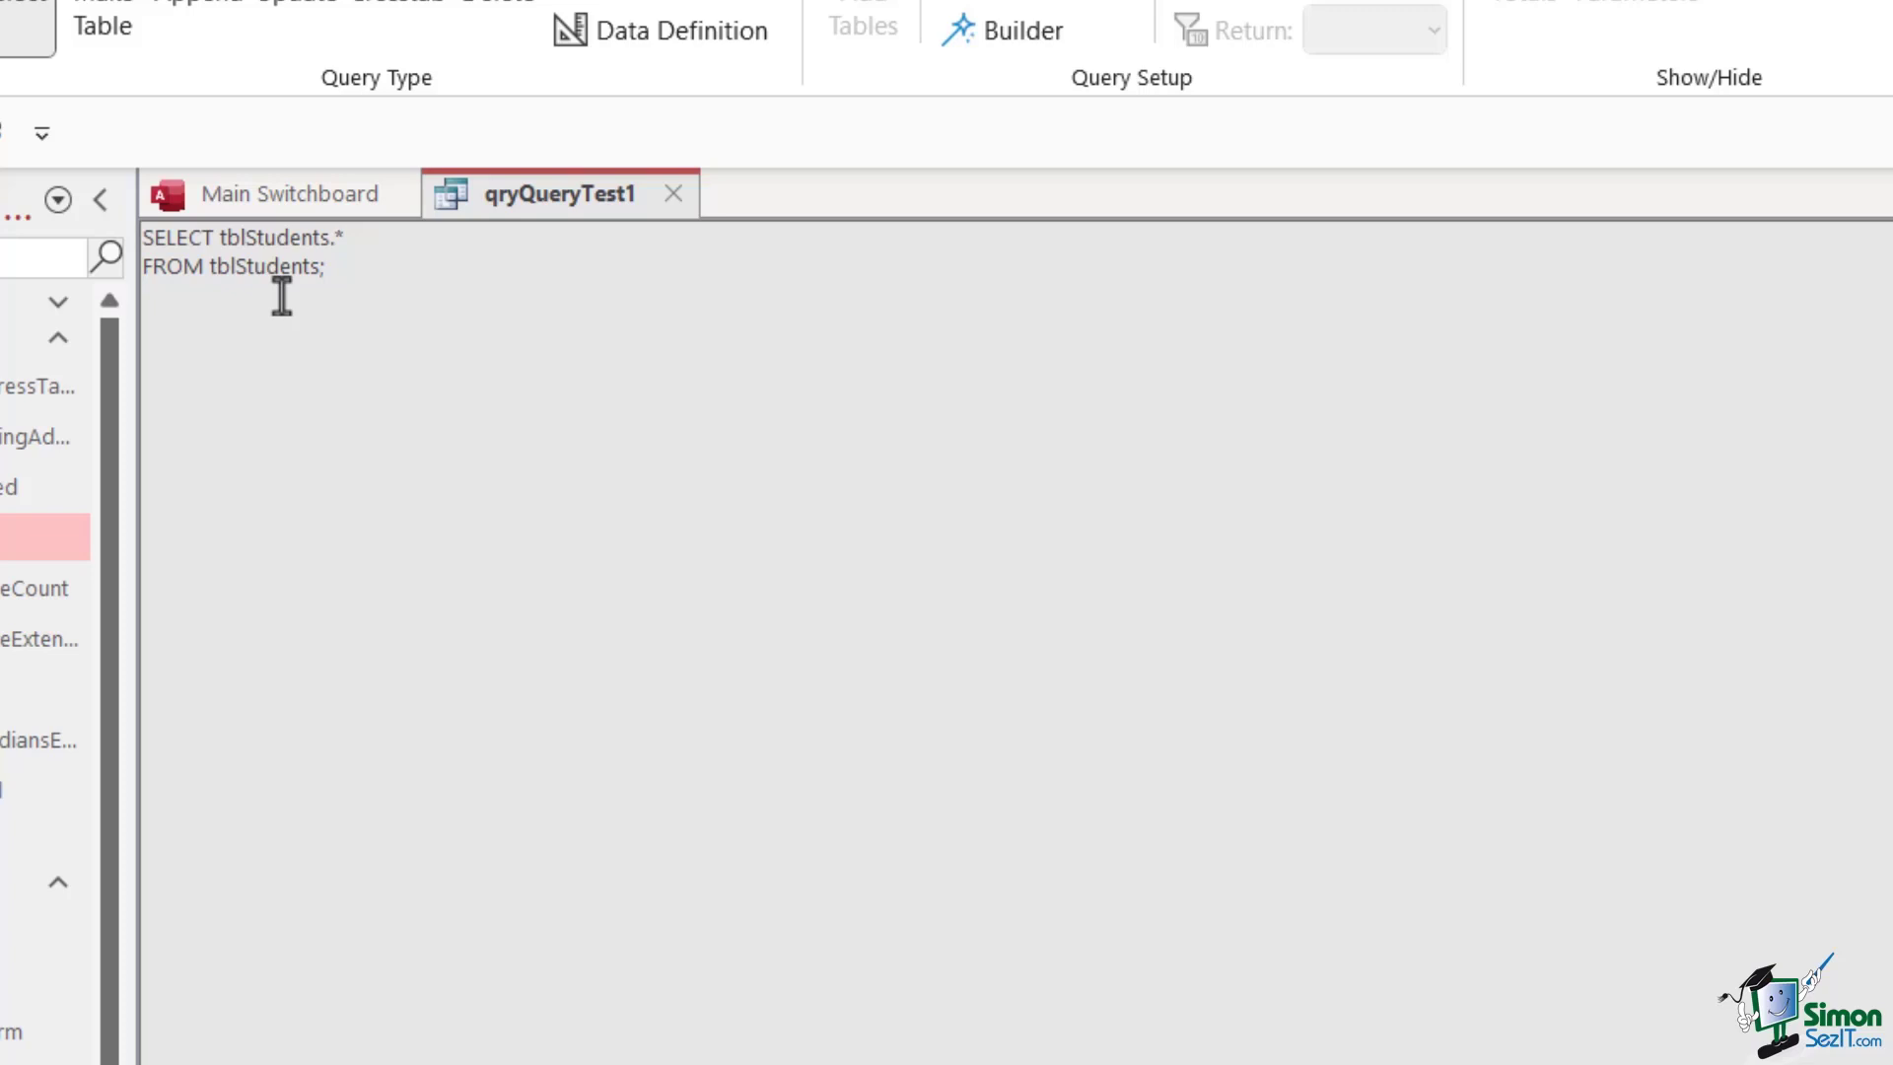
key(BackSpace)
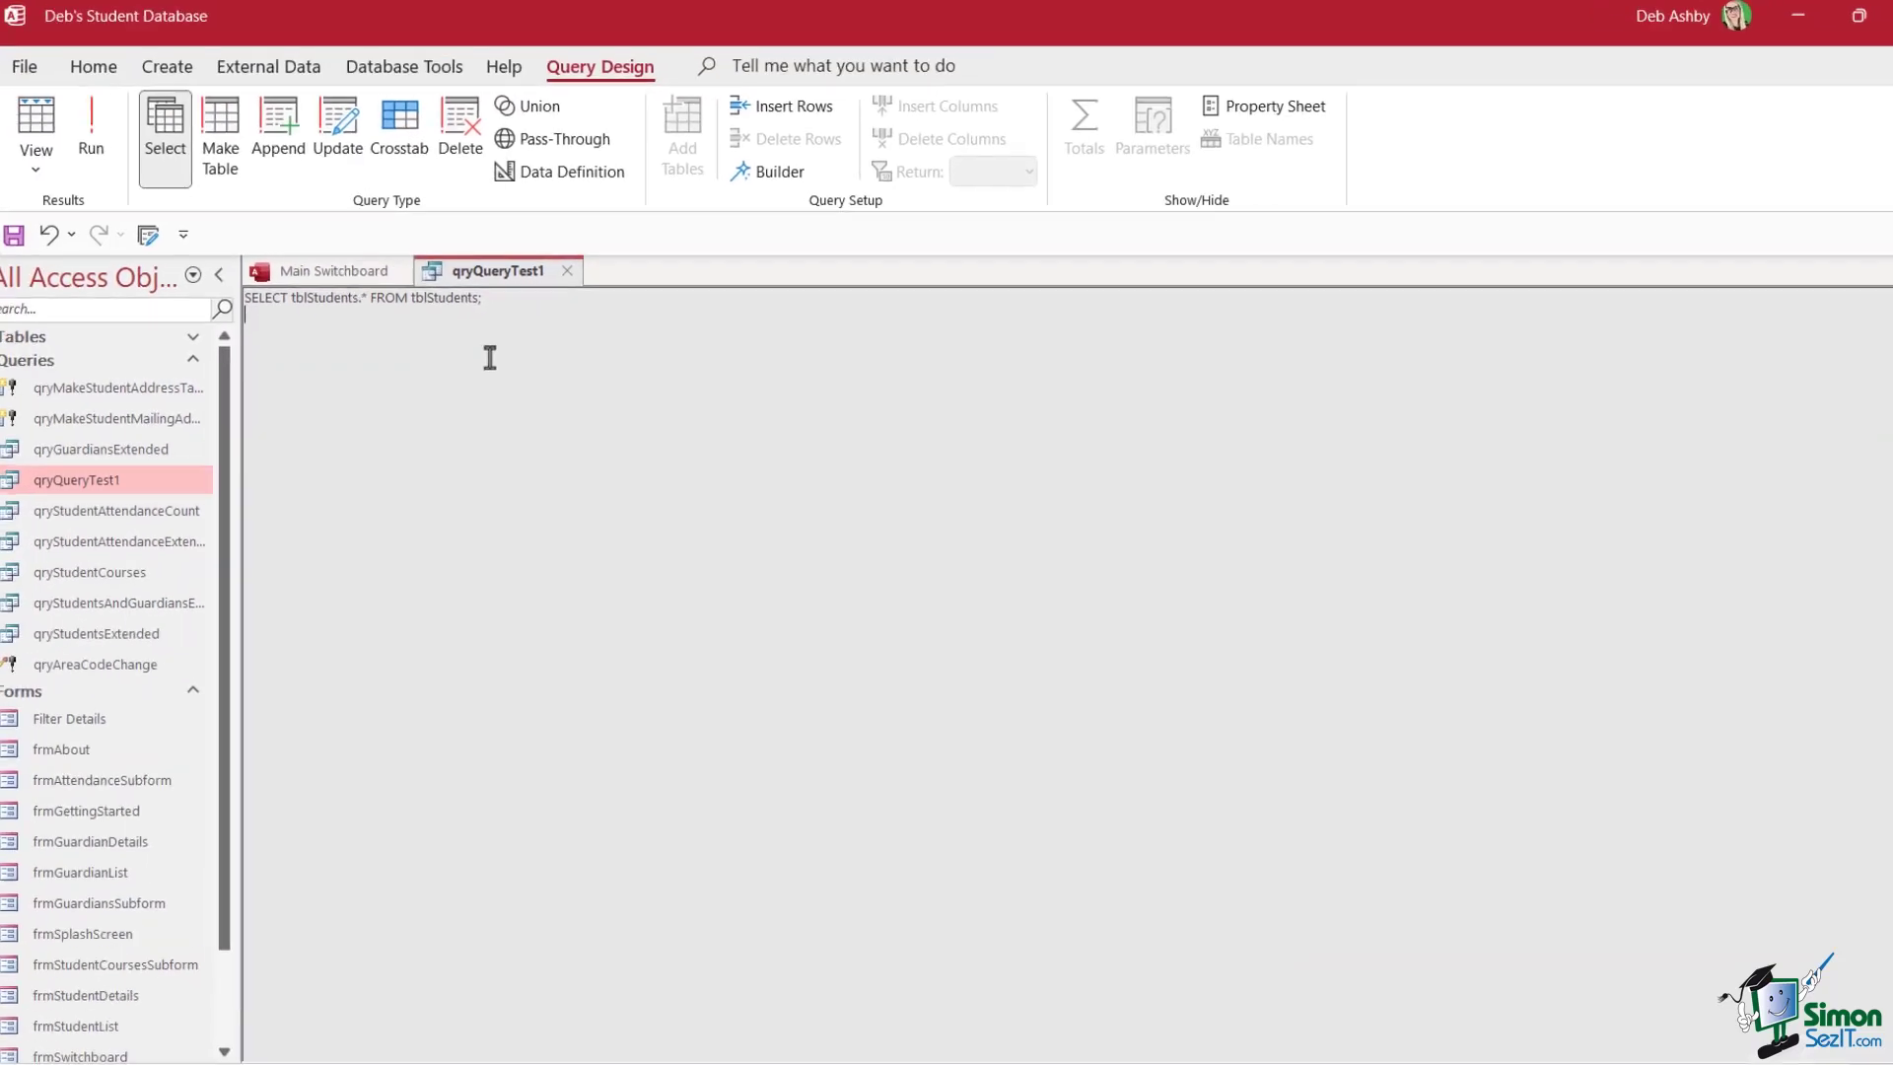
- Run qryQueryTest1, review its SELECT * FROM tblStudents SQL, and run it again
click(104, 148)
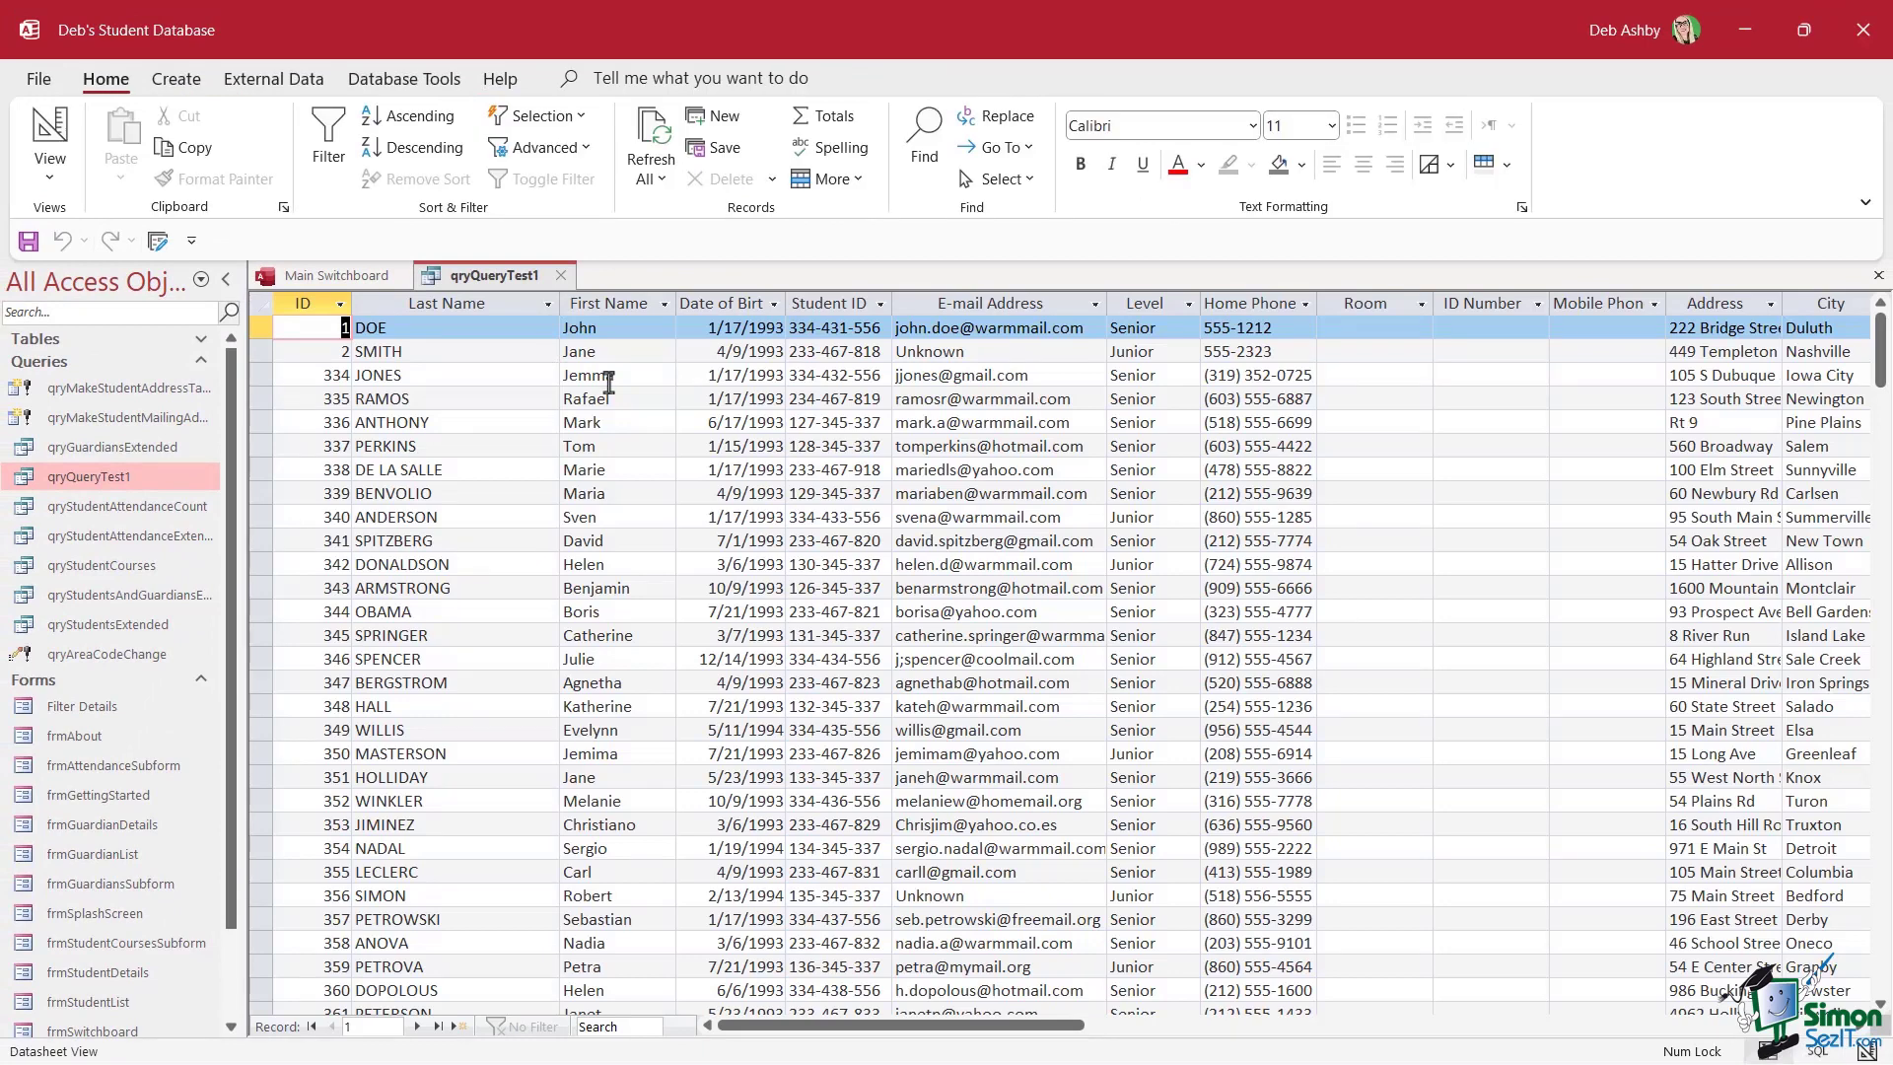
right_click(493, 278)
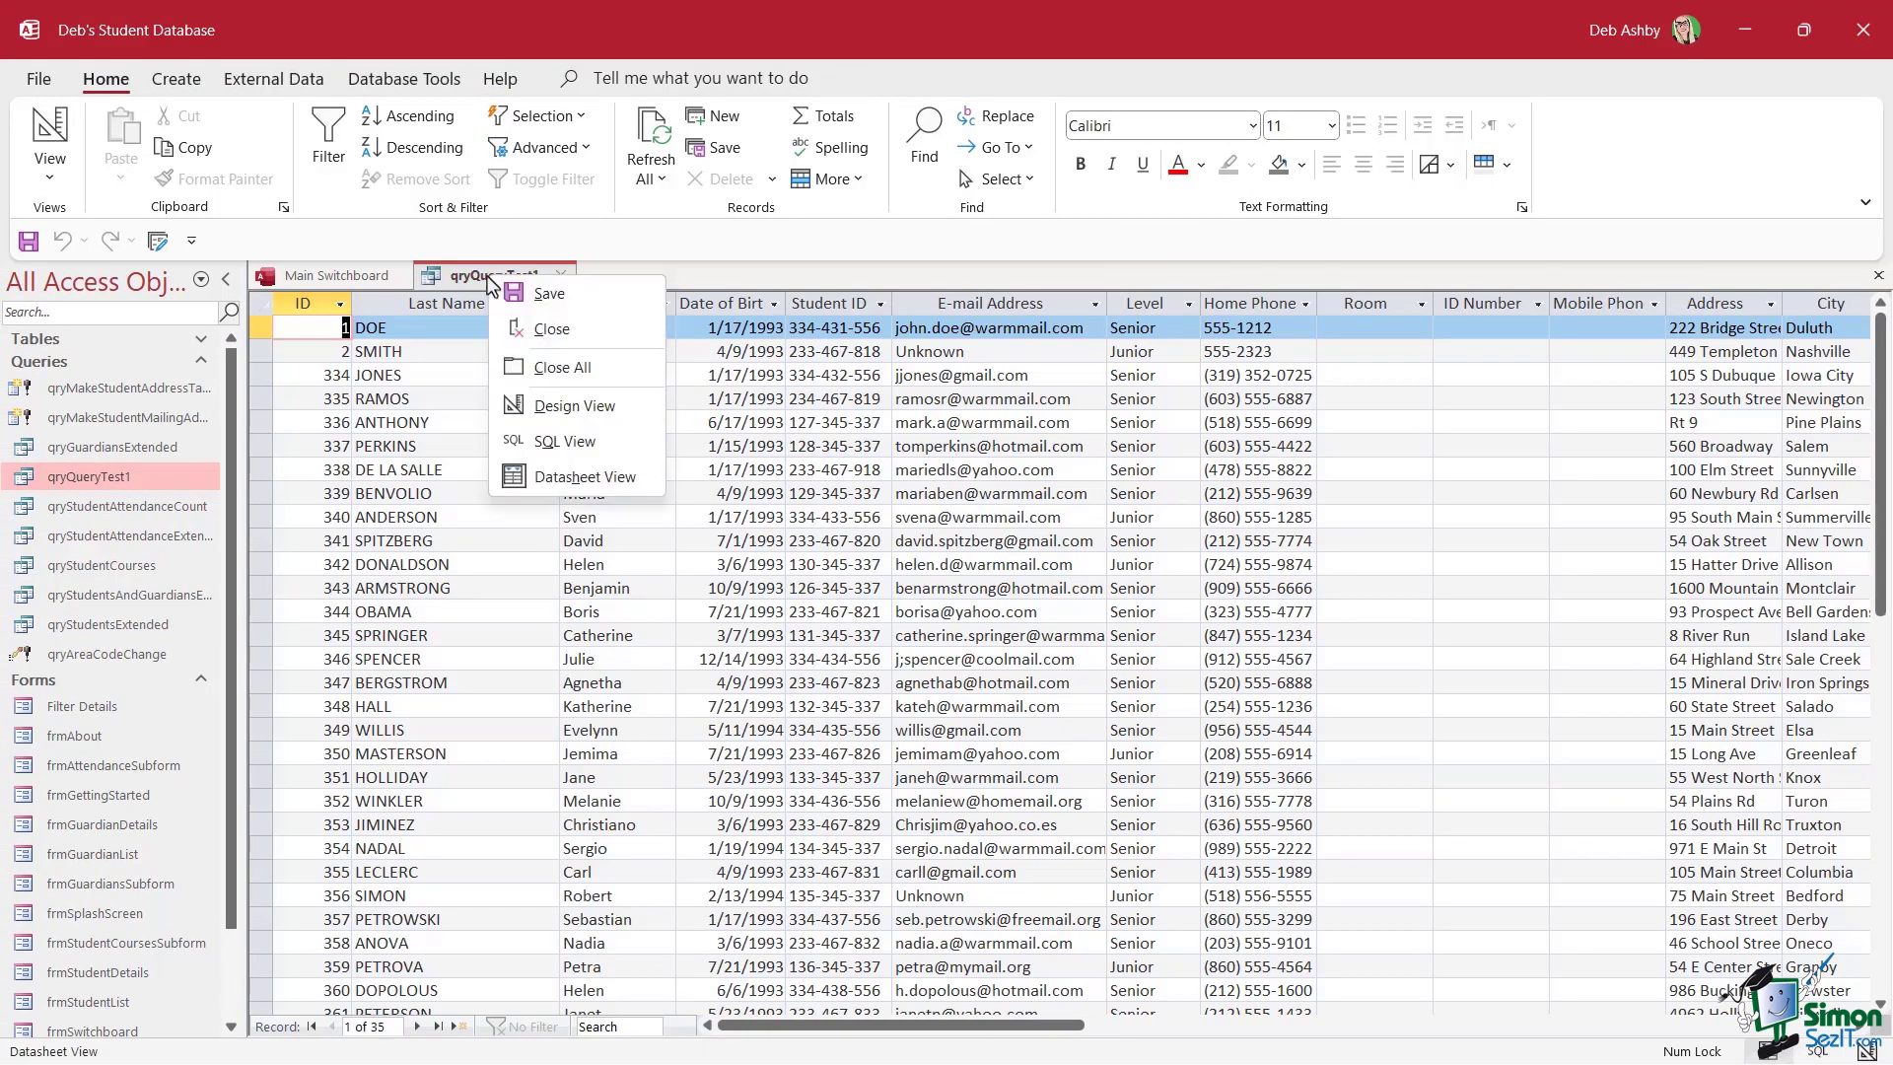
click(563, 441)
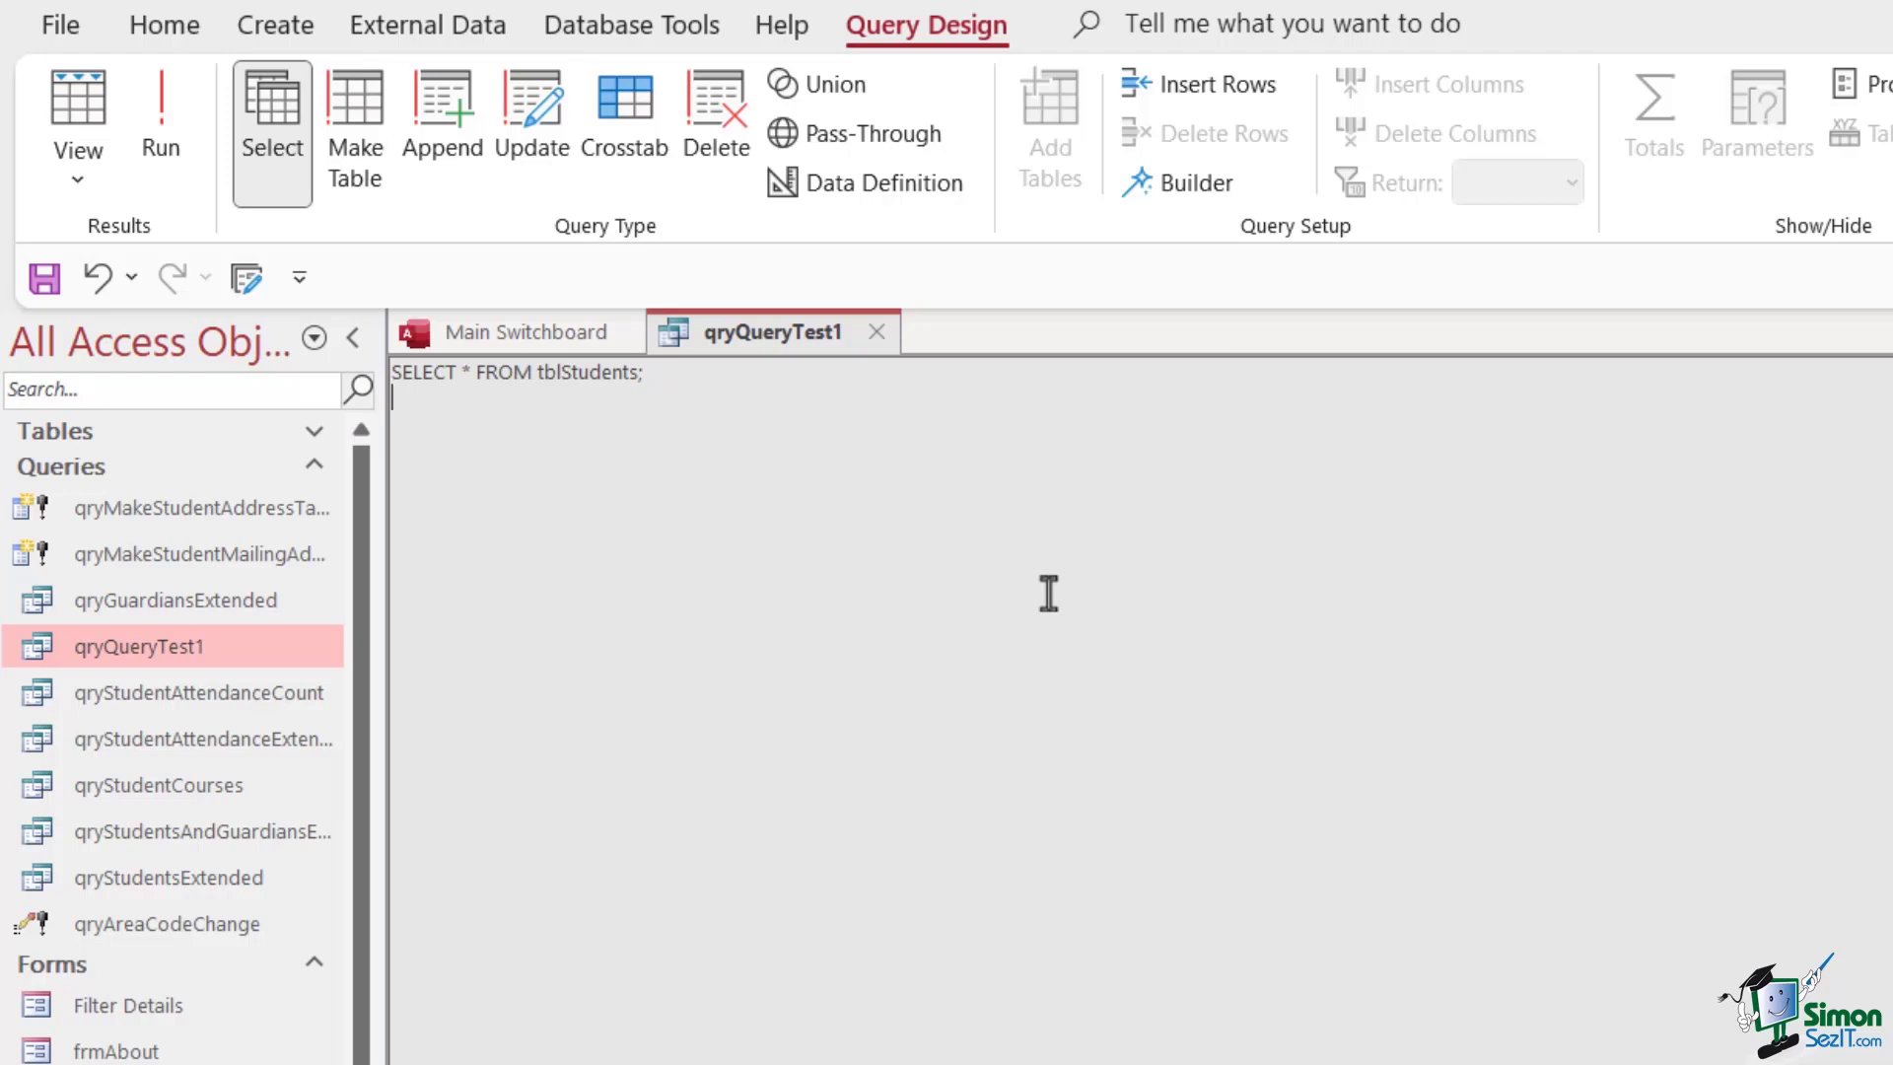
click(163, 133)
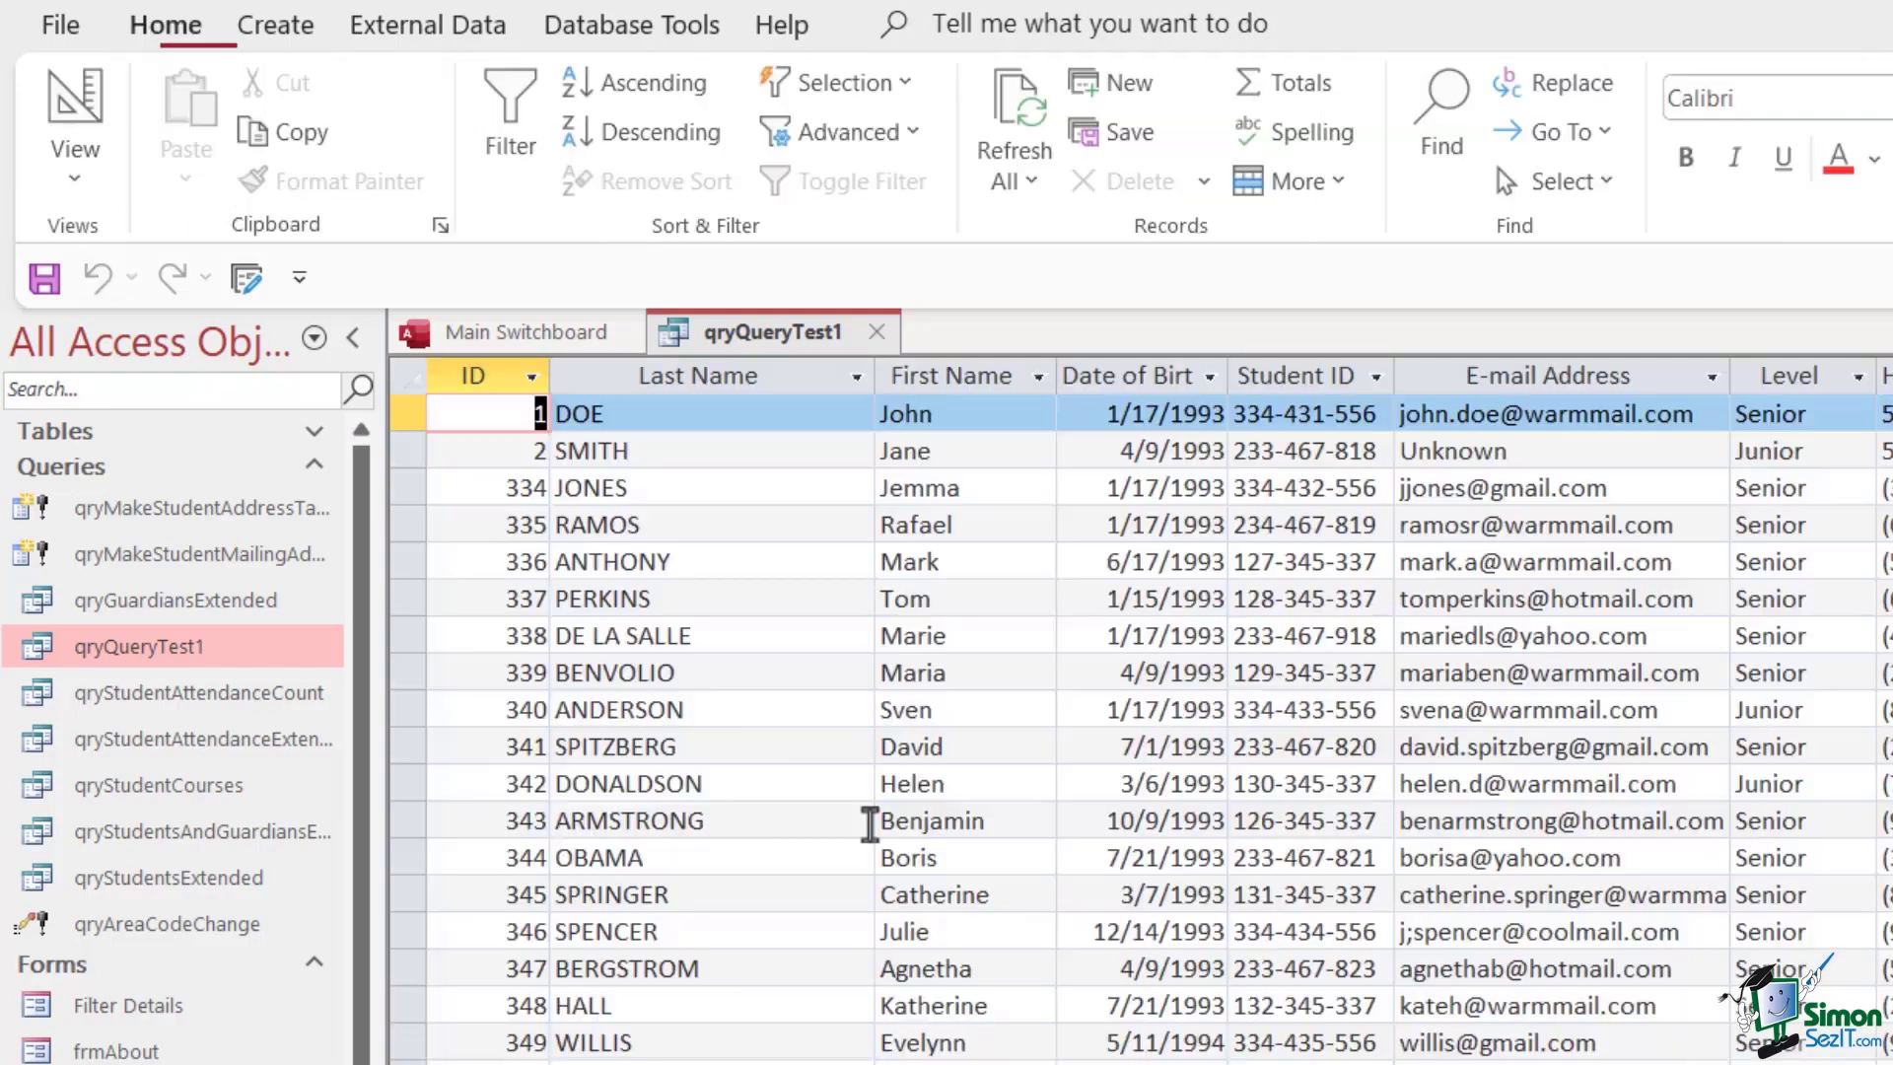
- Delete the trailing semicolon after tblStudents and rerun the query to confirm it still works
right_click(789, 340)
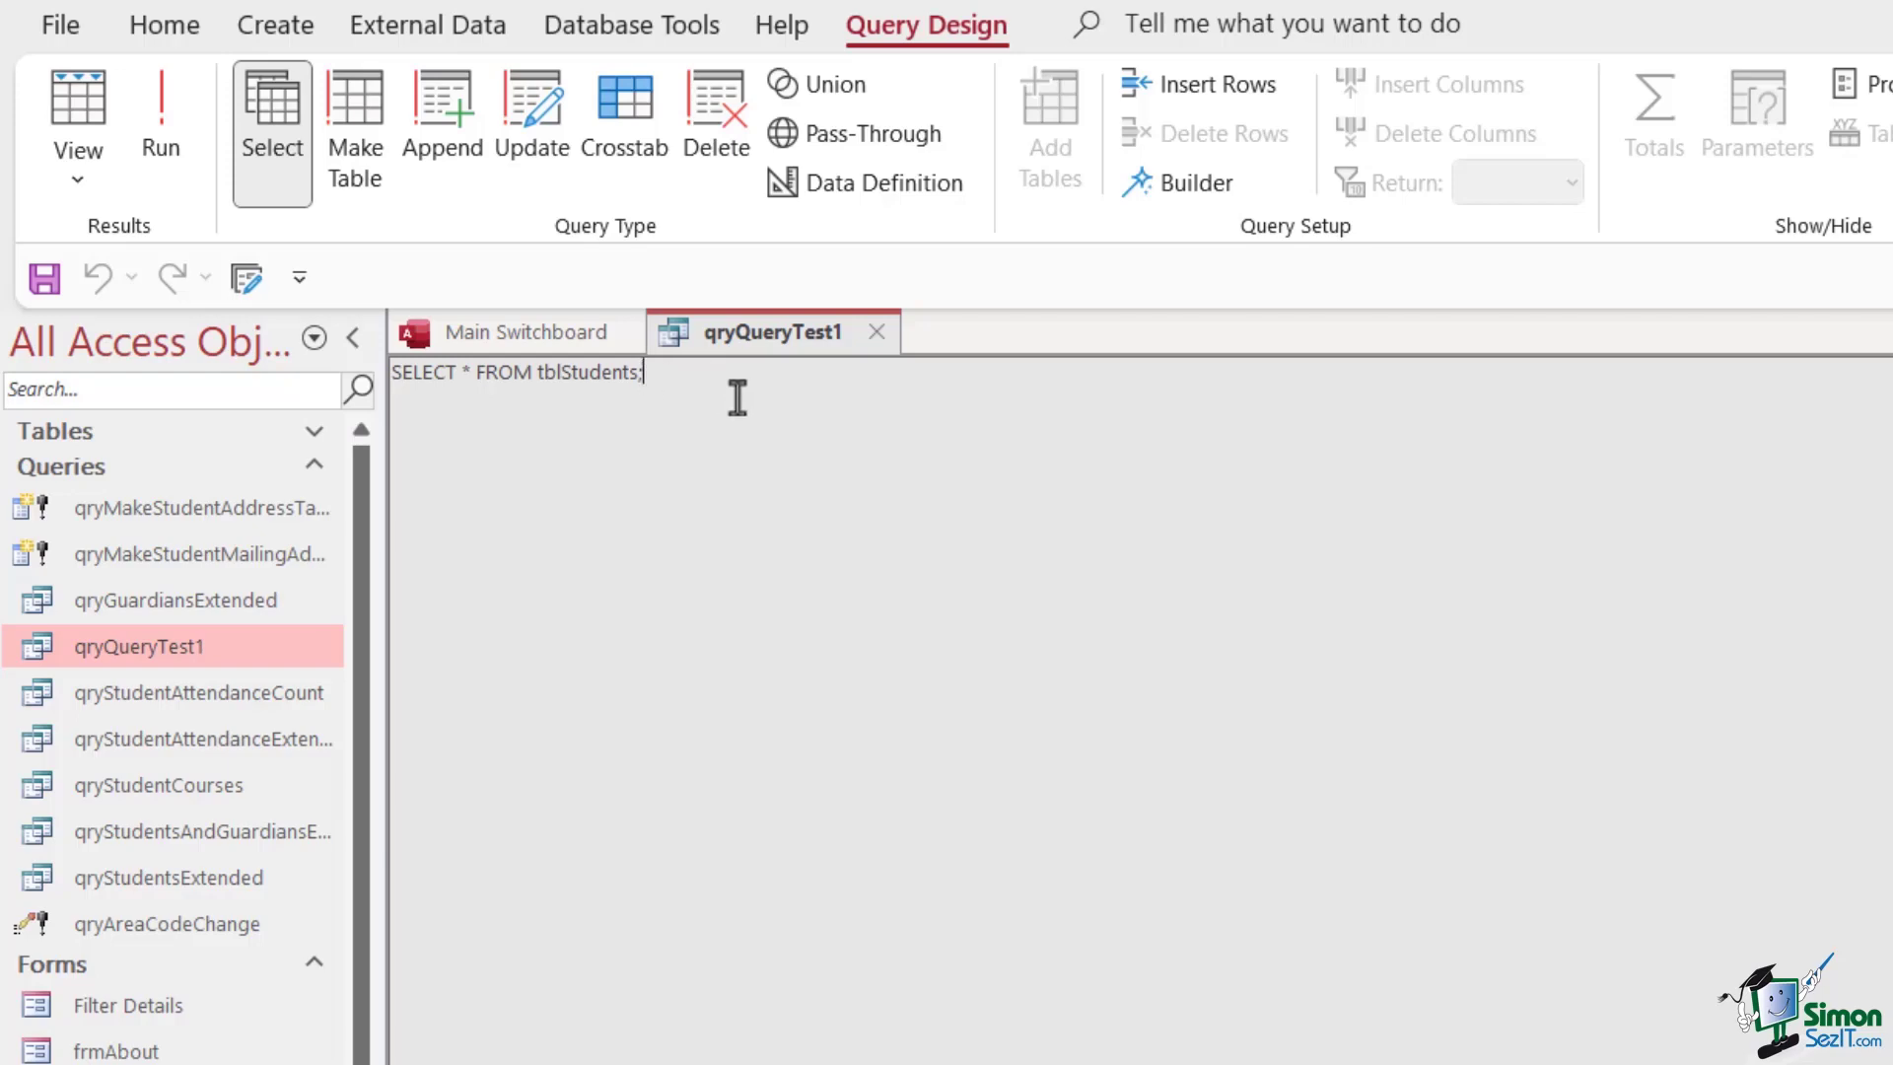
key(BackSpace)
click(177, 147)
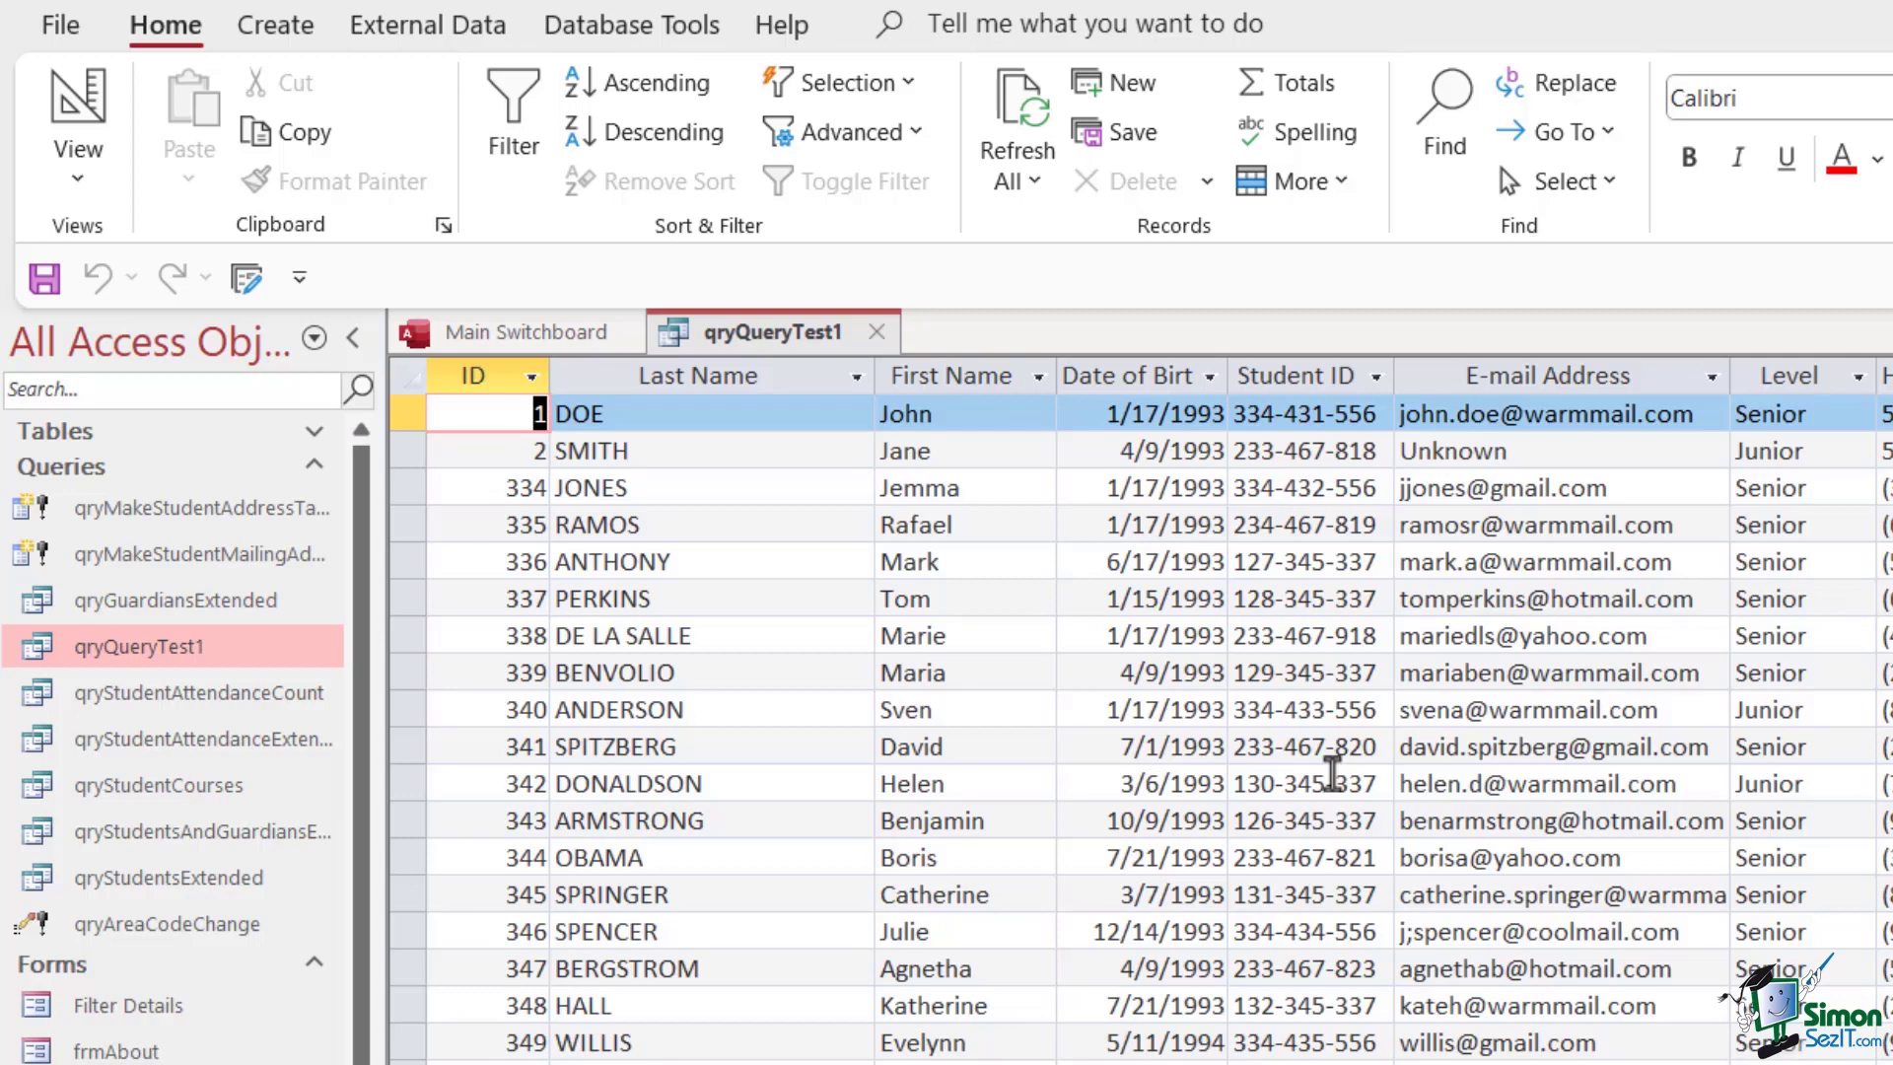
- Change the query to SELECT [First Name],[Last Name], run it, and return to SQL View
right_click(735, 334)
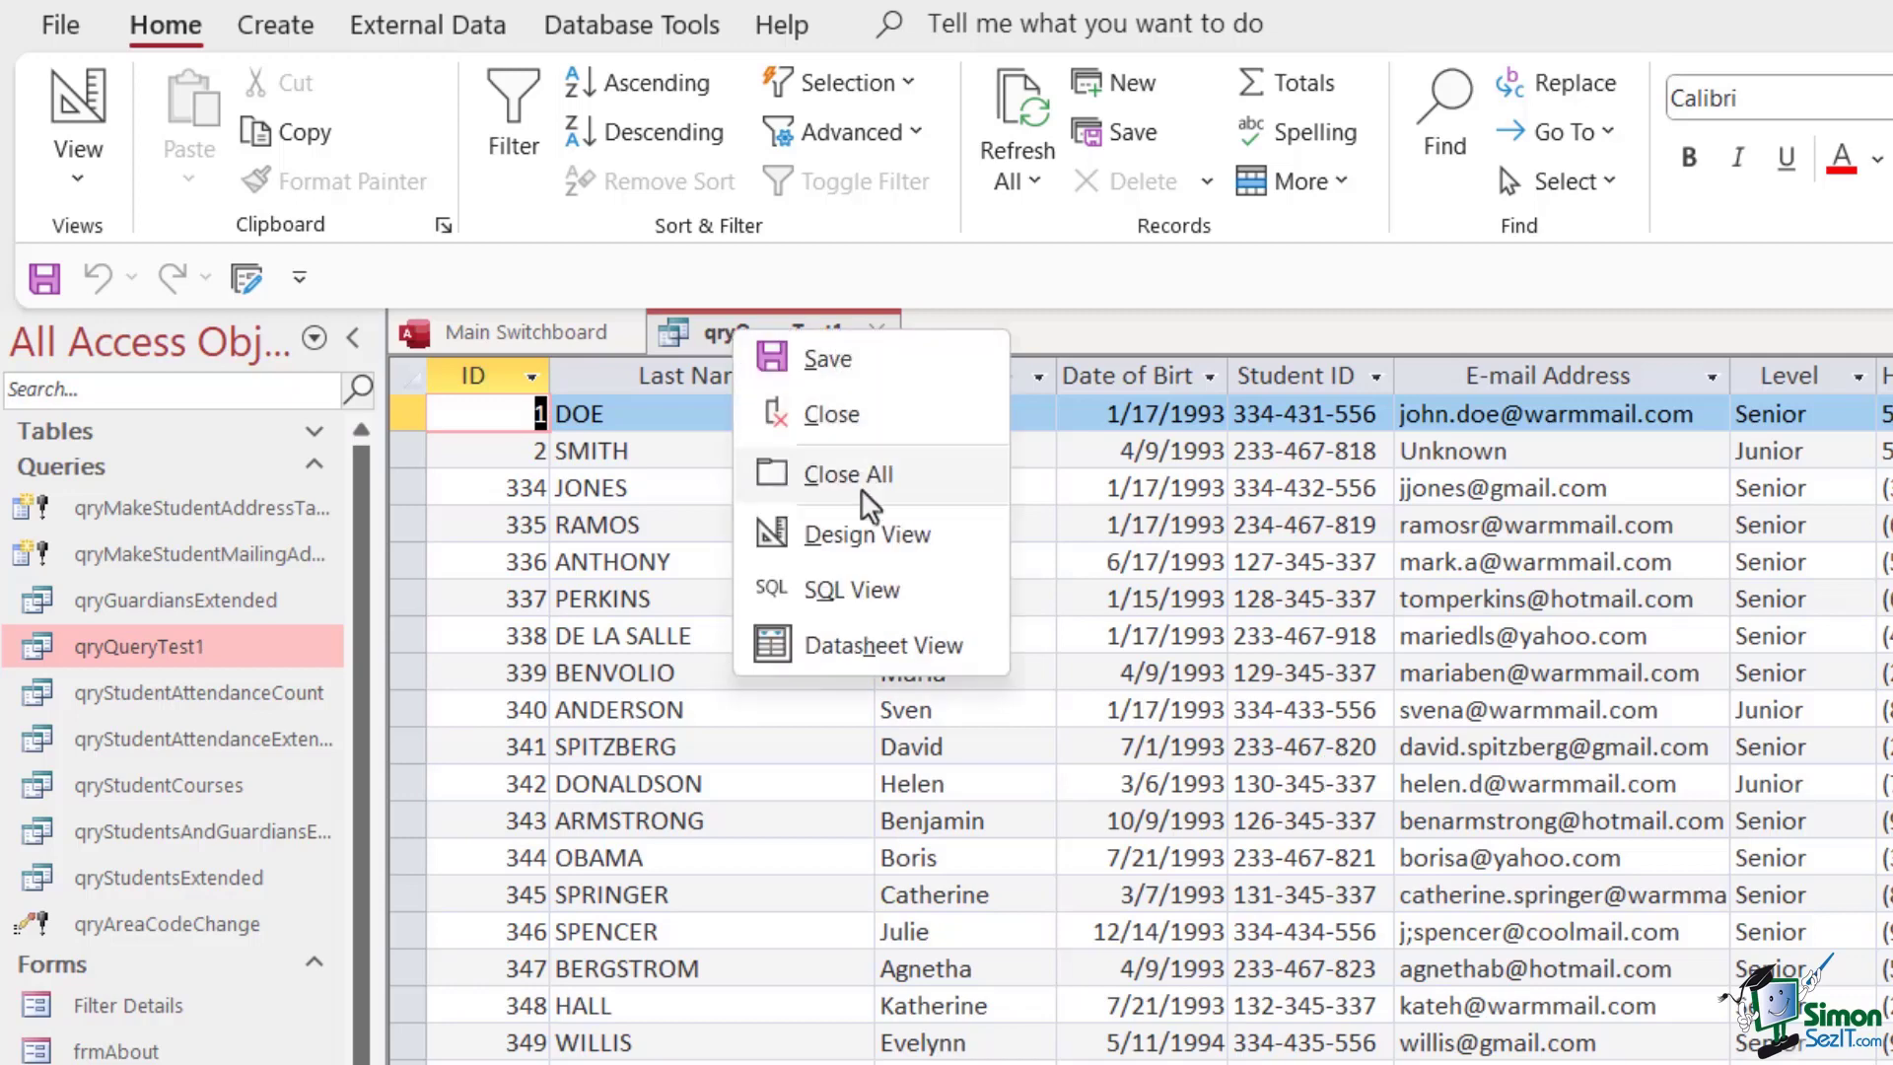
click(862, 589)
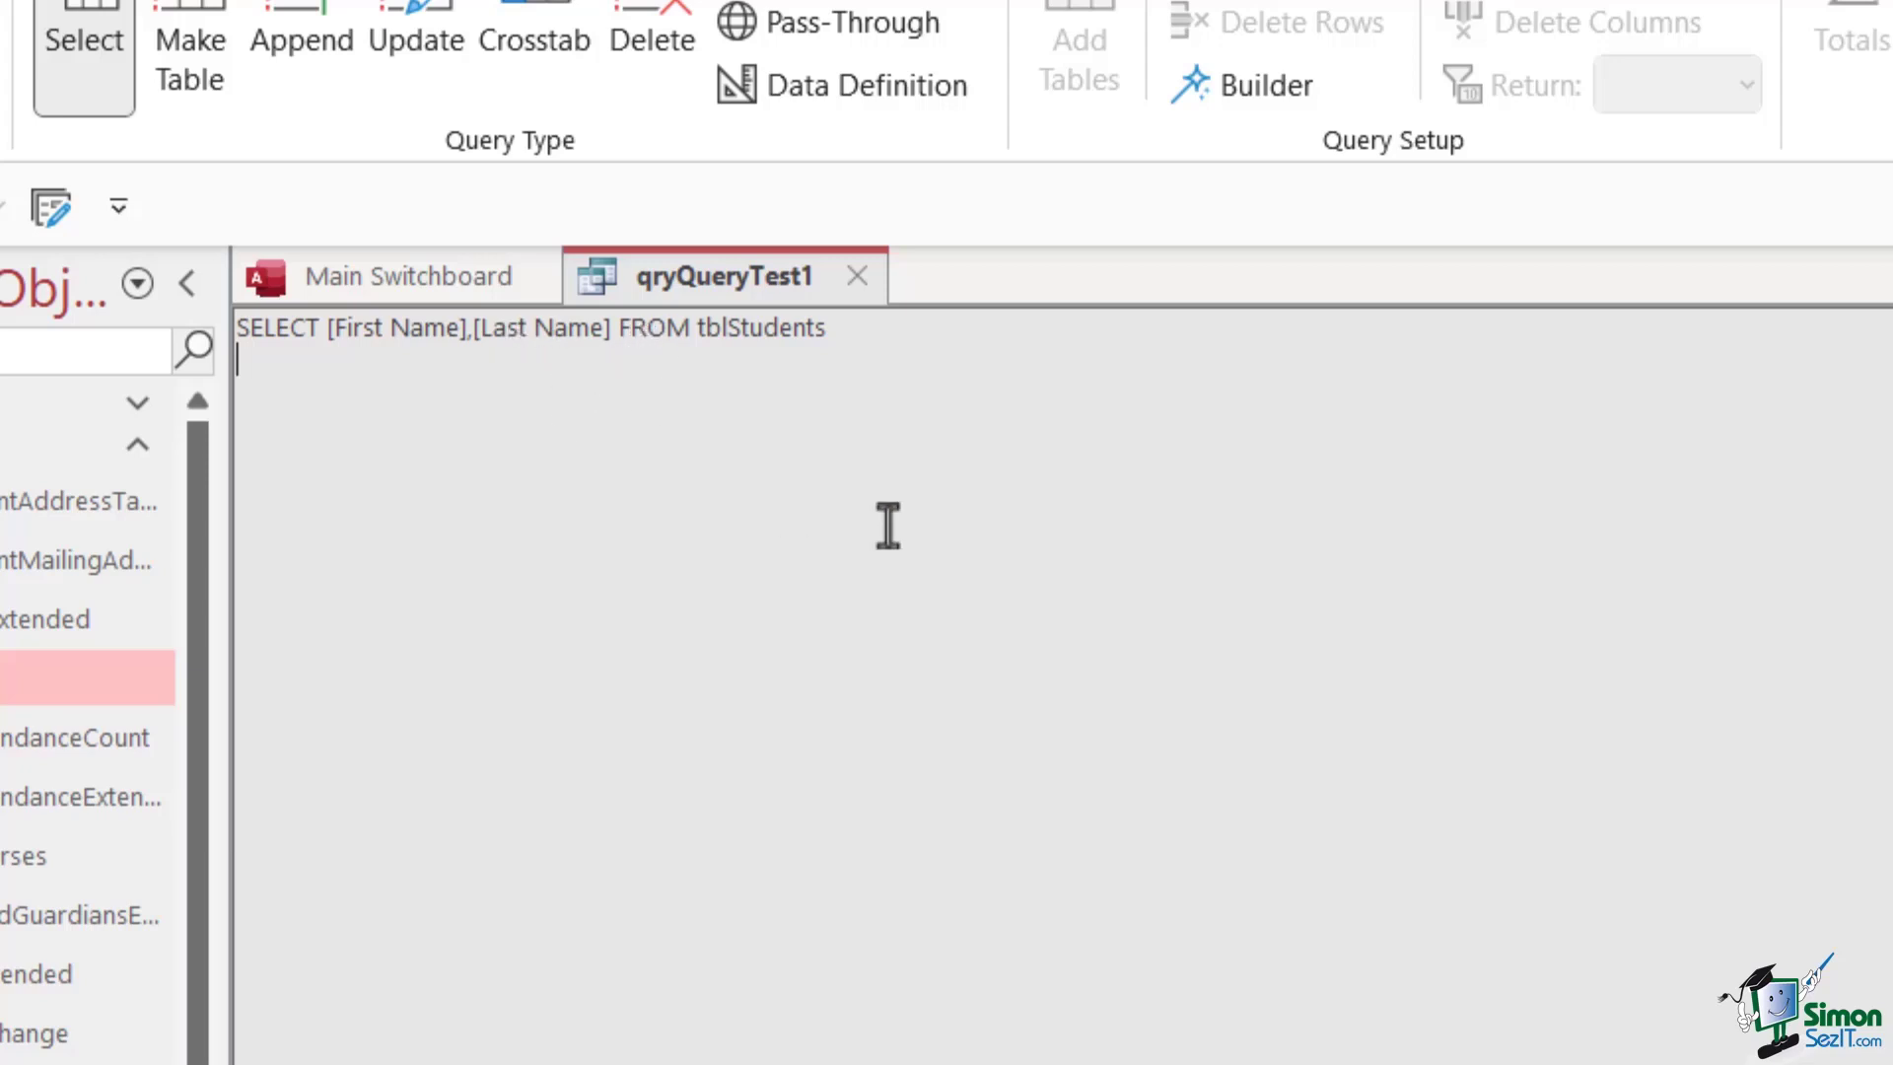
click(93, 138)
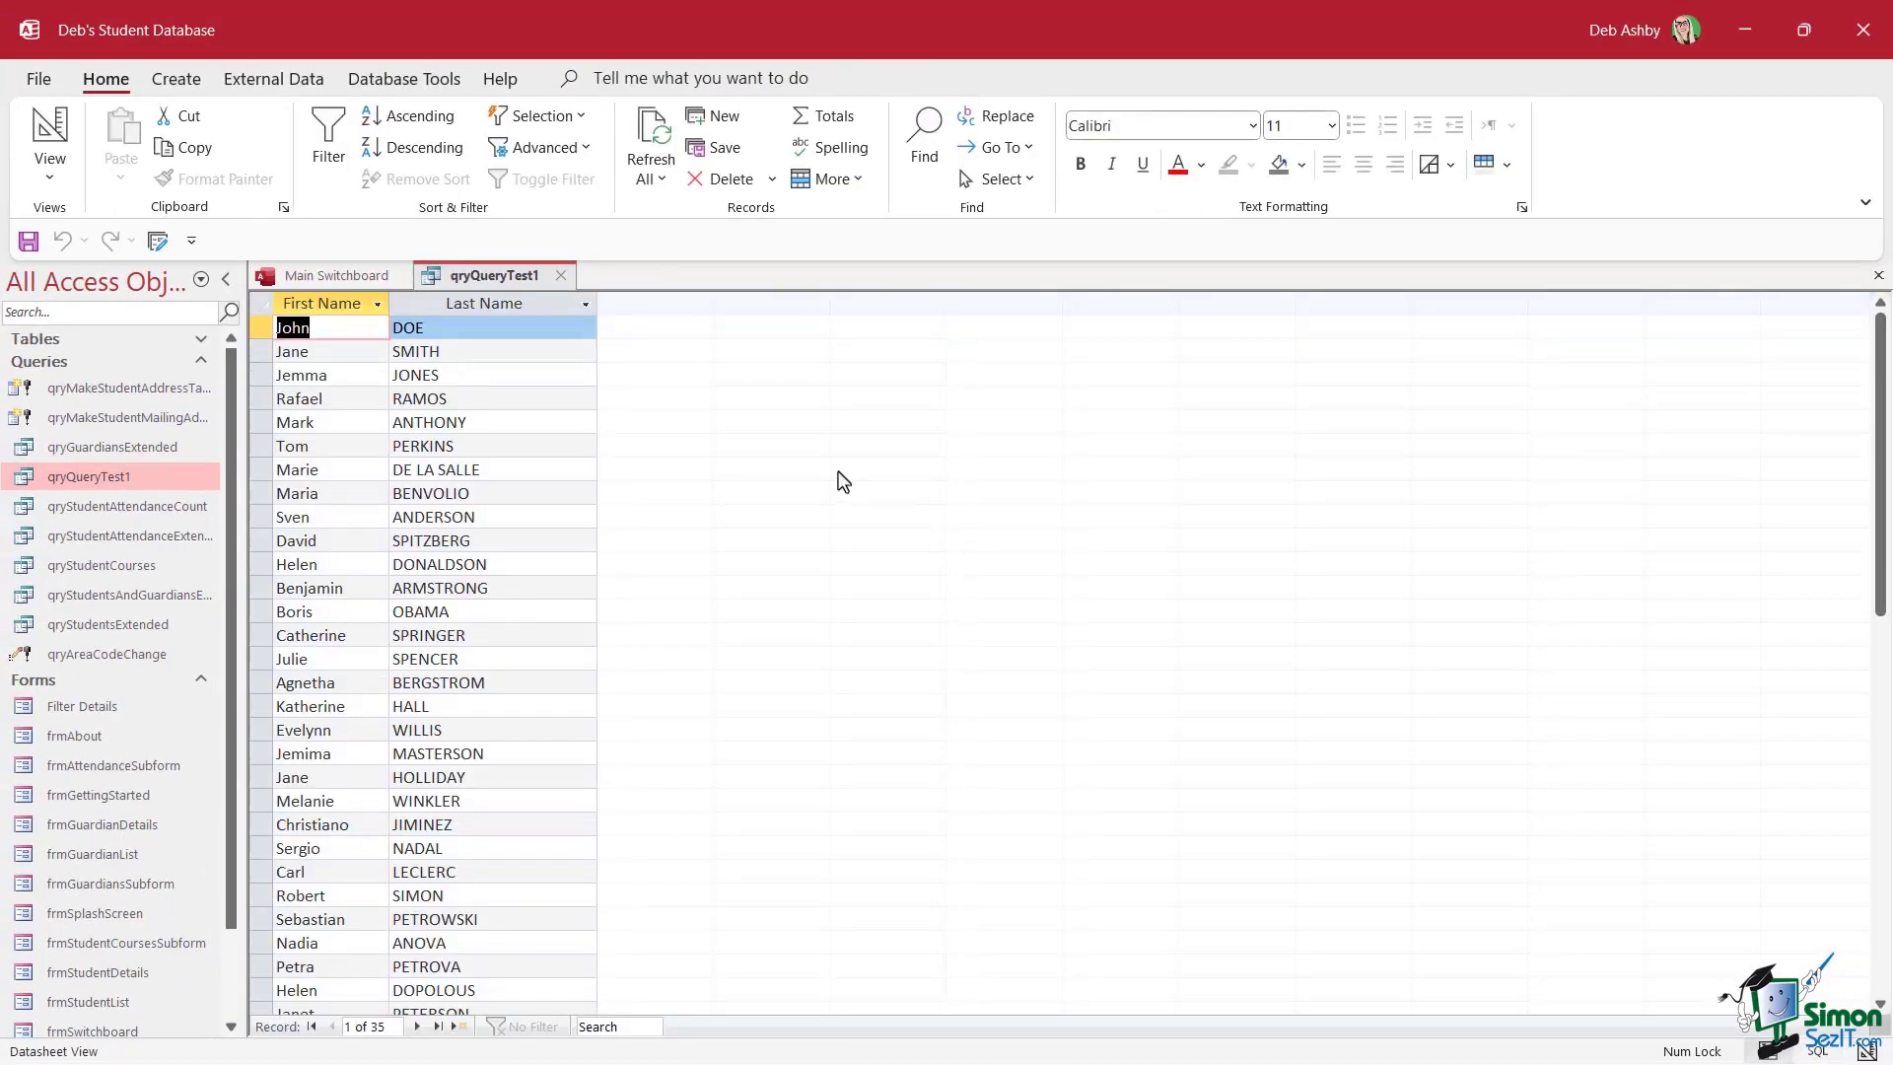
right_click(449, 286)
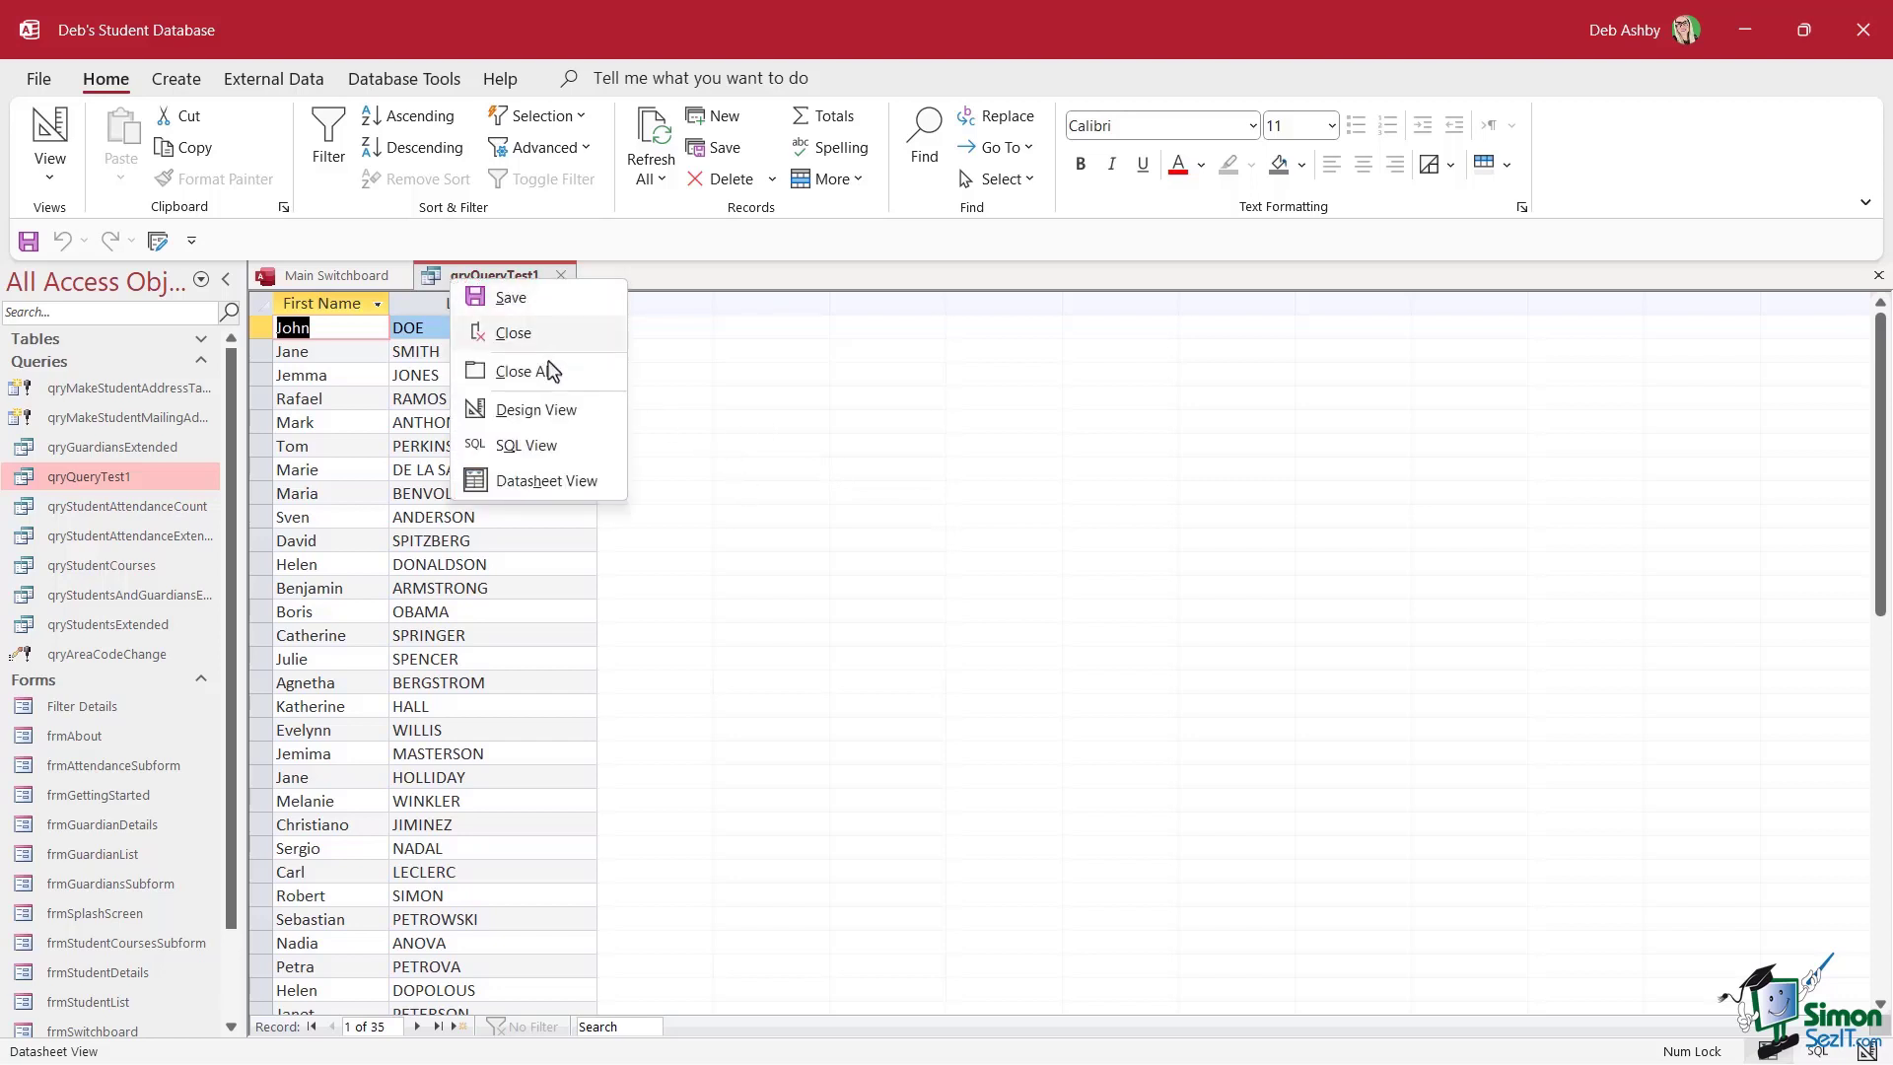
click(528, 446)
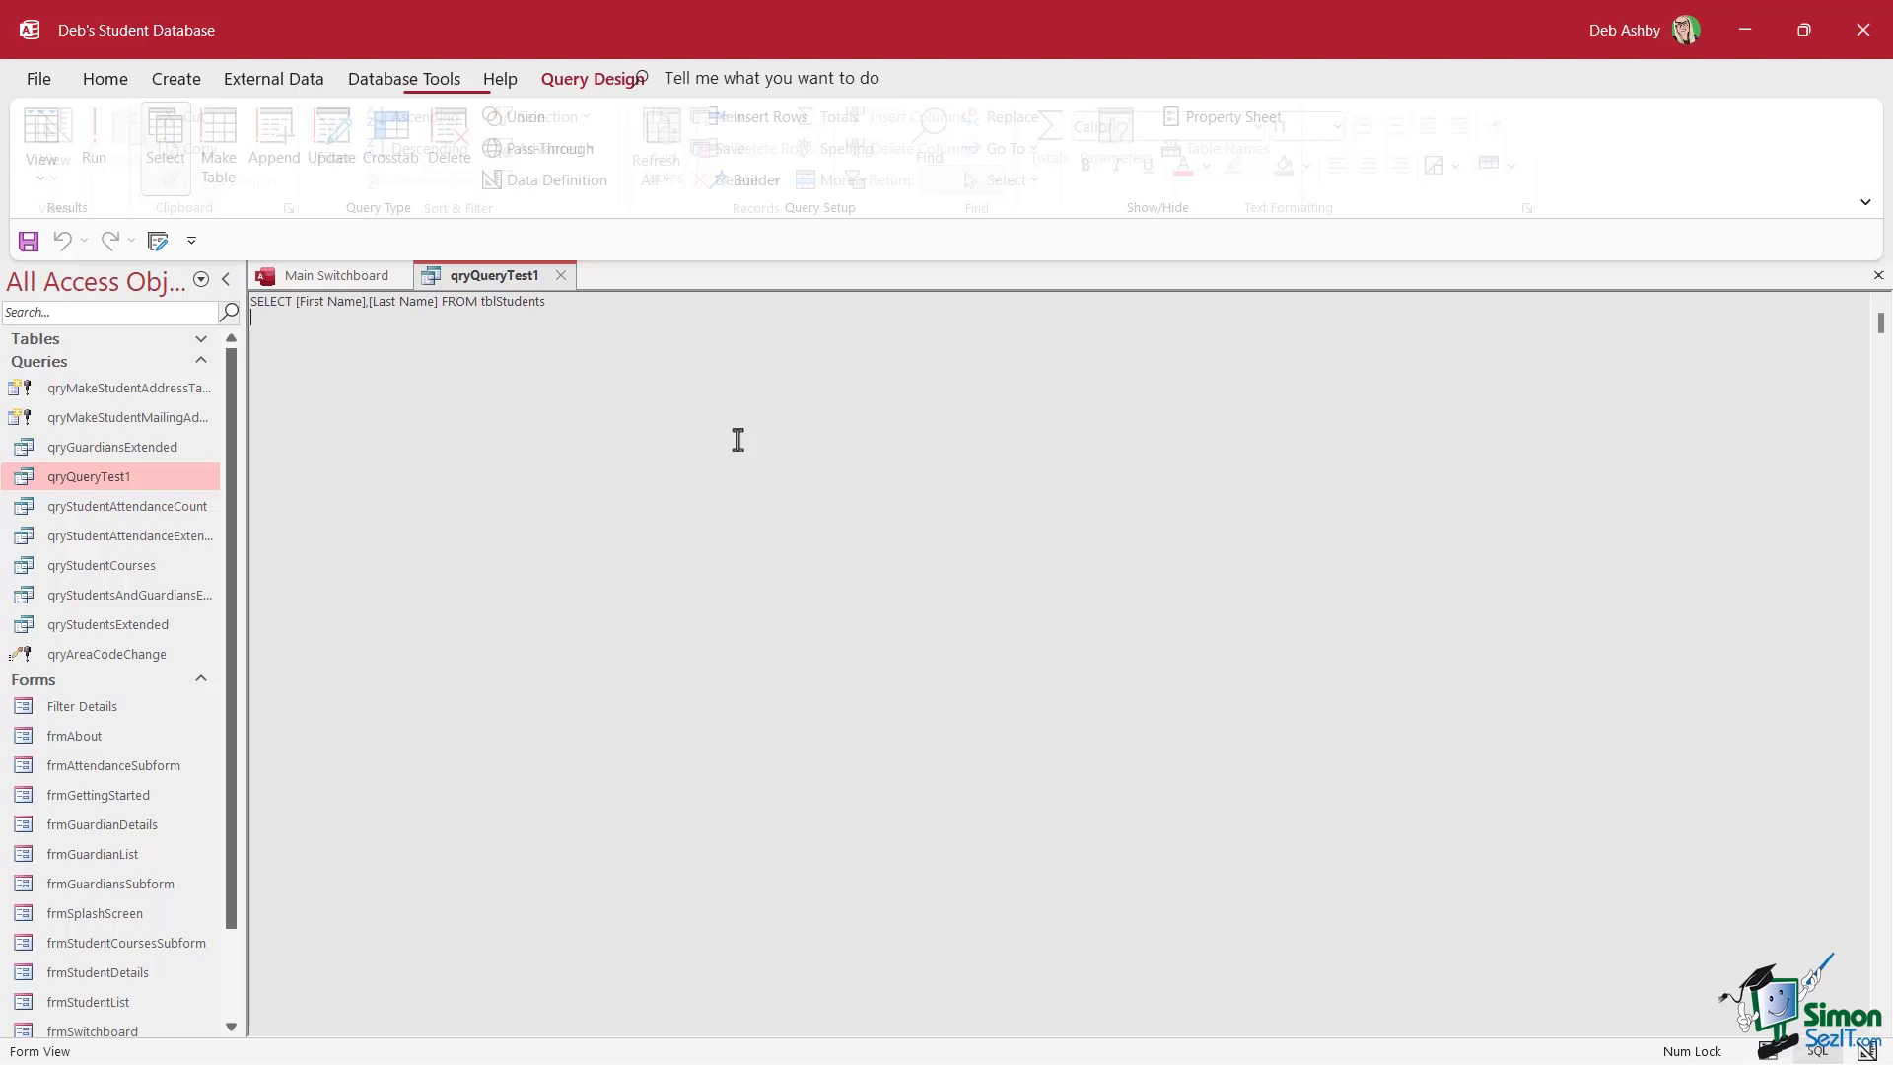
- Add 'as First' and 'as Last' aliases to the two name columns and run the query
click(370, 302)
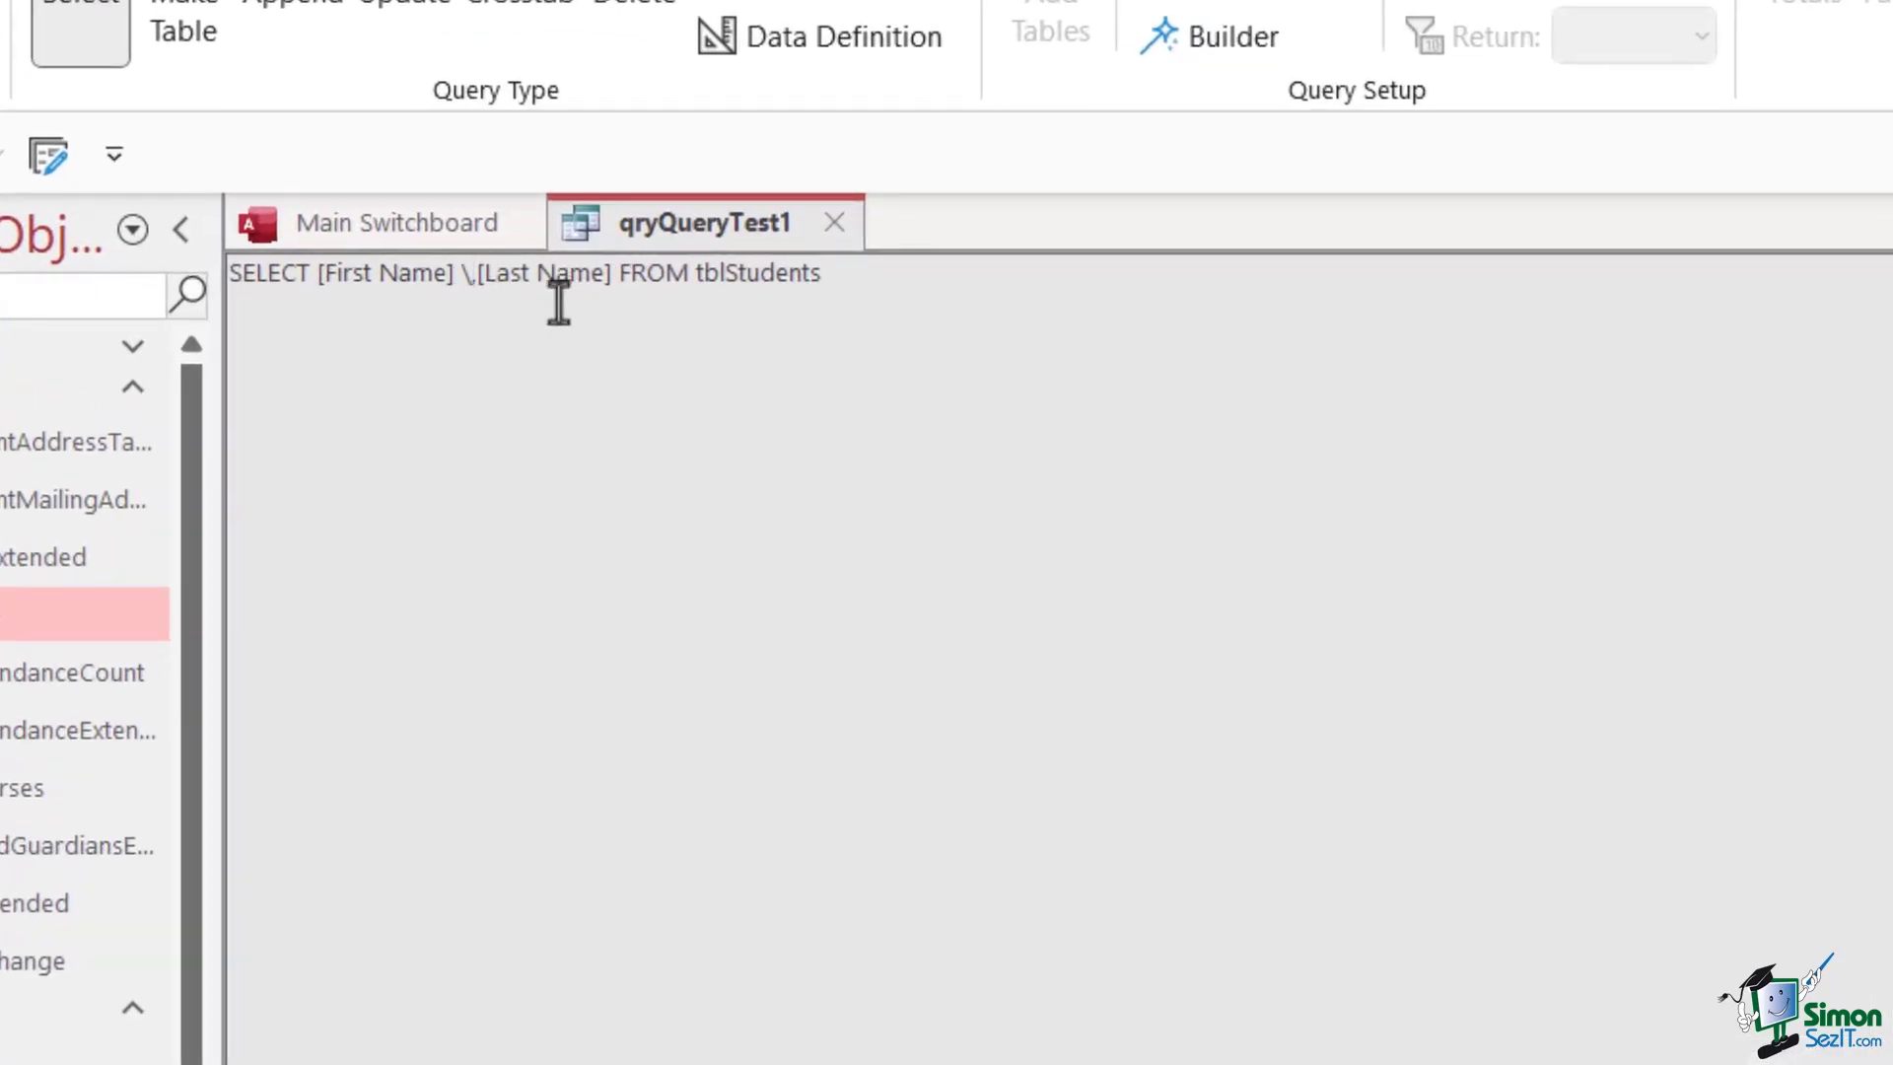
text(as )
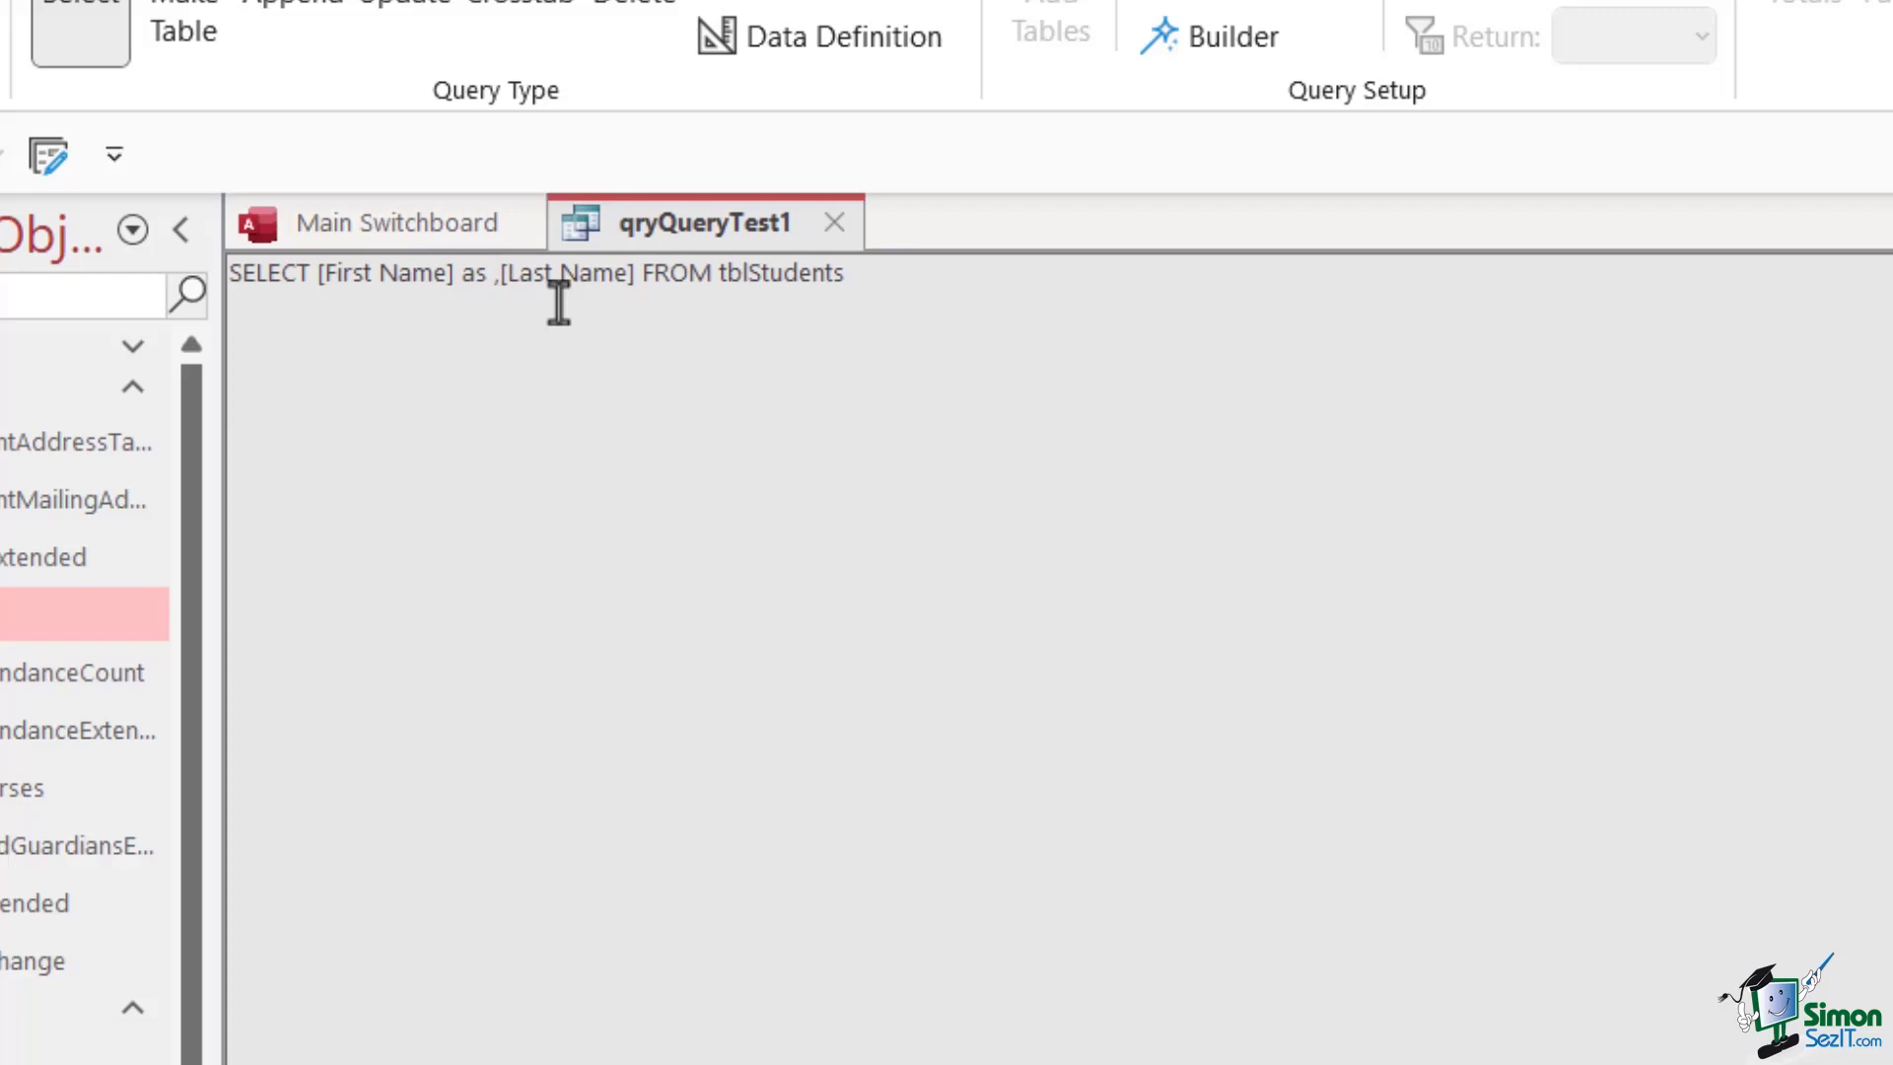
text(First)
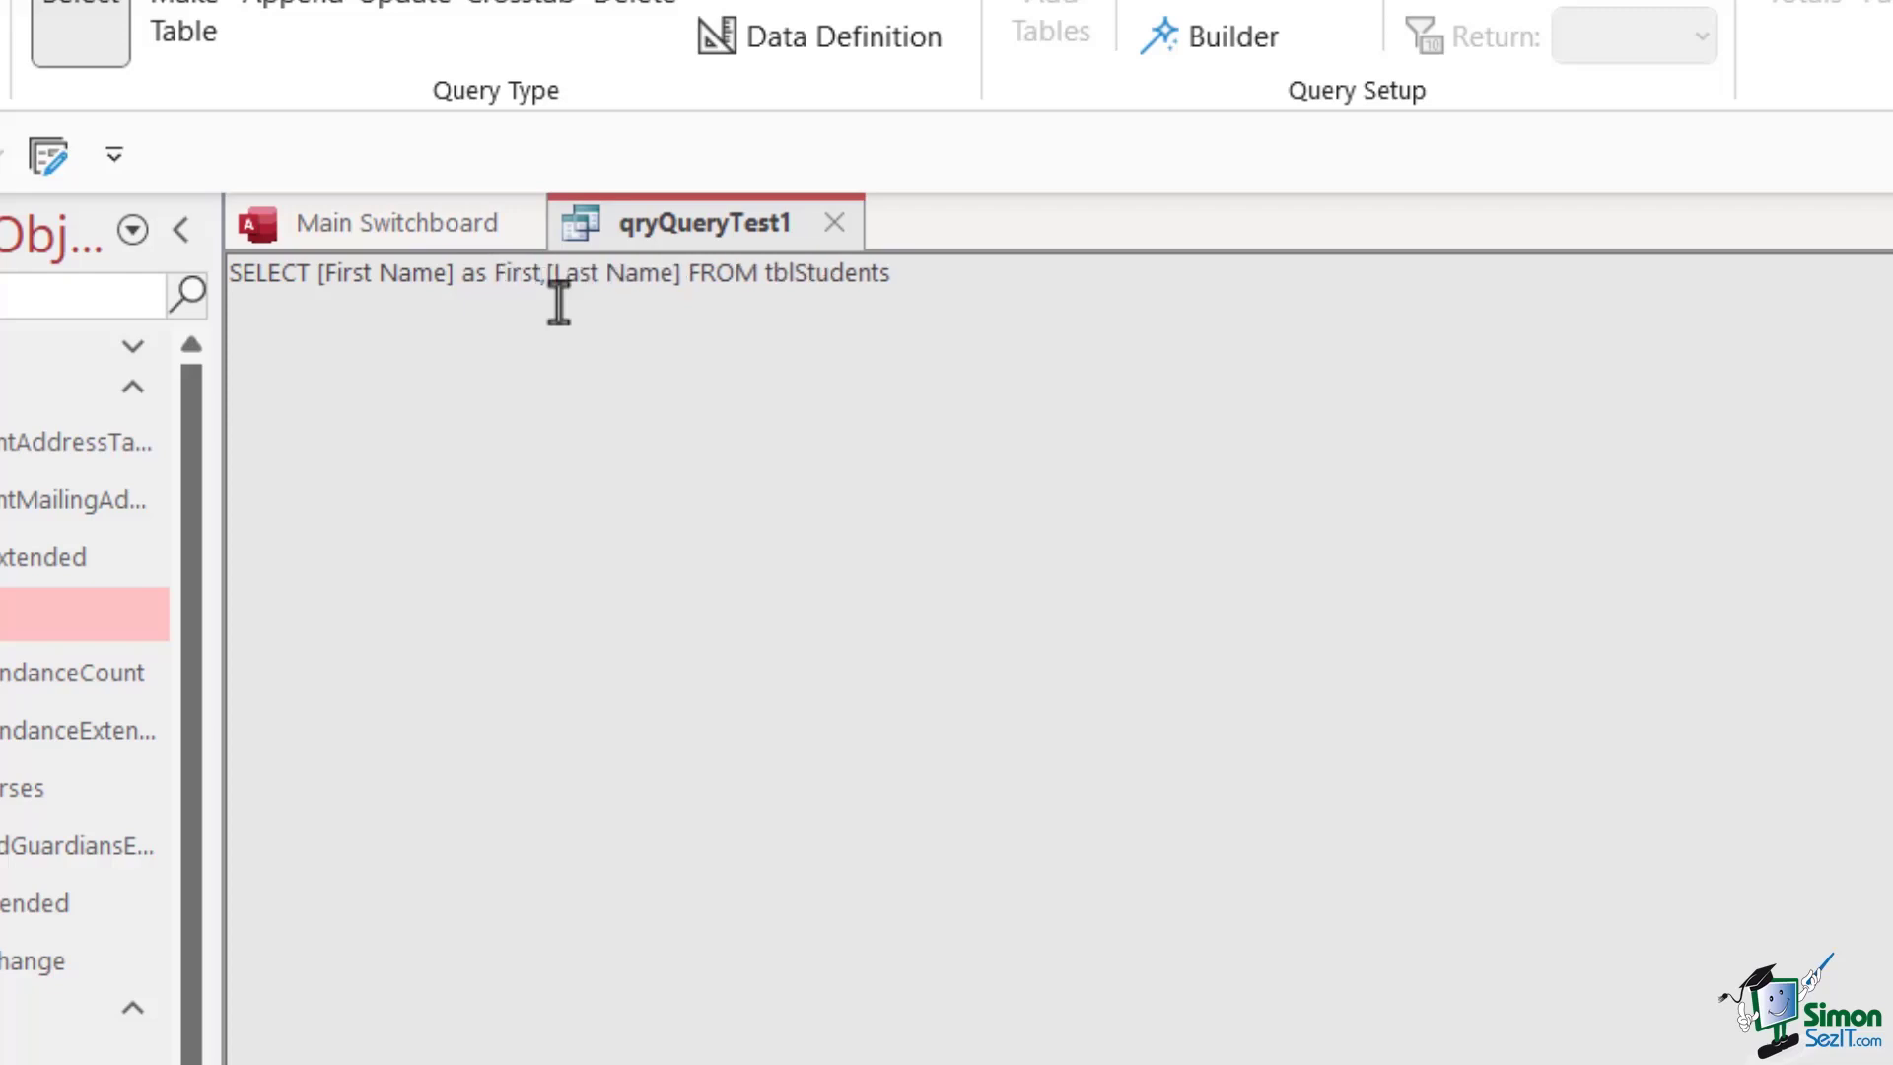
click(680, 273)
text(as )
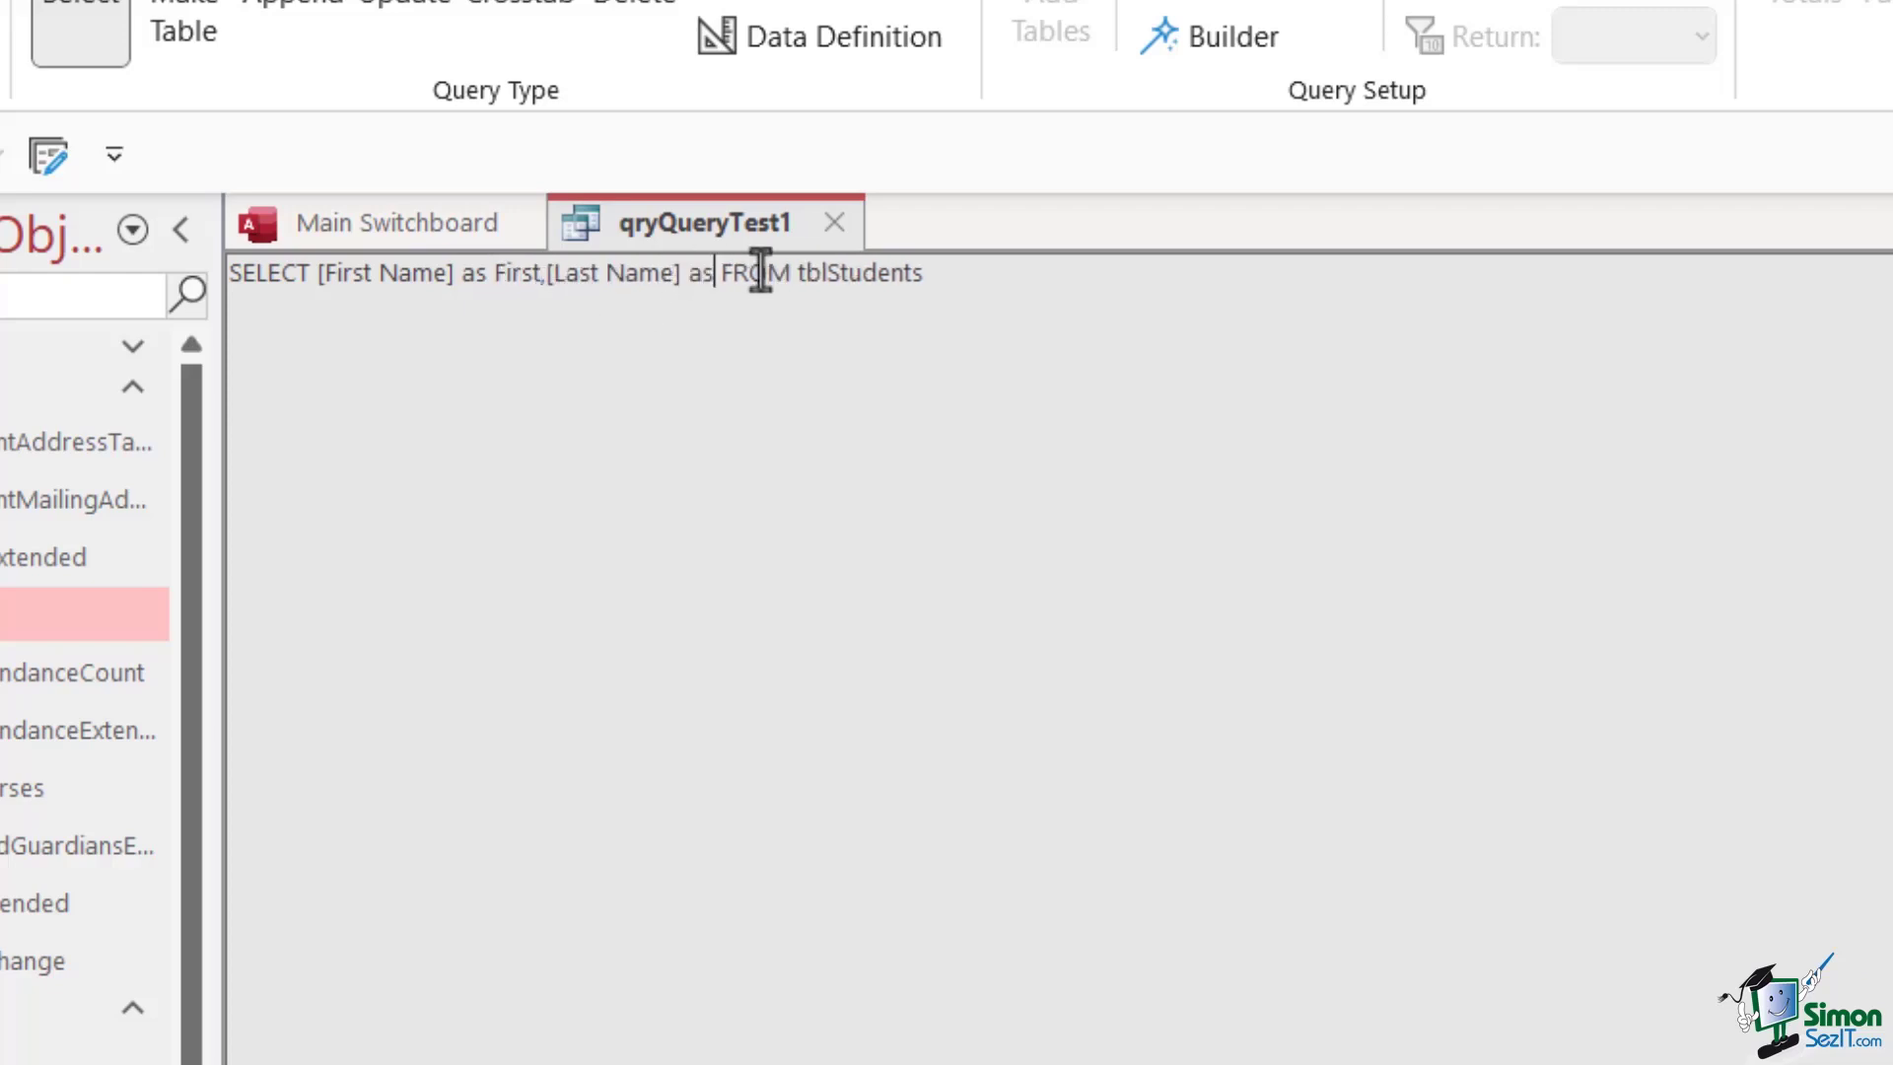
text(Las )
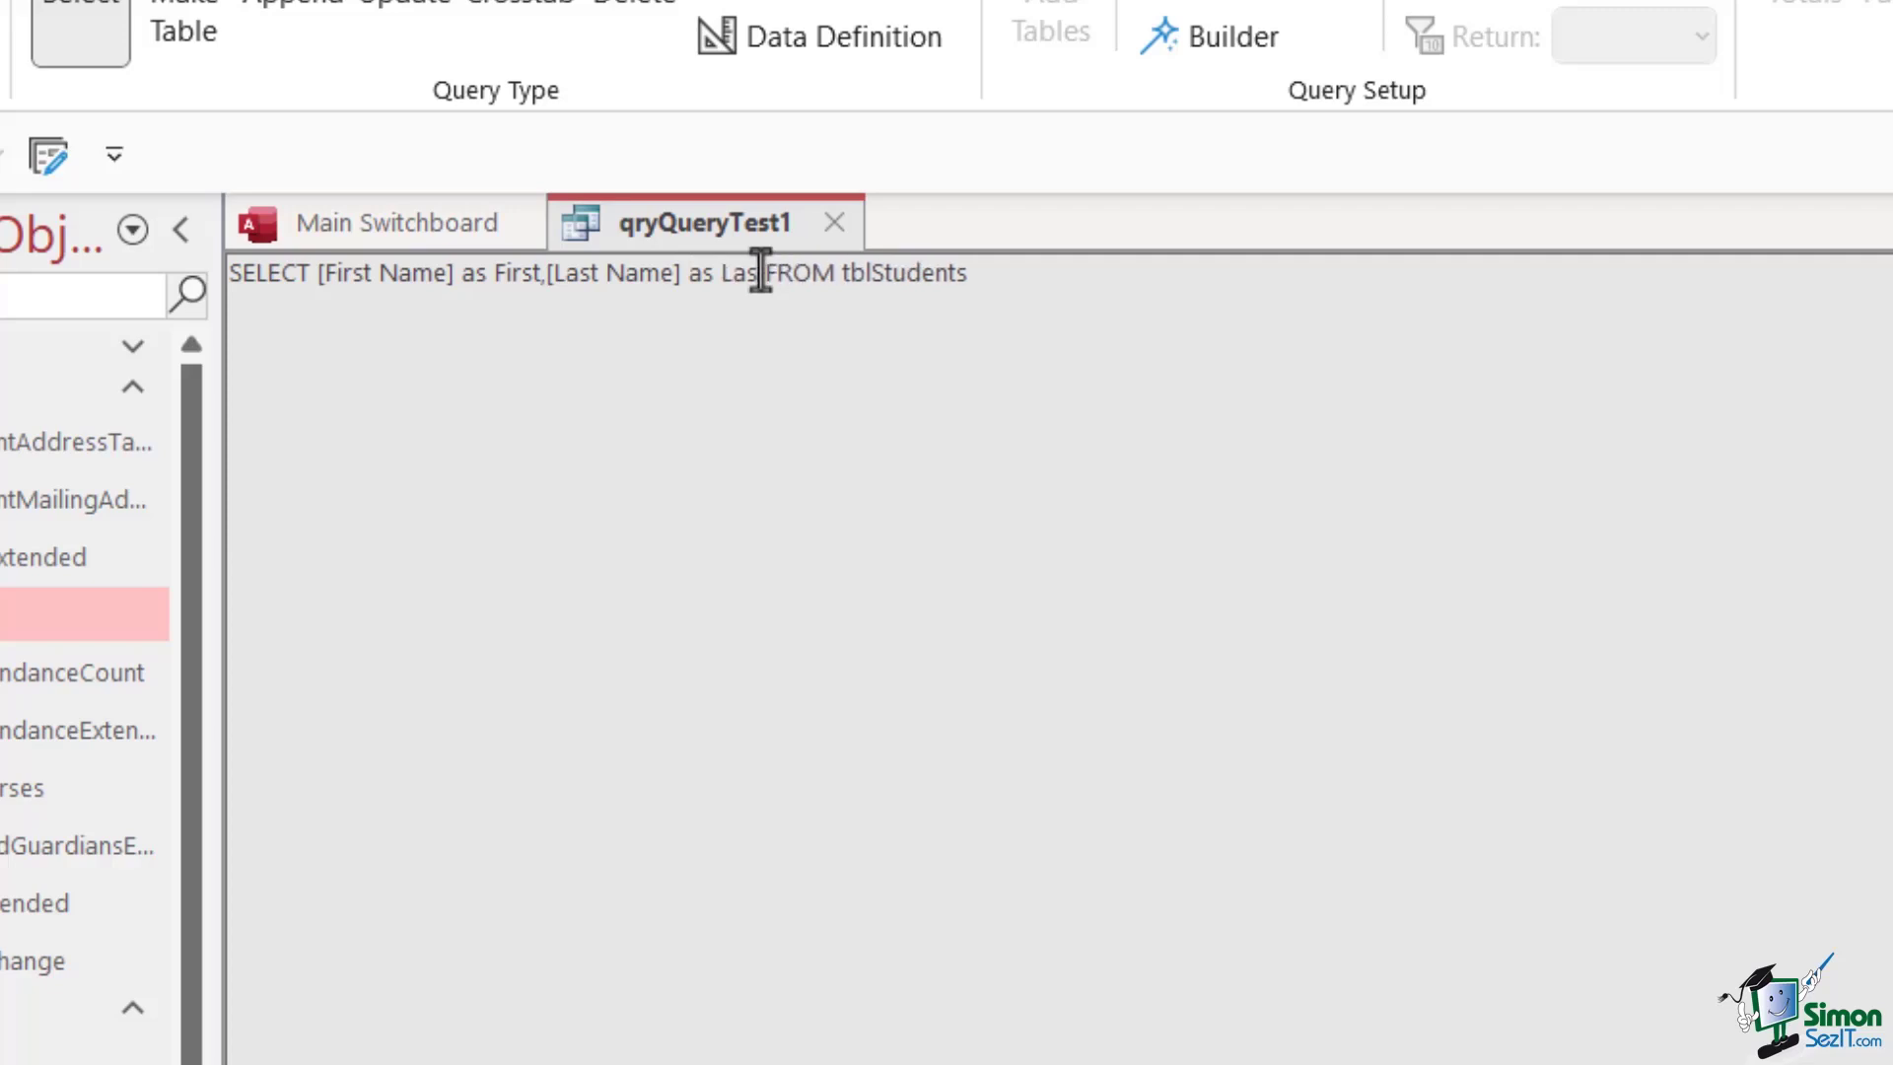
text(t)
click(1097, 606)
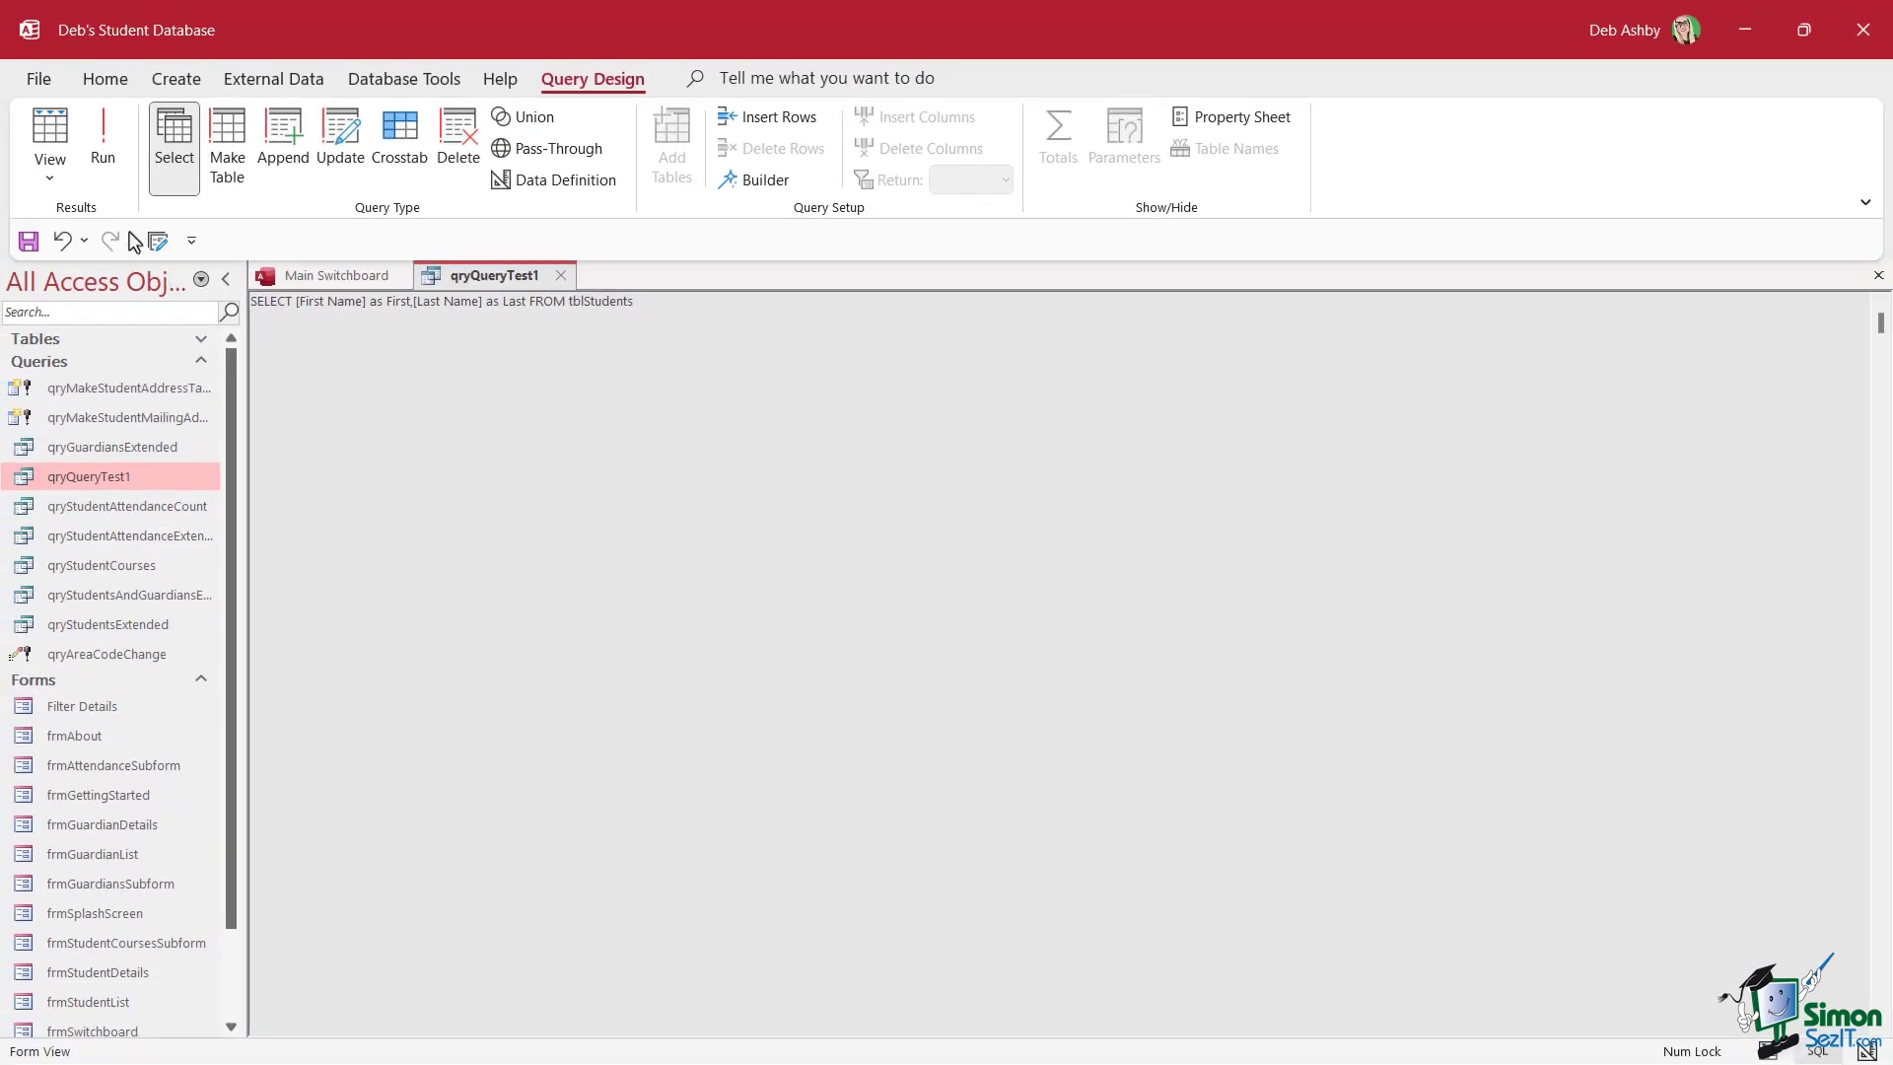
click(102, 157)
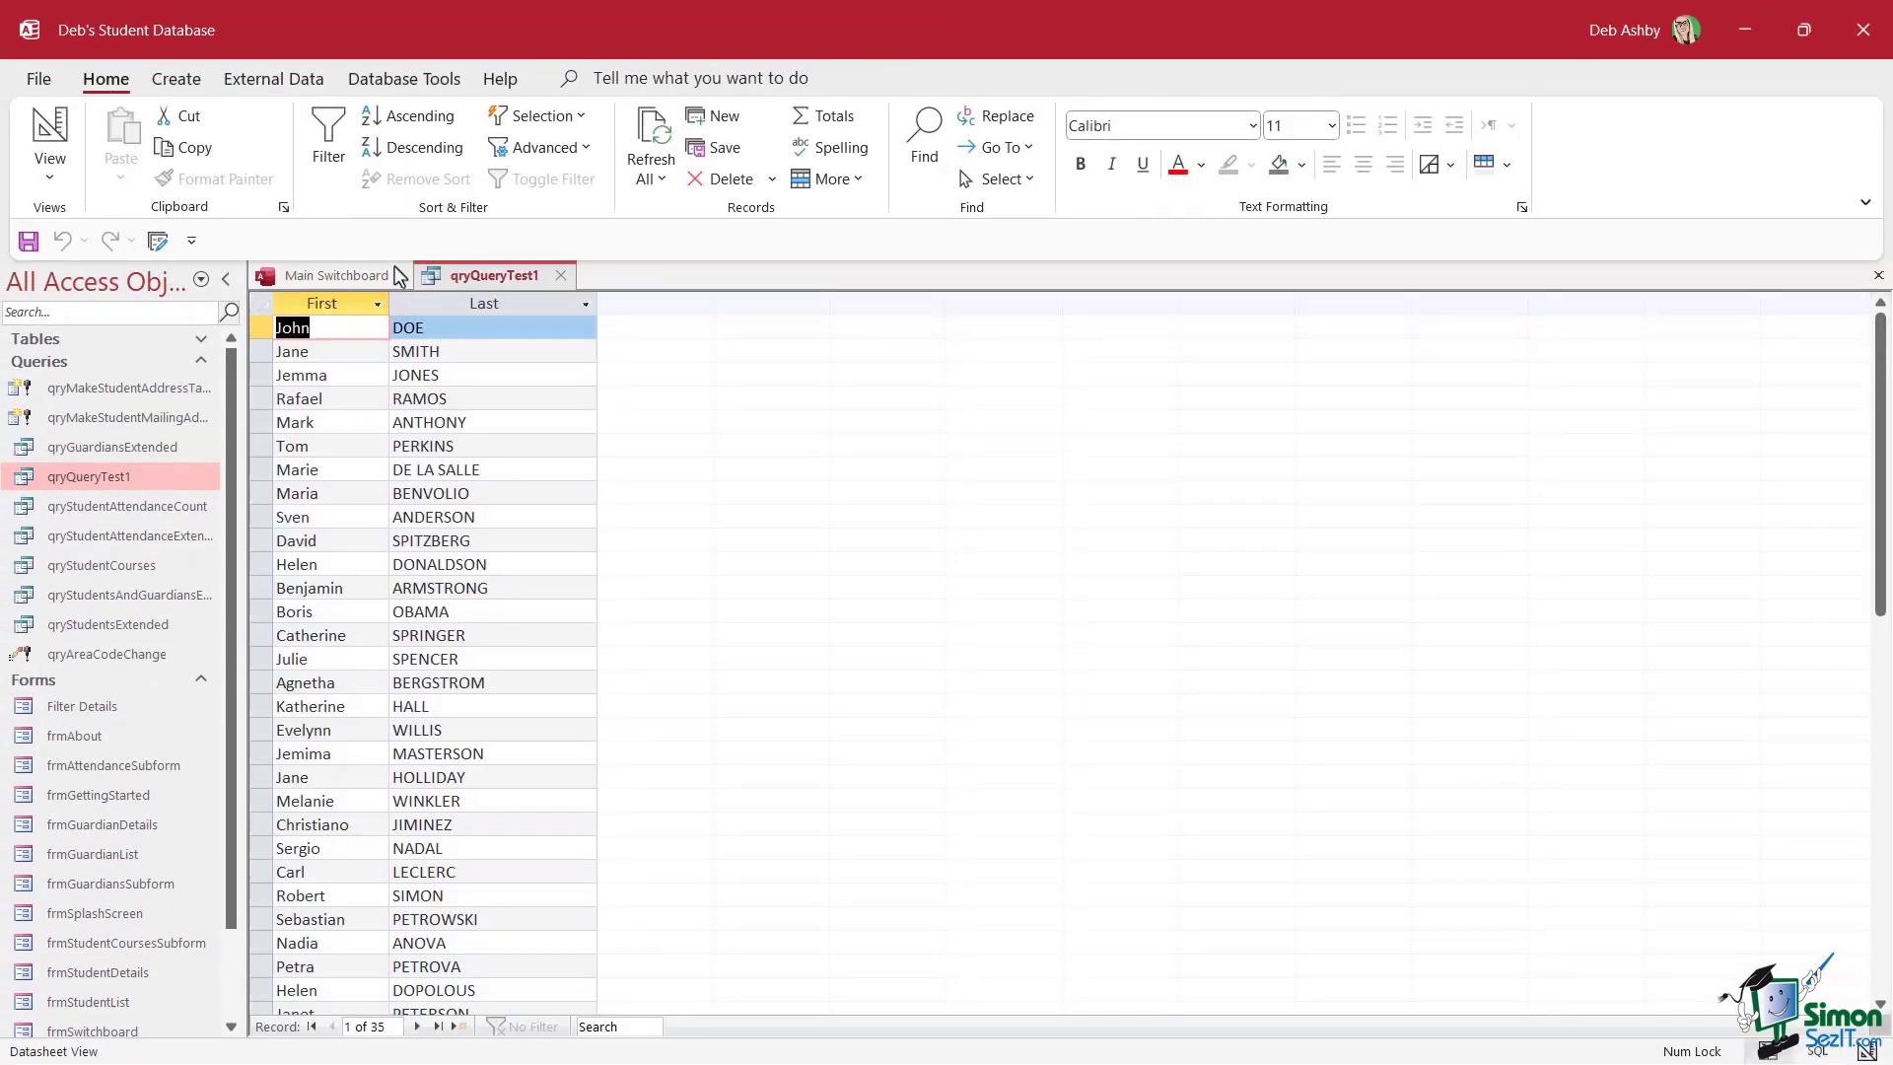
right_click(459, 282)
- Rewrite the SELECT as [First Name]&" "&[Last Name] as [Full Name] and run it
click(523, 442)
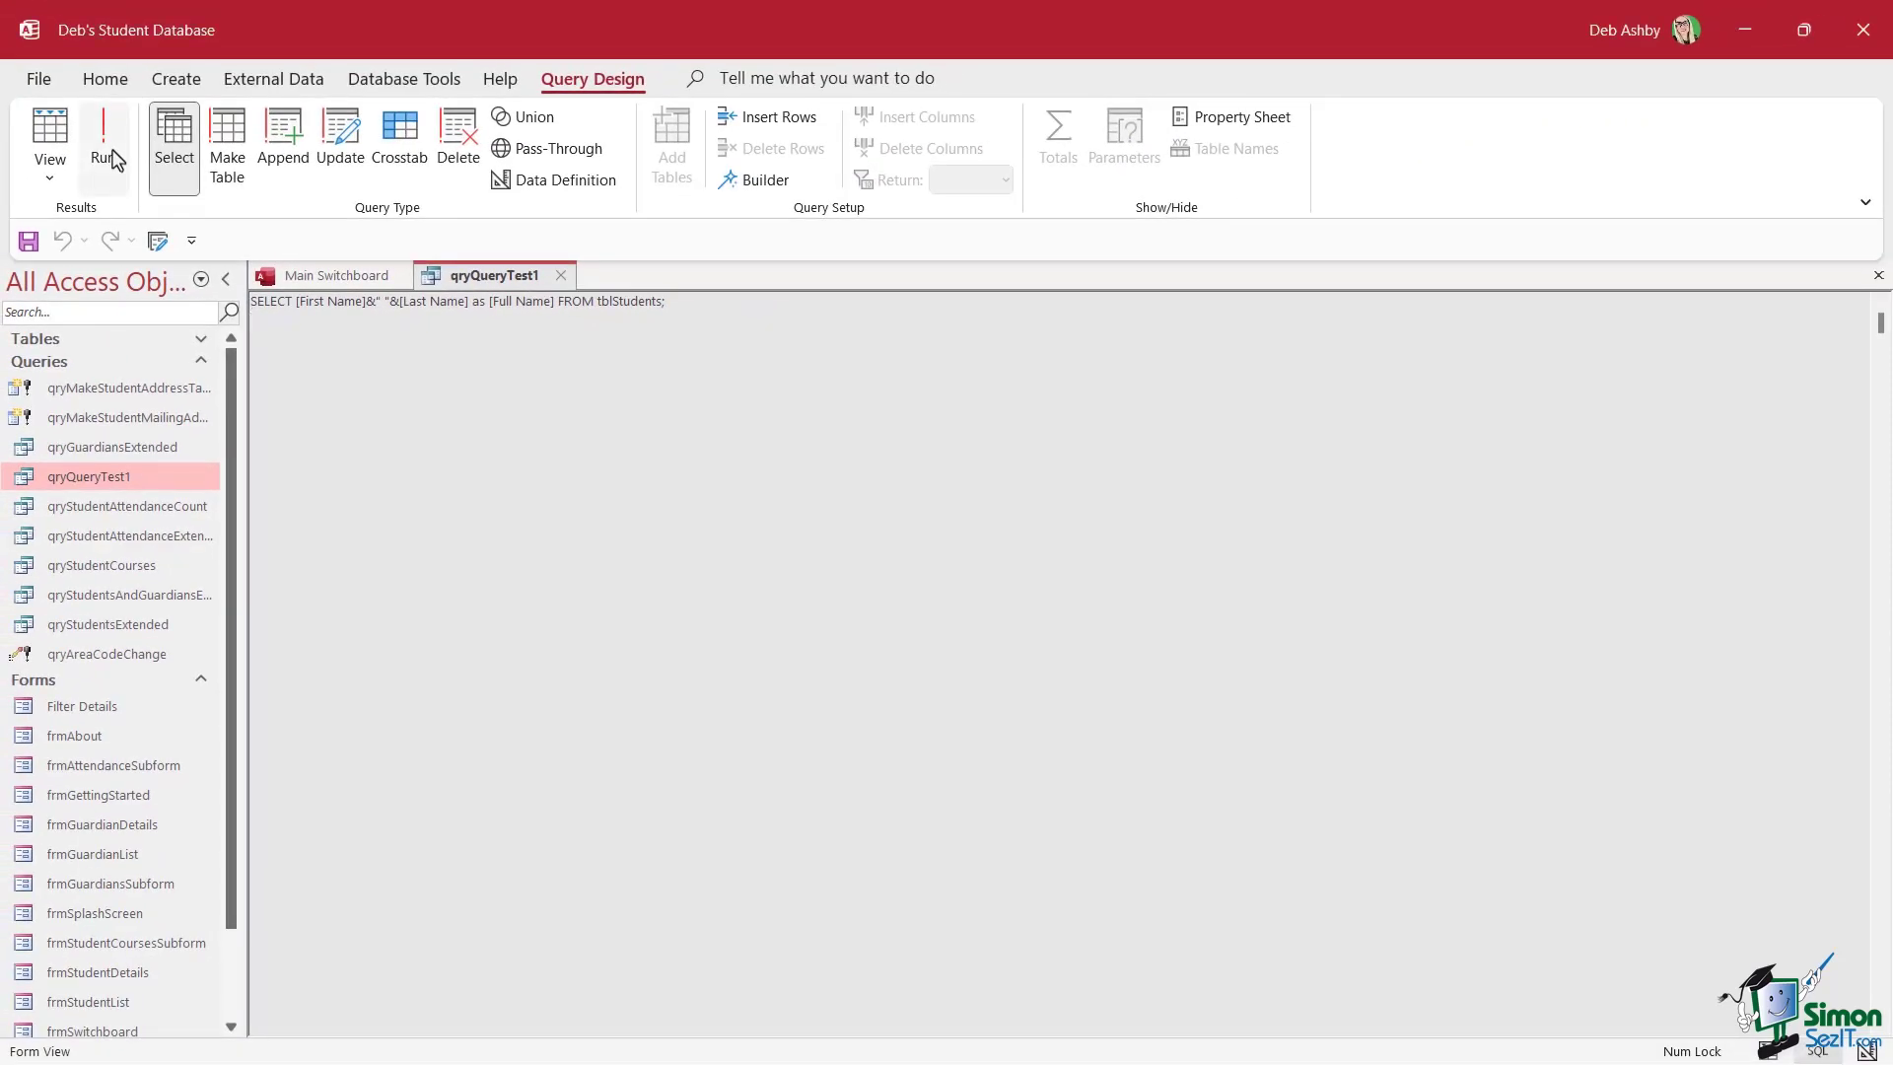
click(106, 148)
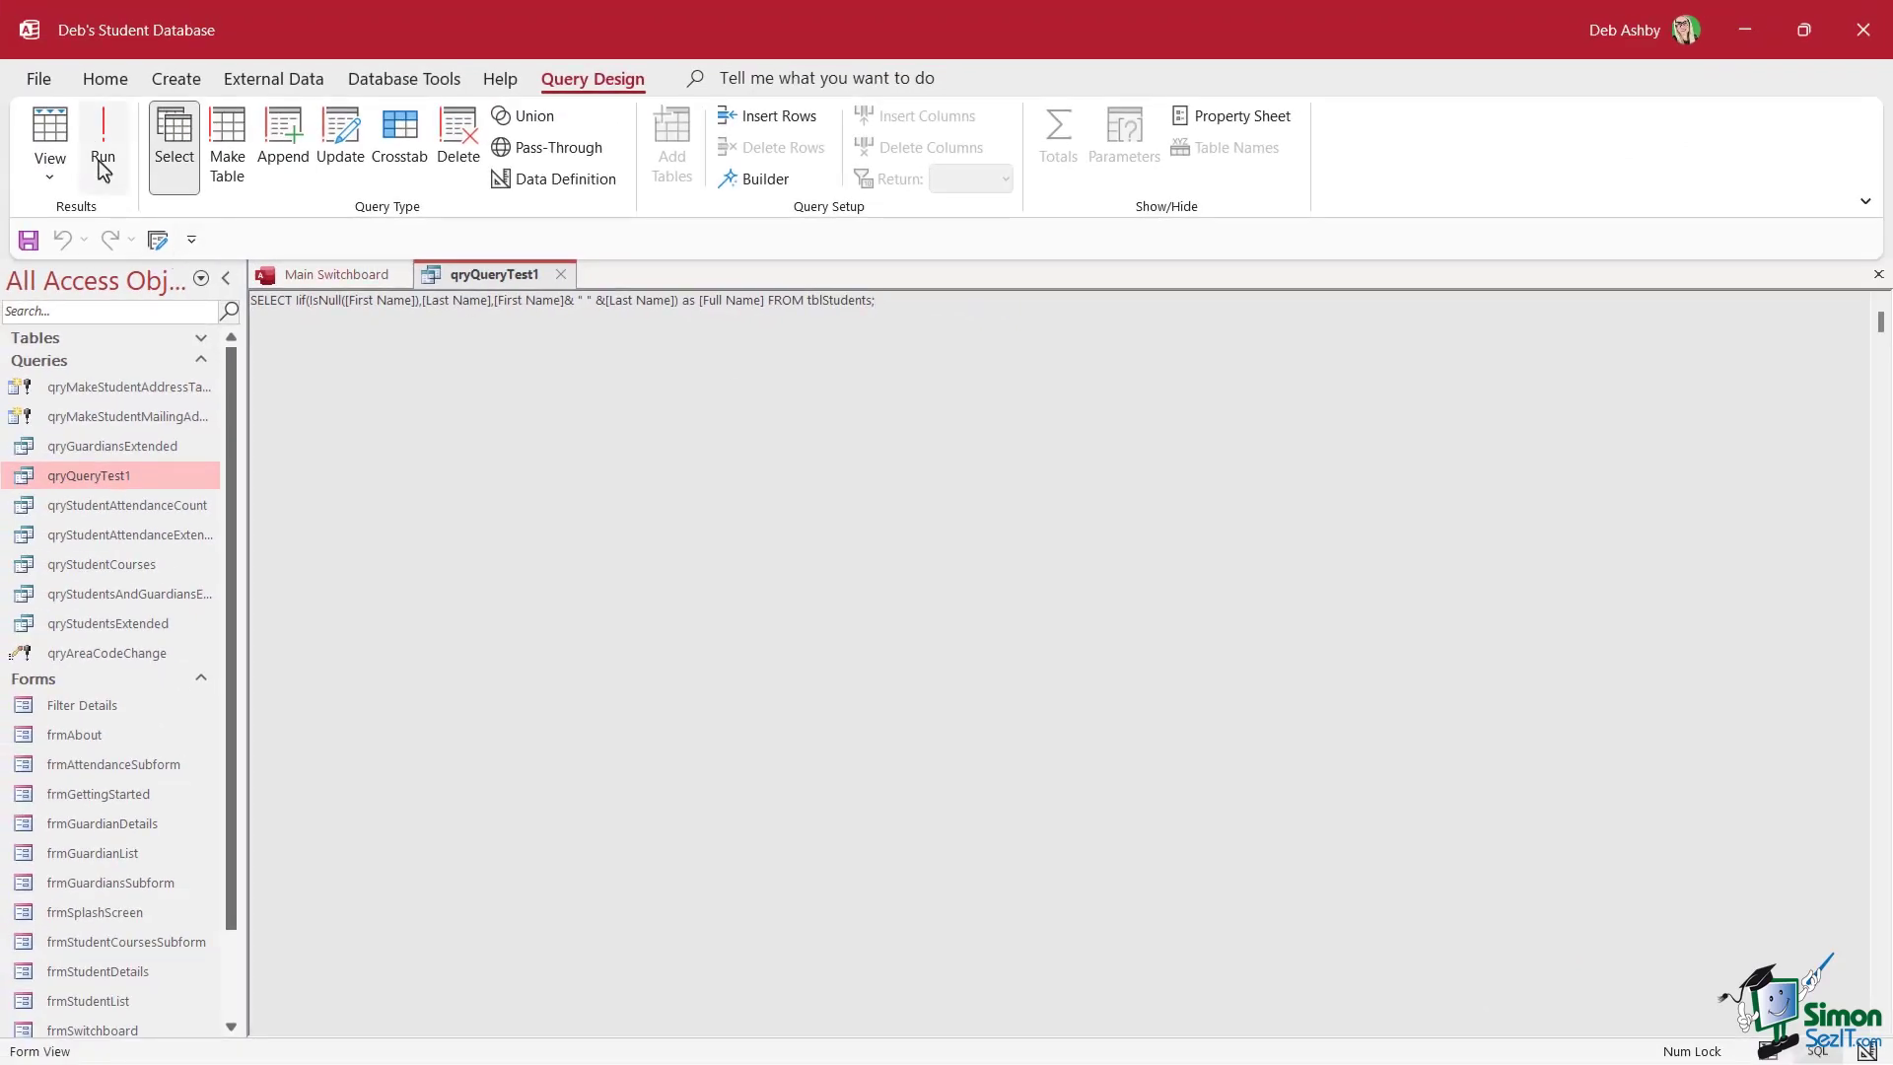
- Run the IsNull-guarded Full Name query and check the 35 student rows it returns
click(100, 158)
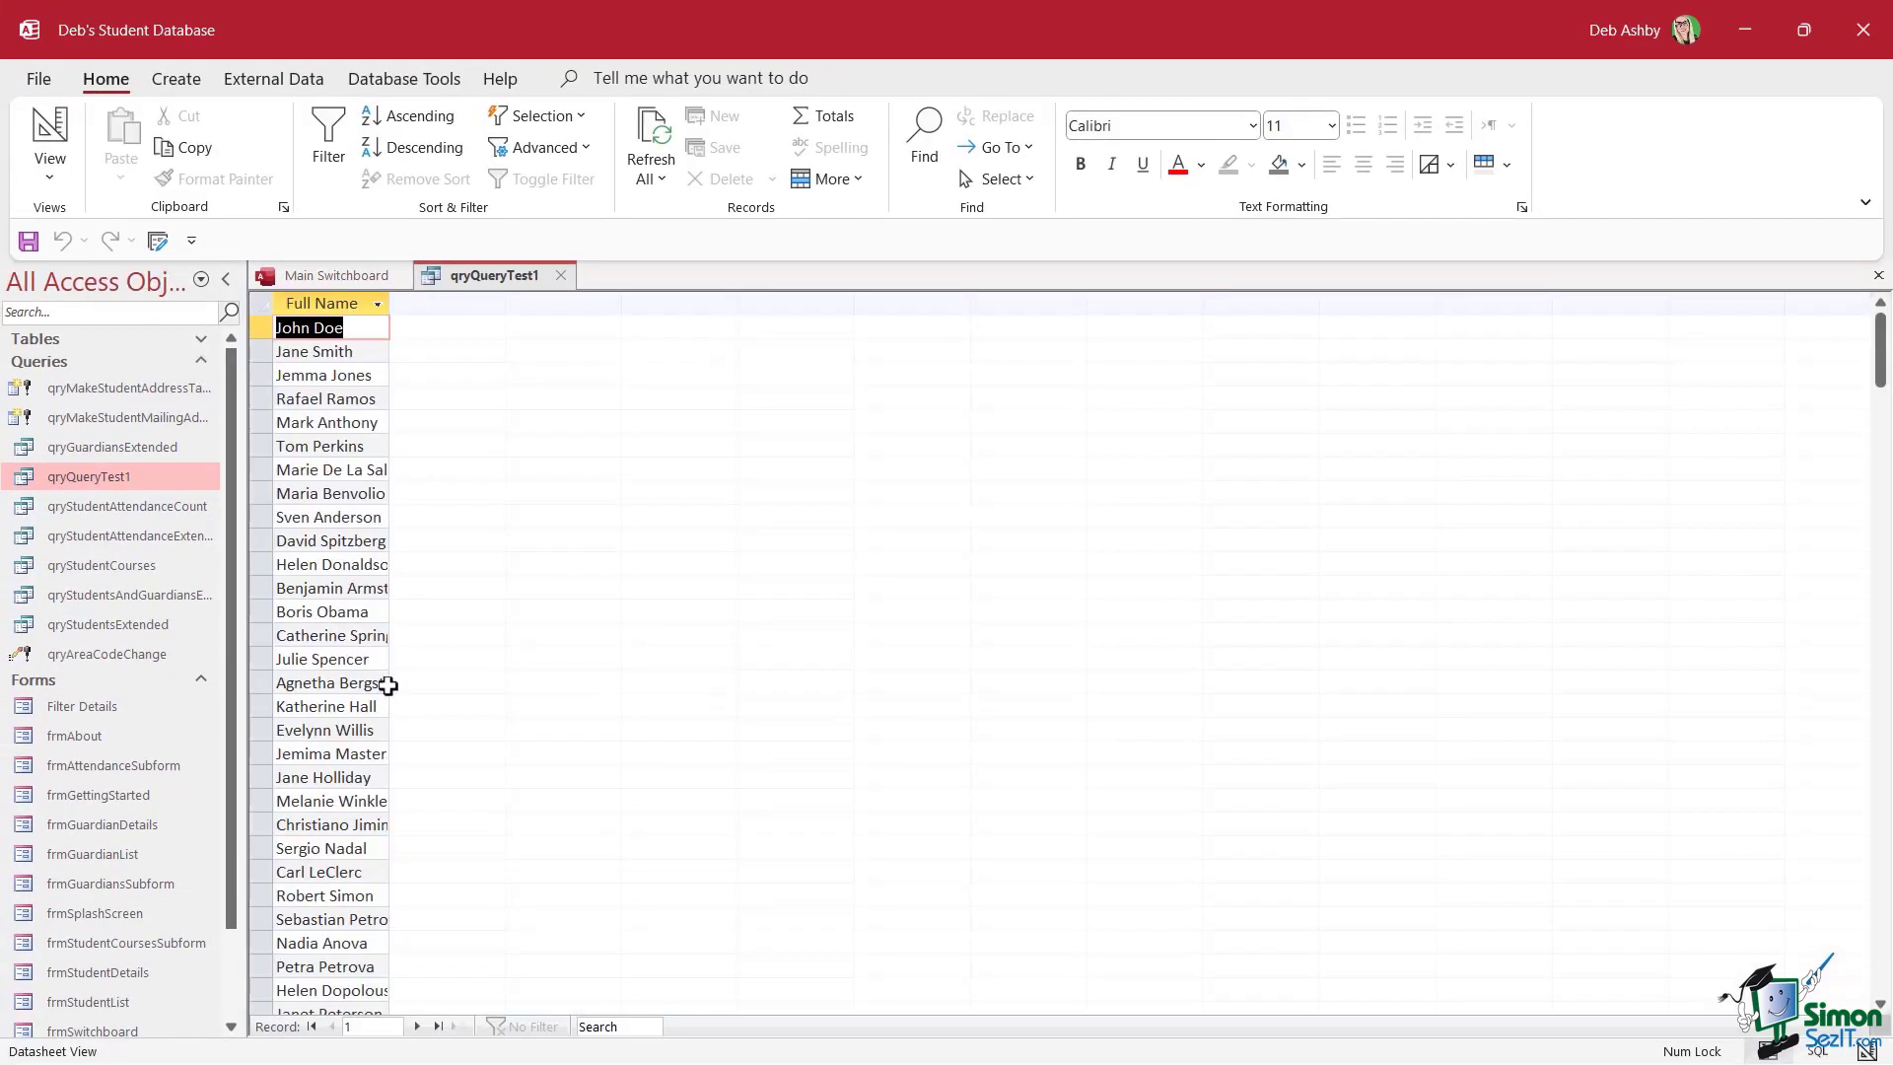
scroll(384, 684, down, 4)
scroll(384, 684, up, 5)
right_click(477, 278)
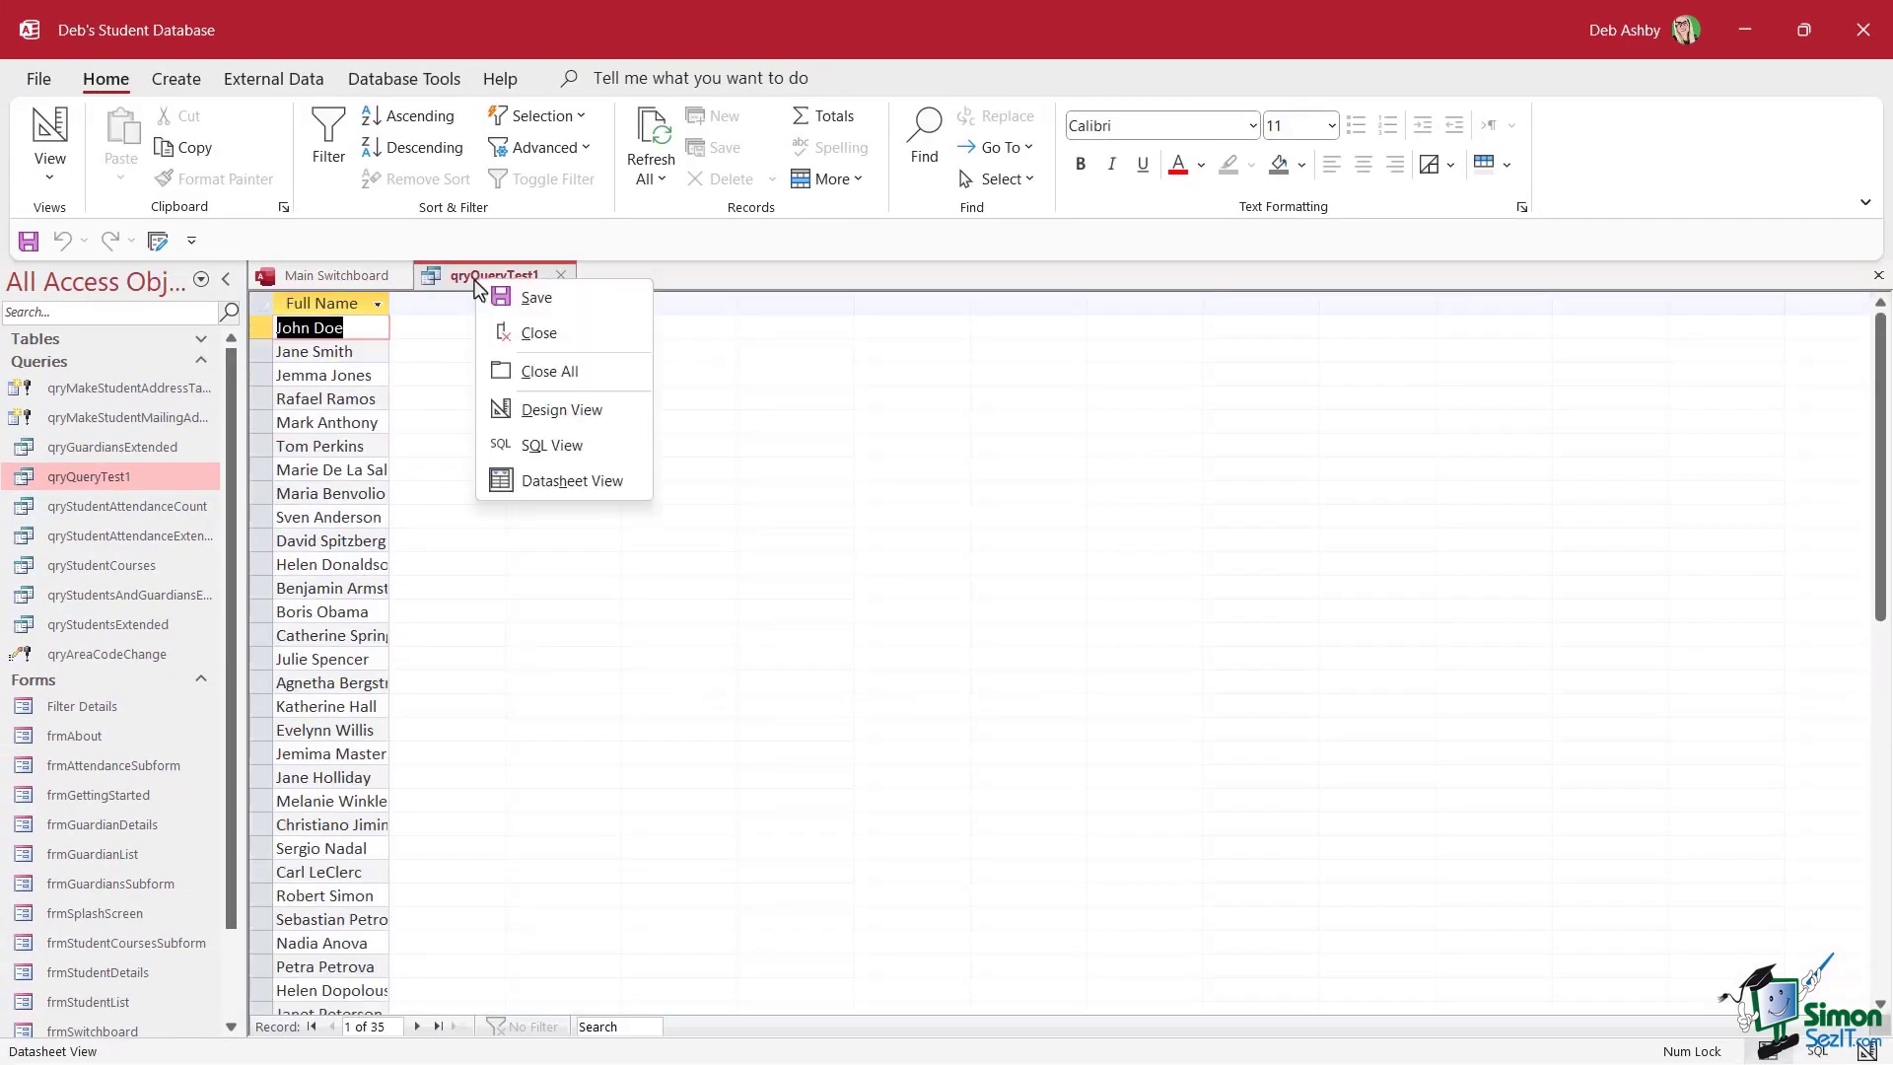
- Replace the SQL with the nested Iif(IsNull([Last Name]),[First Name],...) version and run it
click(541, 444)
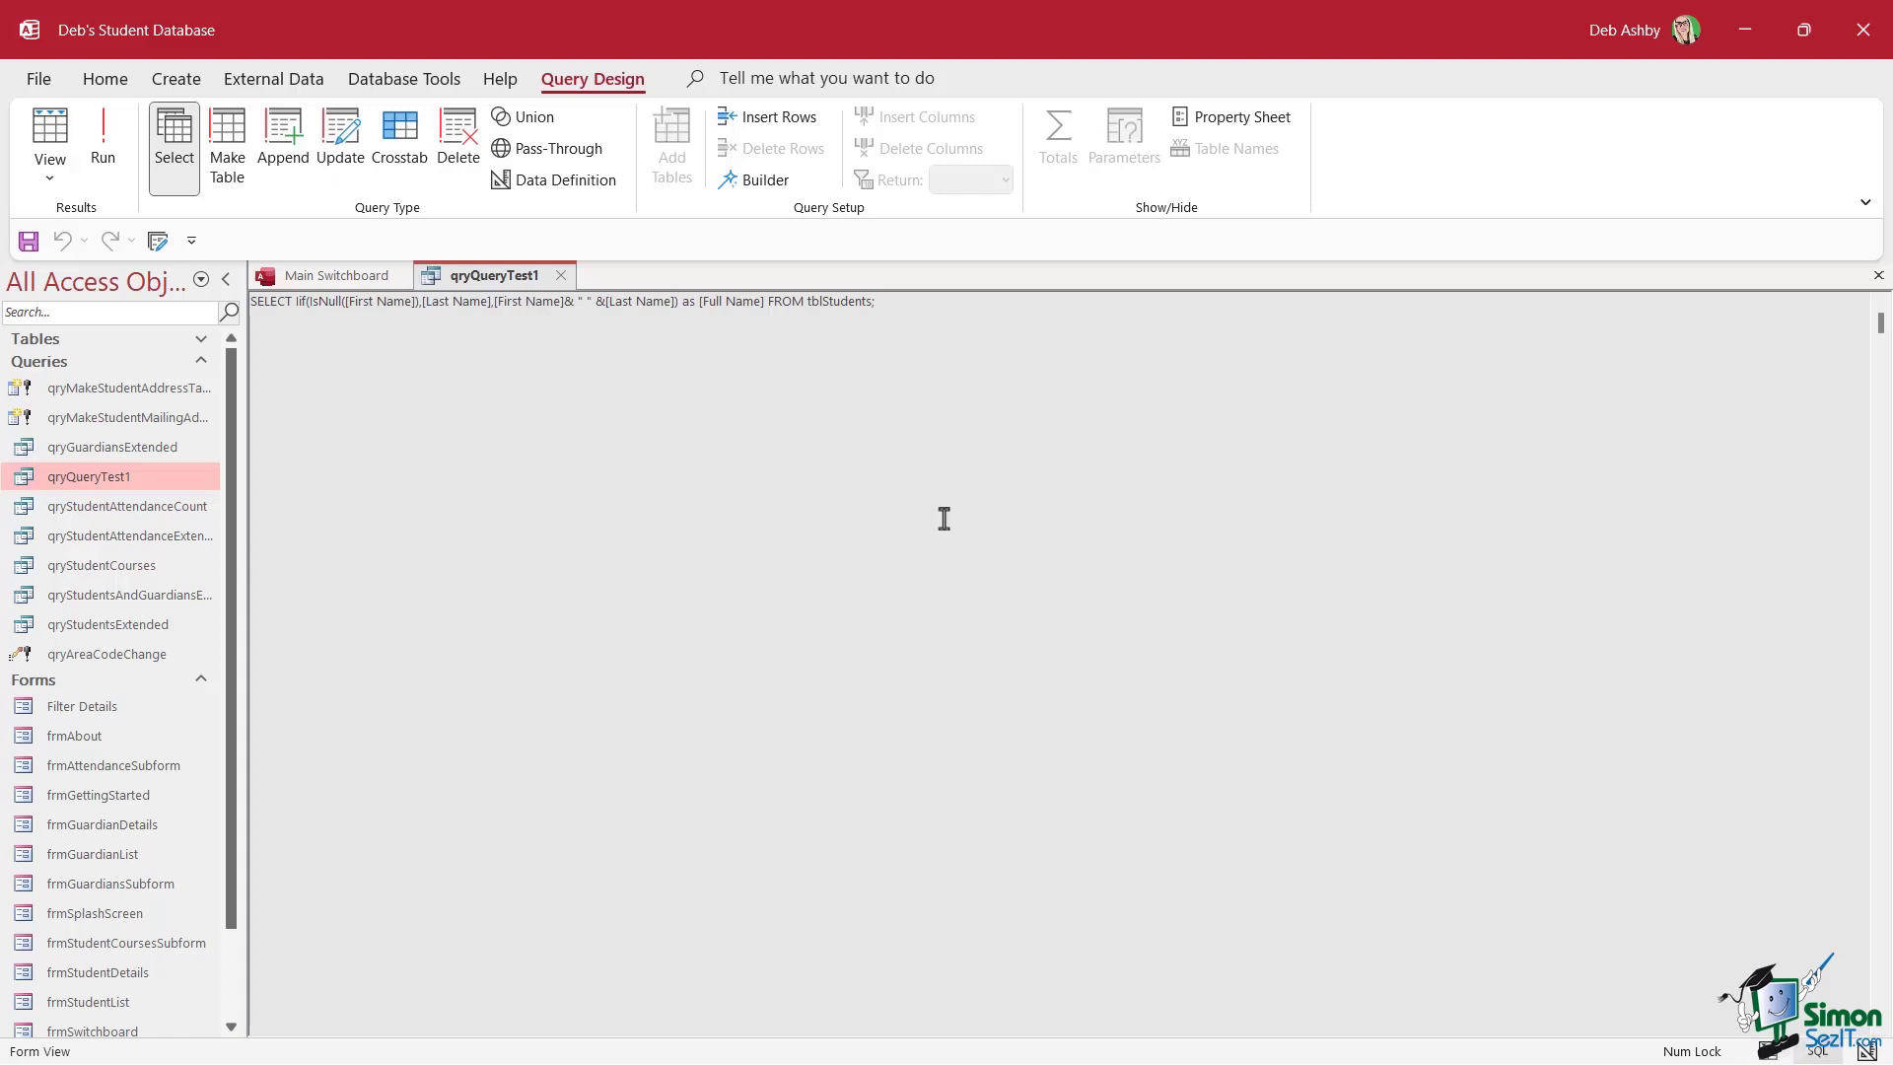
key(ctrl+a)
text(SELECT Iif(IsNull([Last Name]),[First Name],Iif(IsNull([First Name]),[Last Name],[First Name]& " " &[Last Name])) as [Full Name] FROM tblStudents;)
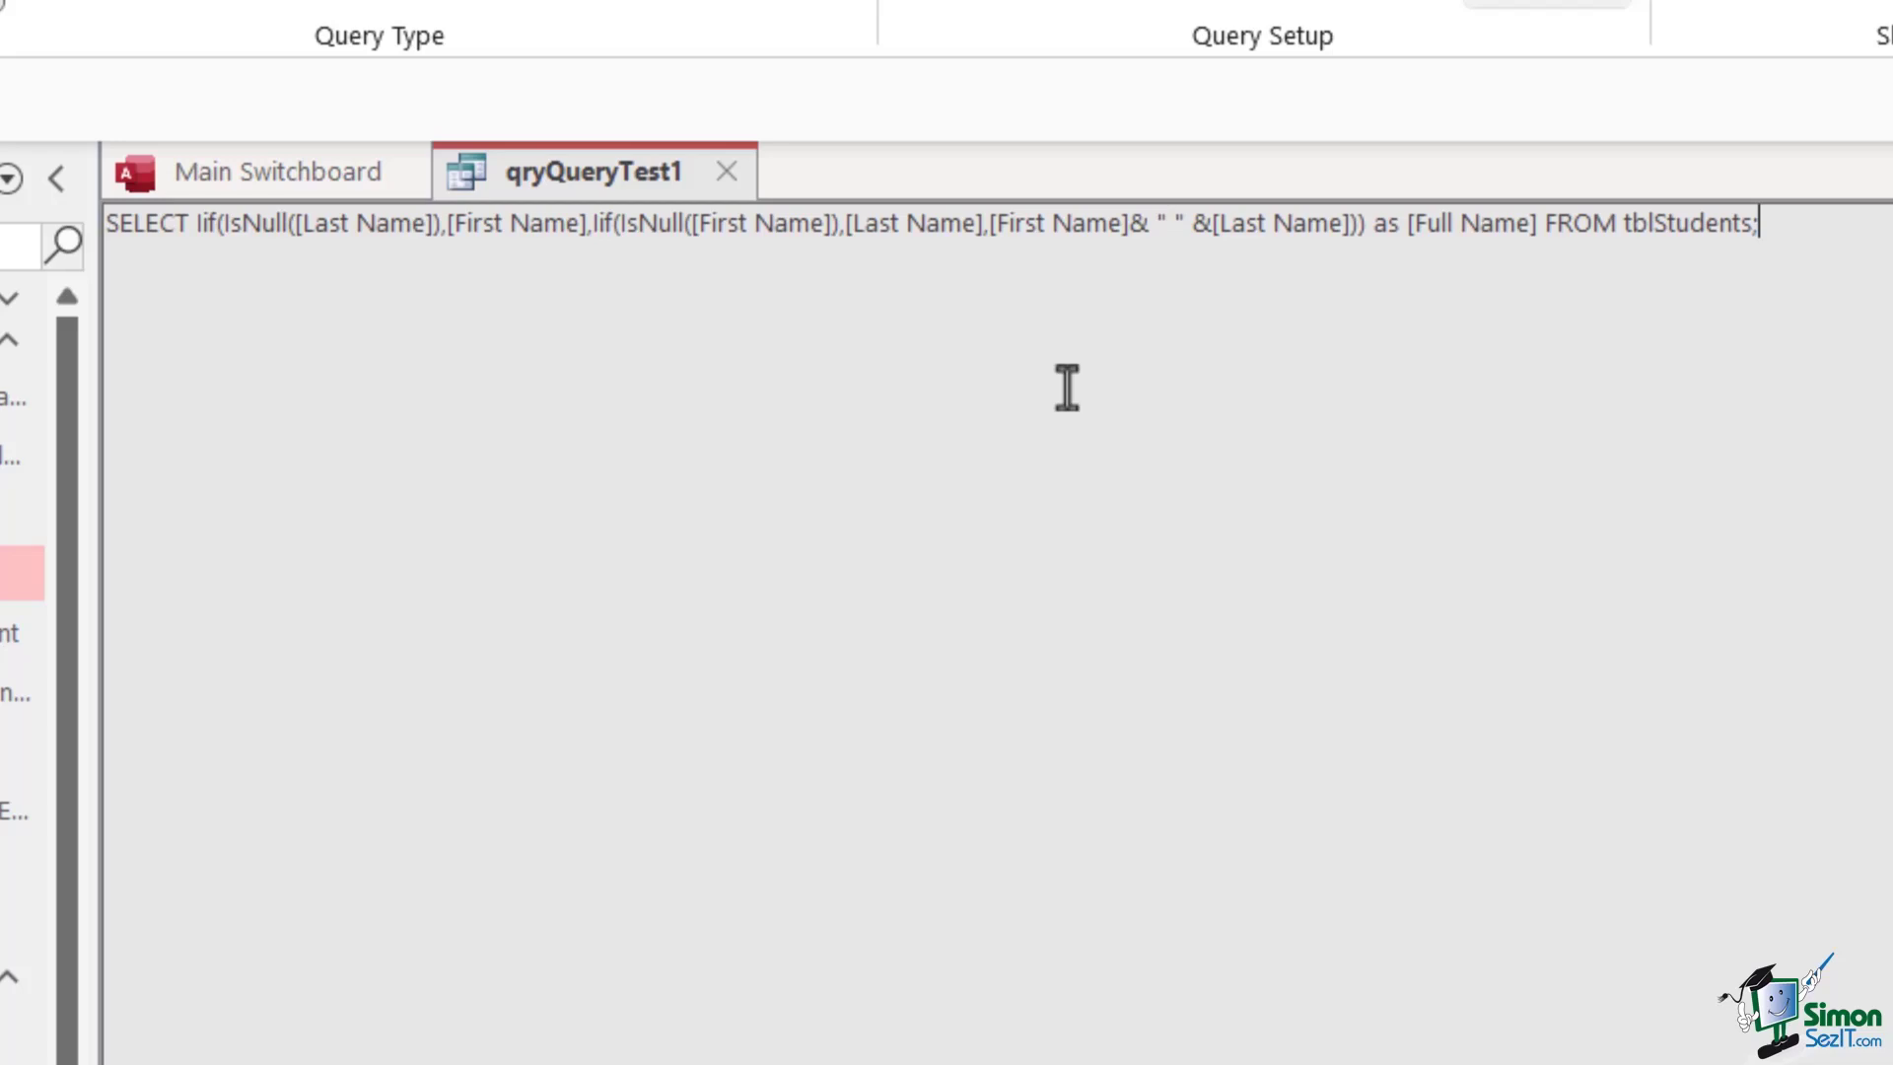
click(91, 148)
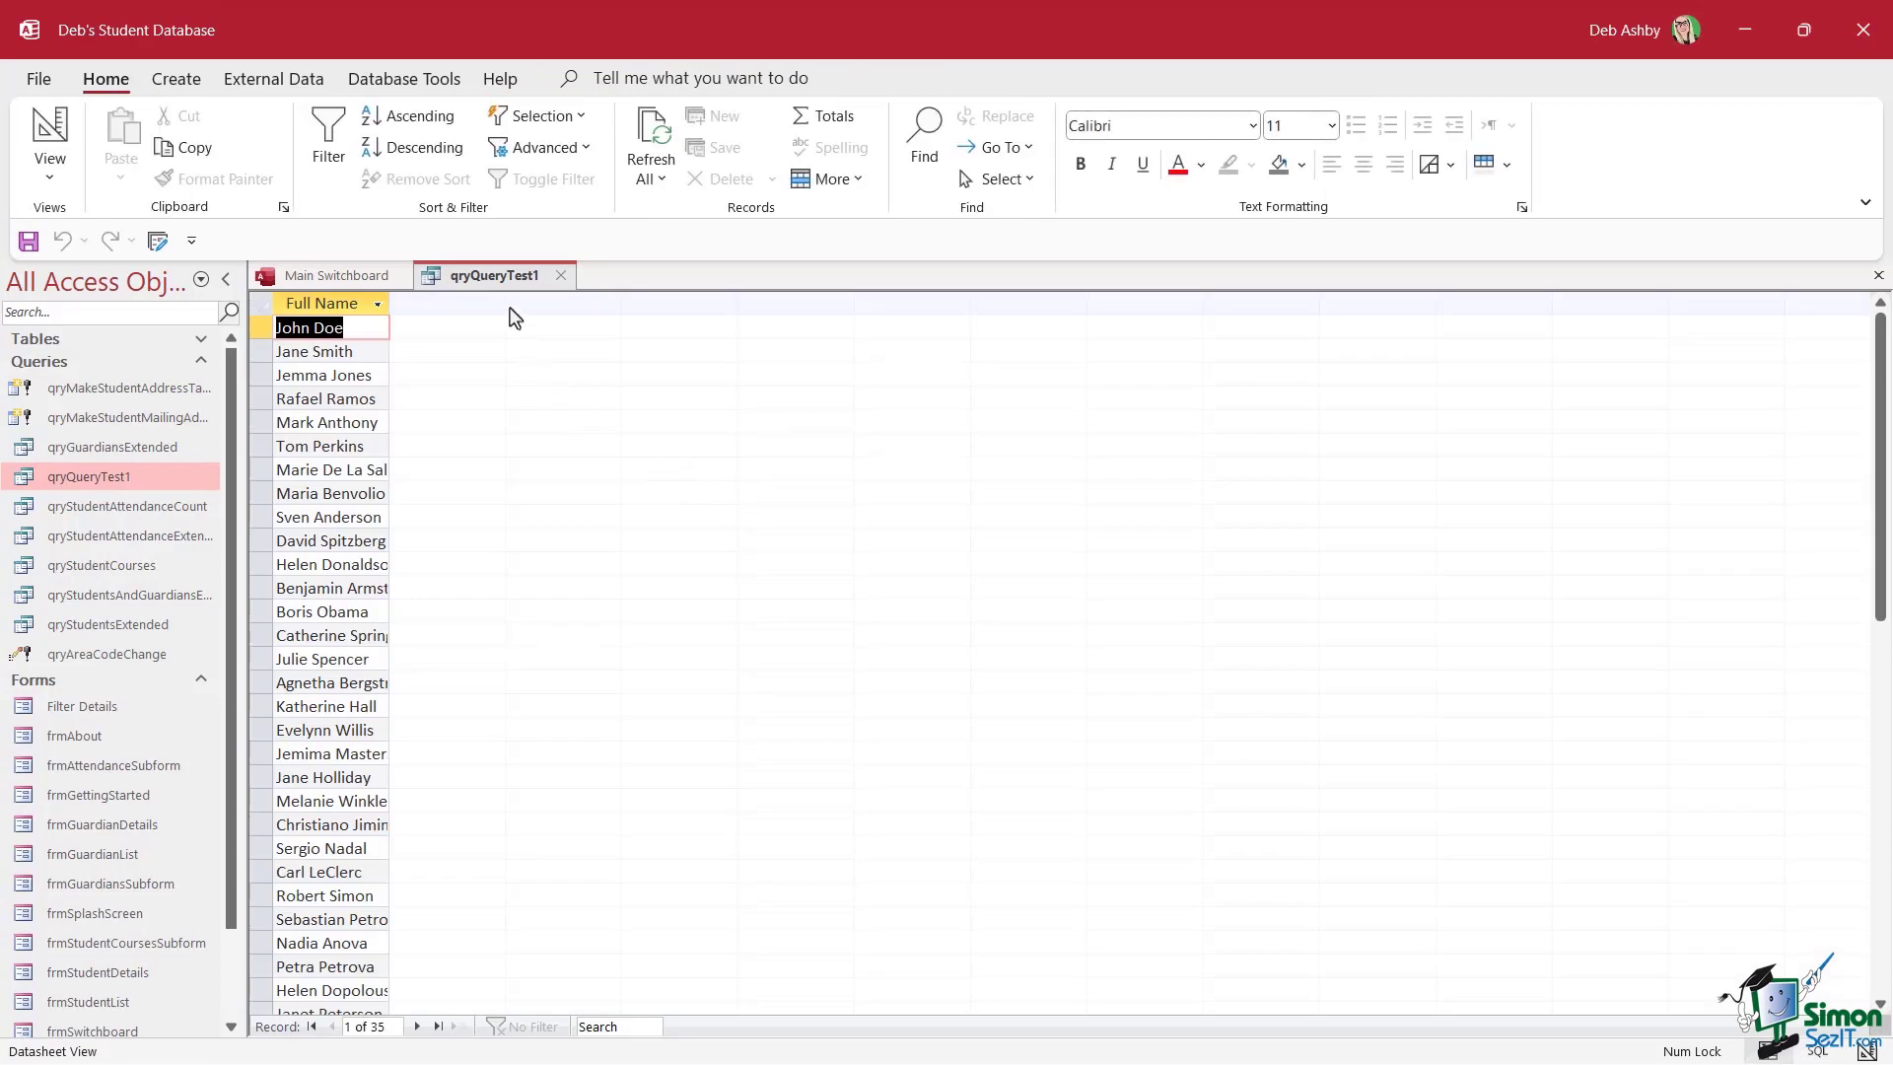
- In SQL View, move the FROM tblStudents clause onto its own line
right_click(498, 276)
click(552, 440)
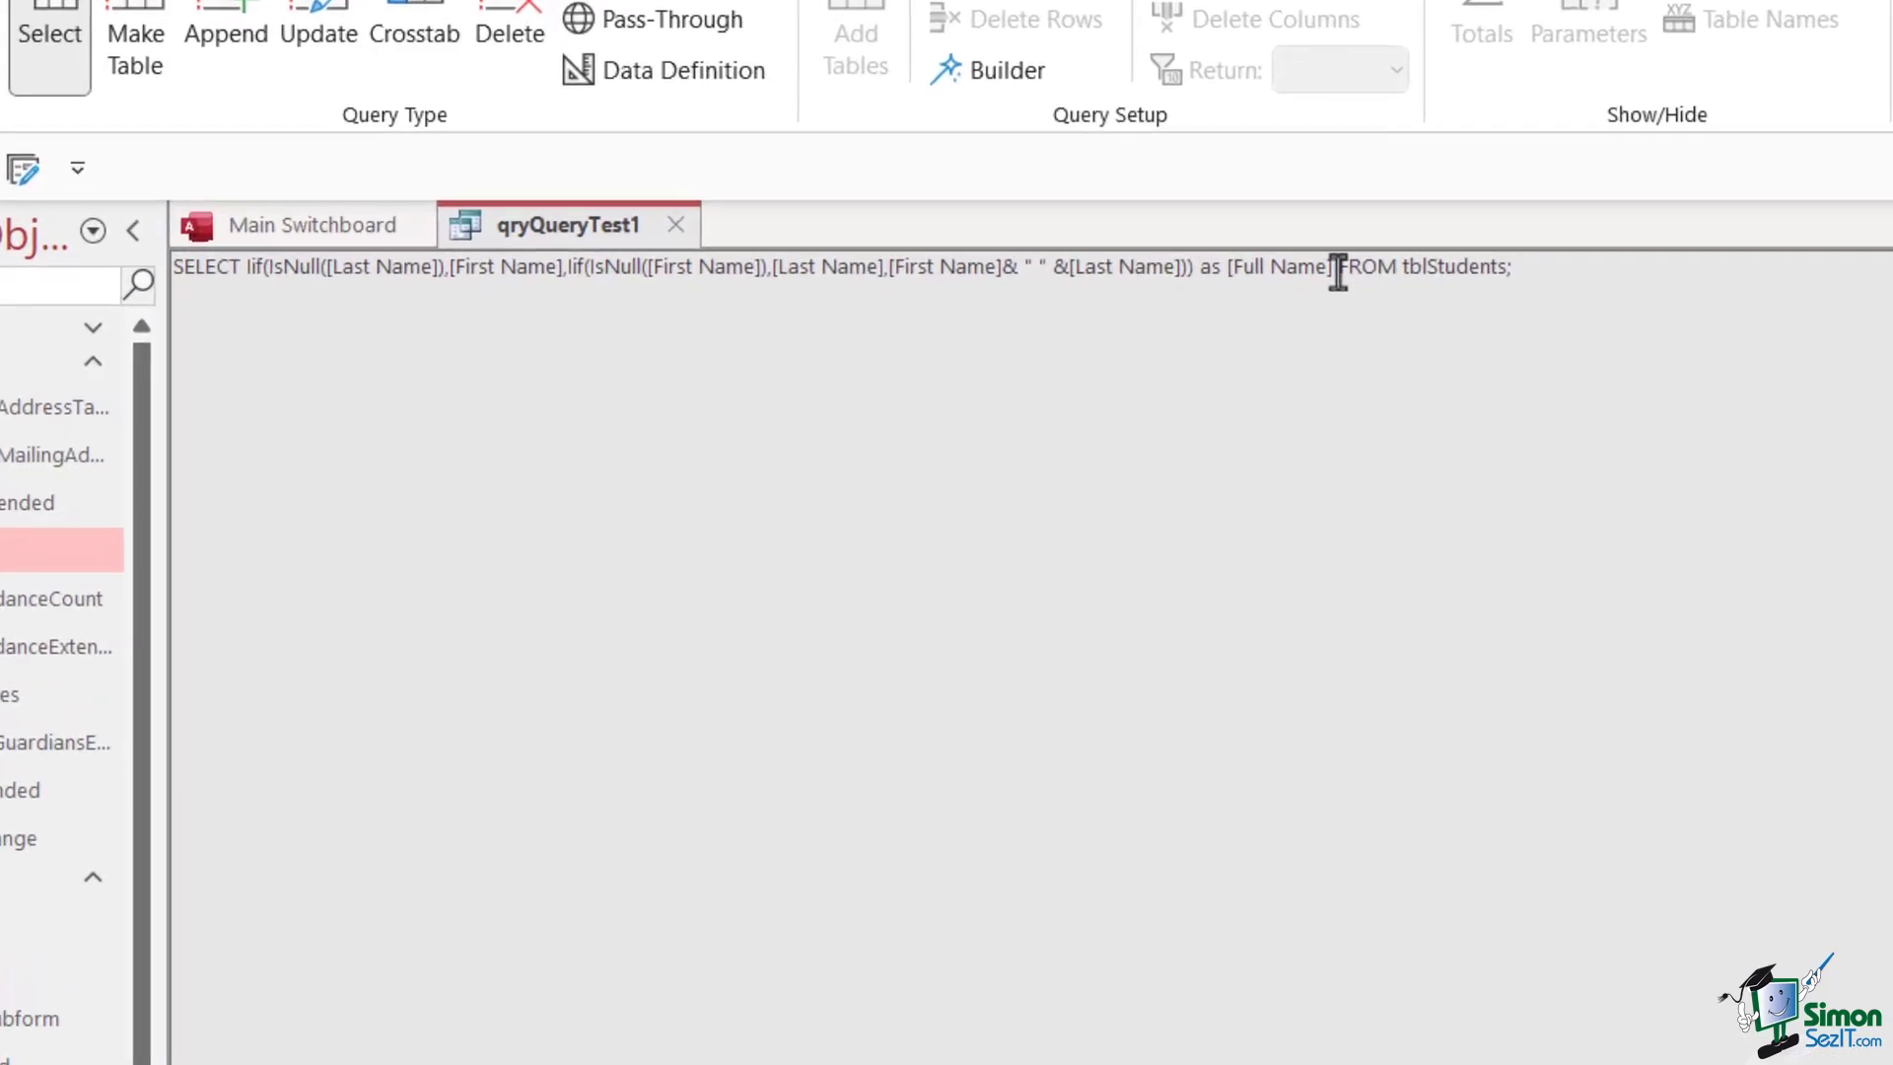
click(1337, 268)
key(Return)
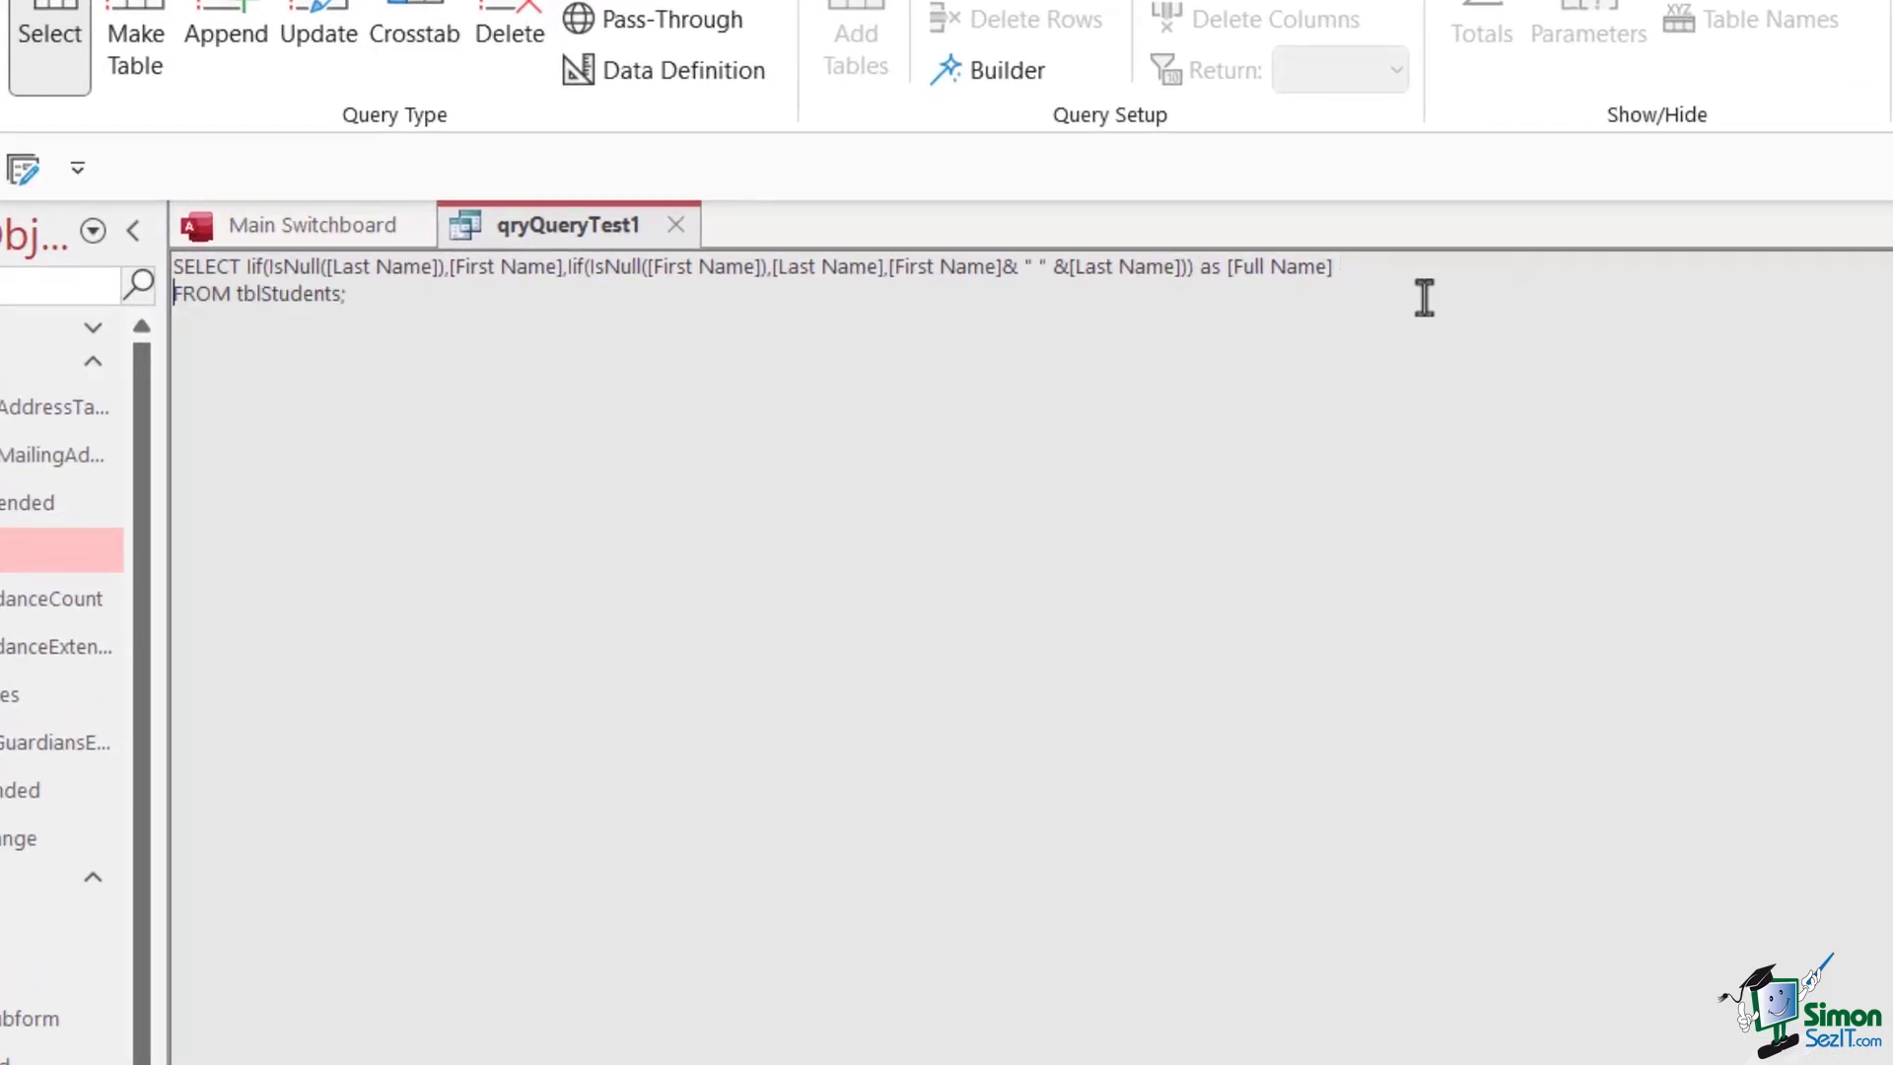
- Add ORDER BY [Last Name]; on a new line and run the sorted query
click(446, 306)
key(Return)
text(OR)
key(Tab)
text([Last Bae)
key(BackSpace)
key(BackSpace)
key(BackSpace)
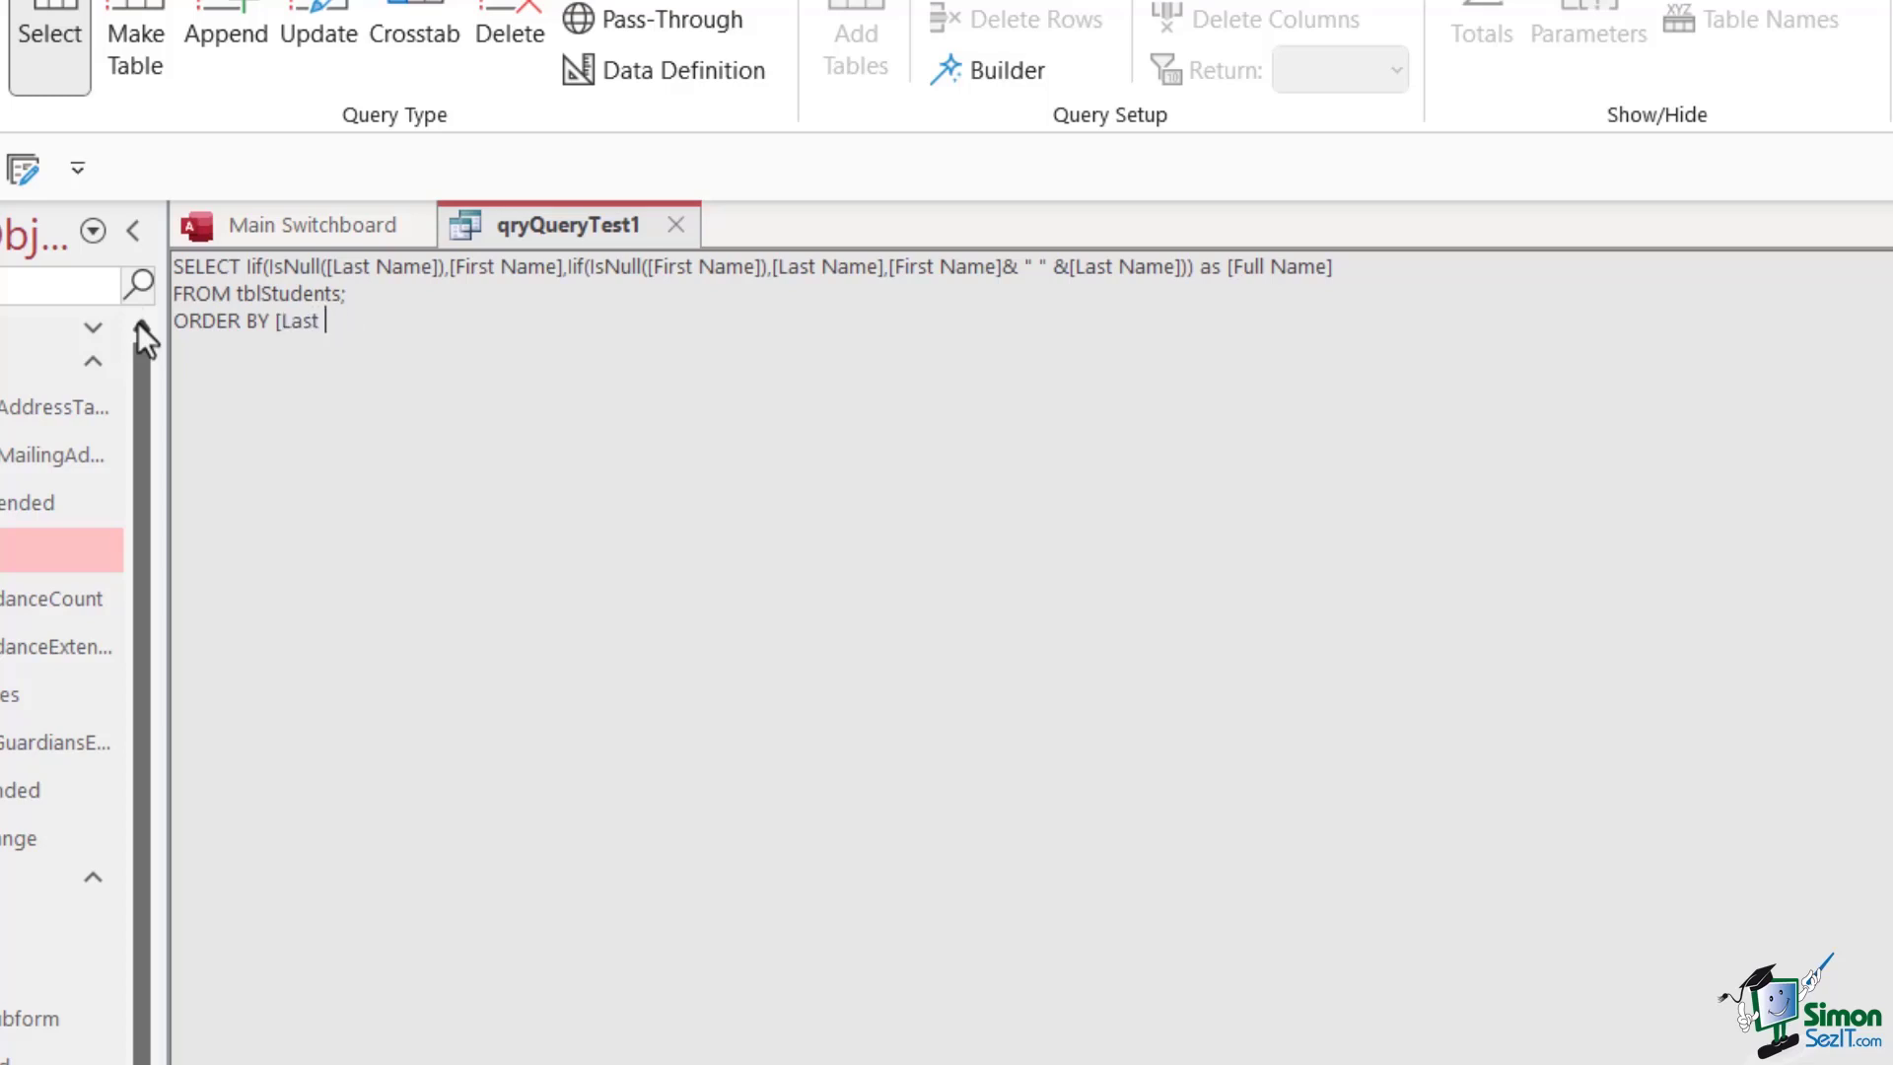
text(Name];)
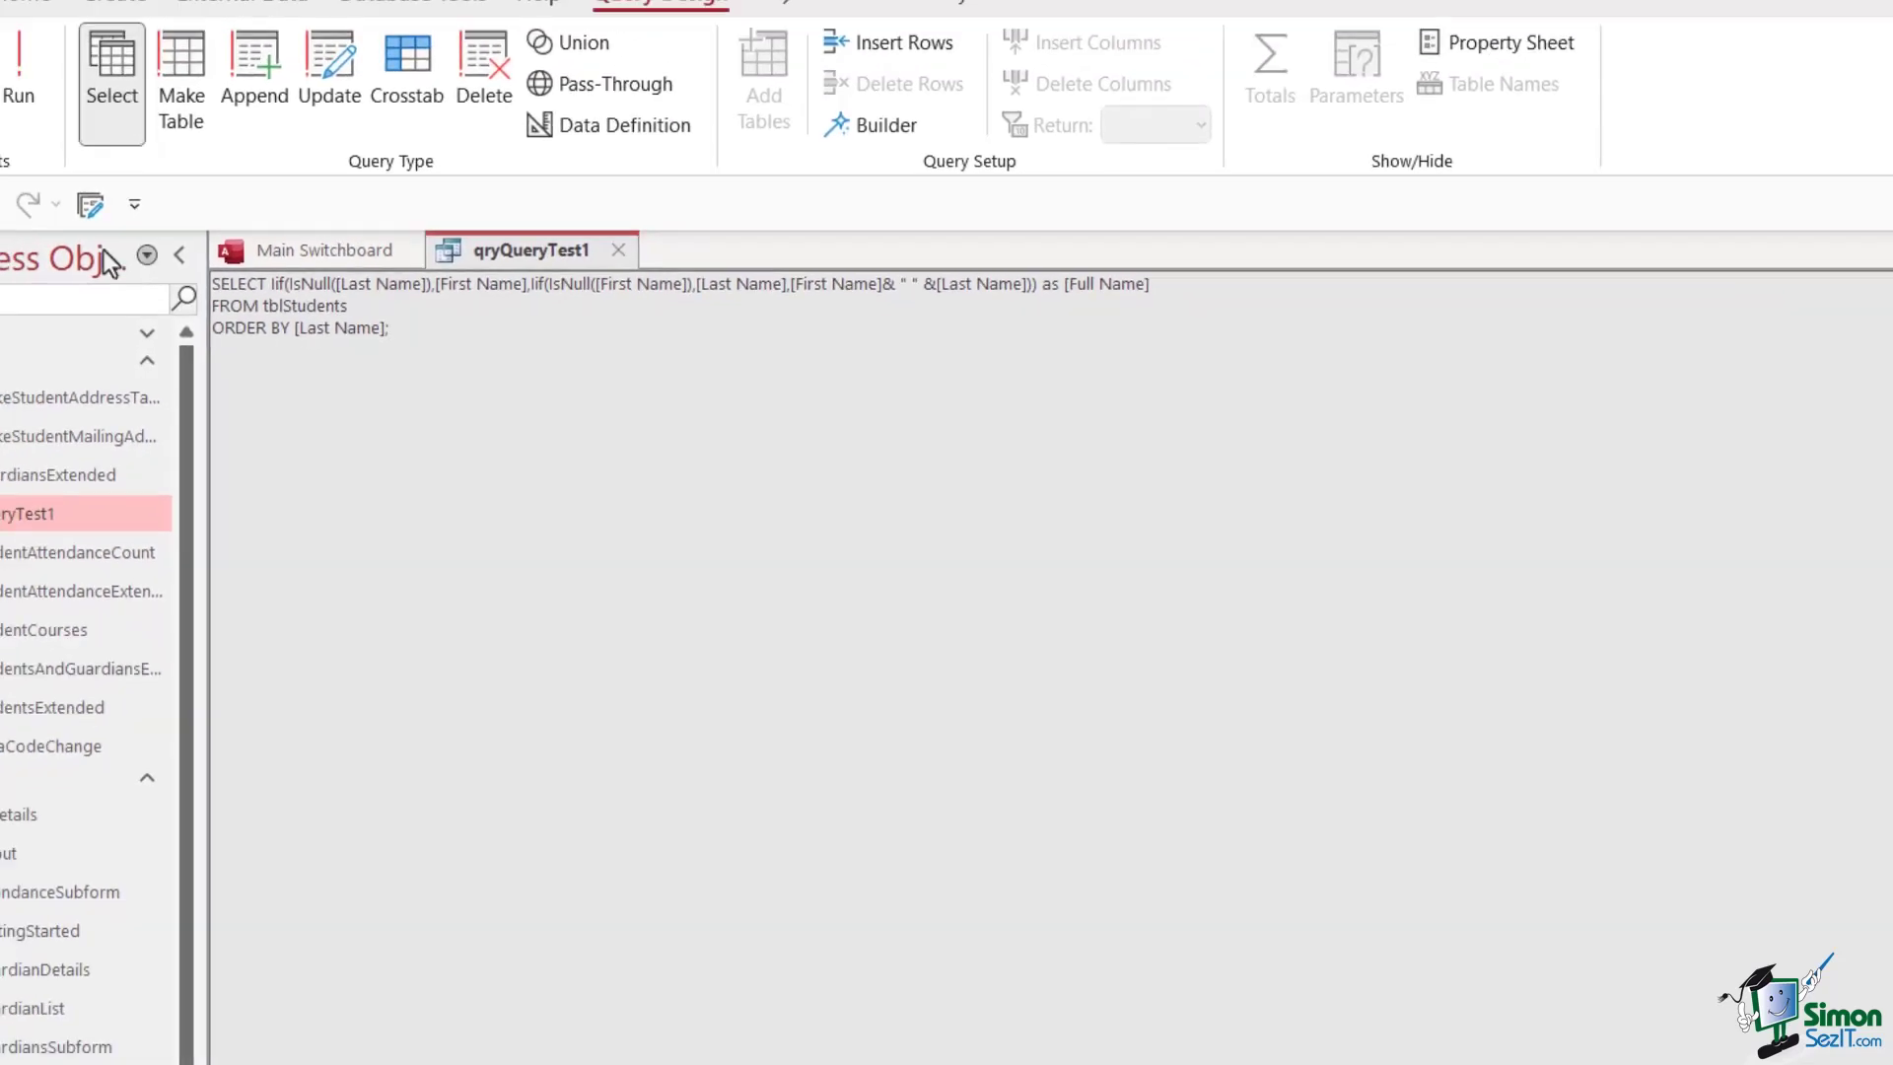
click(116, 157)
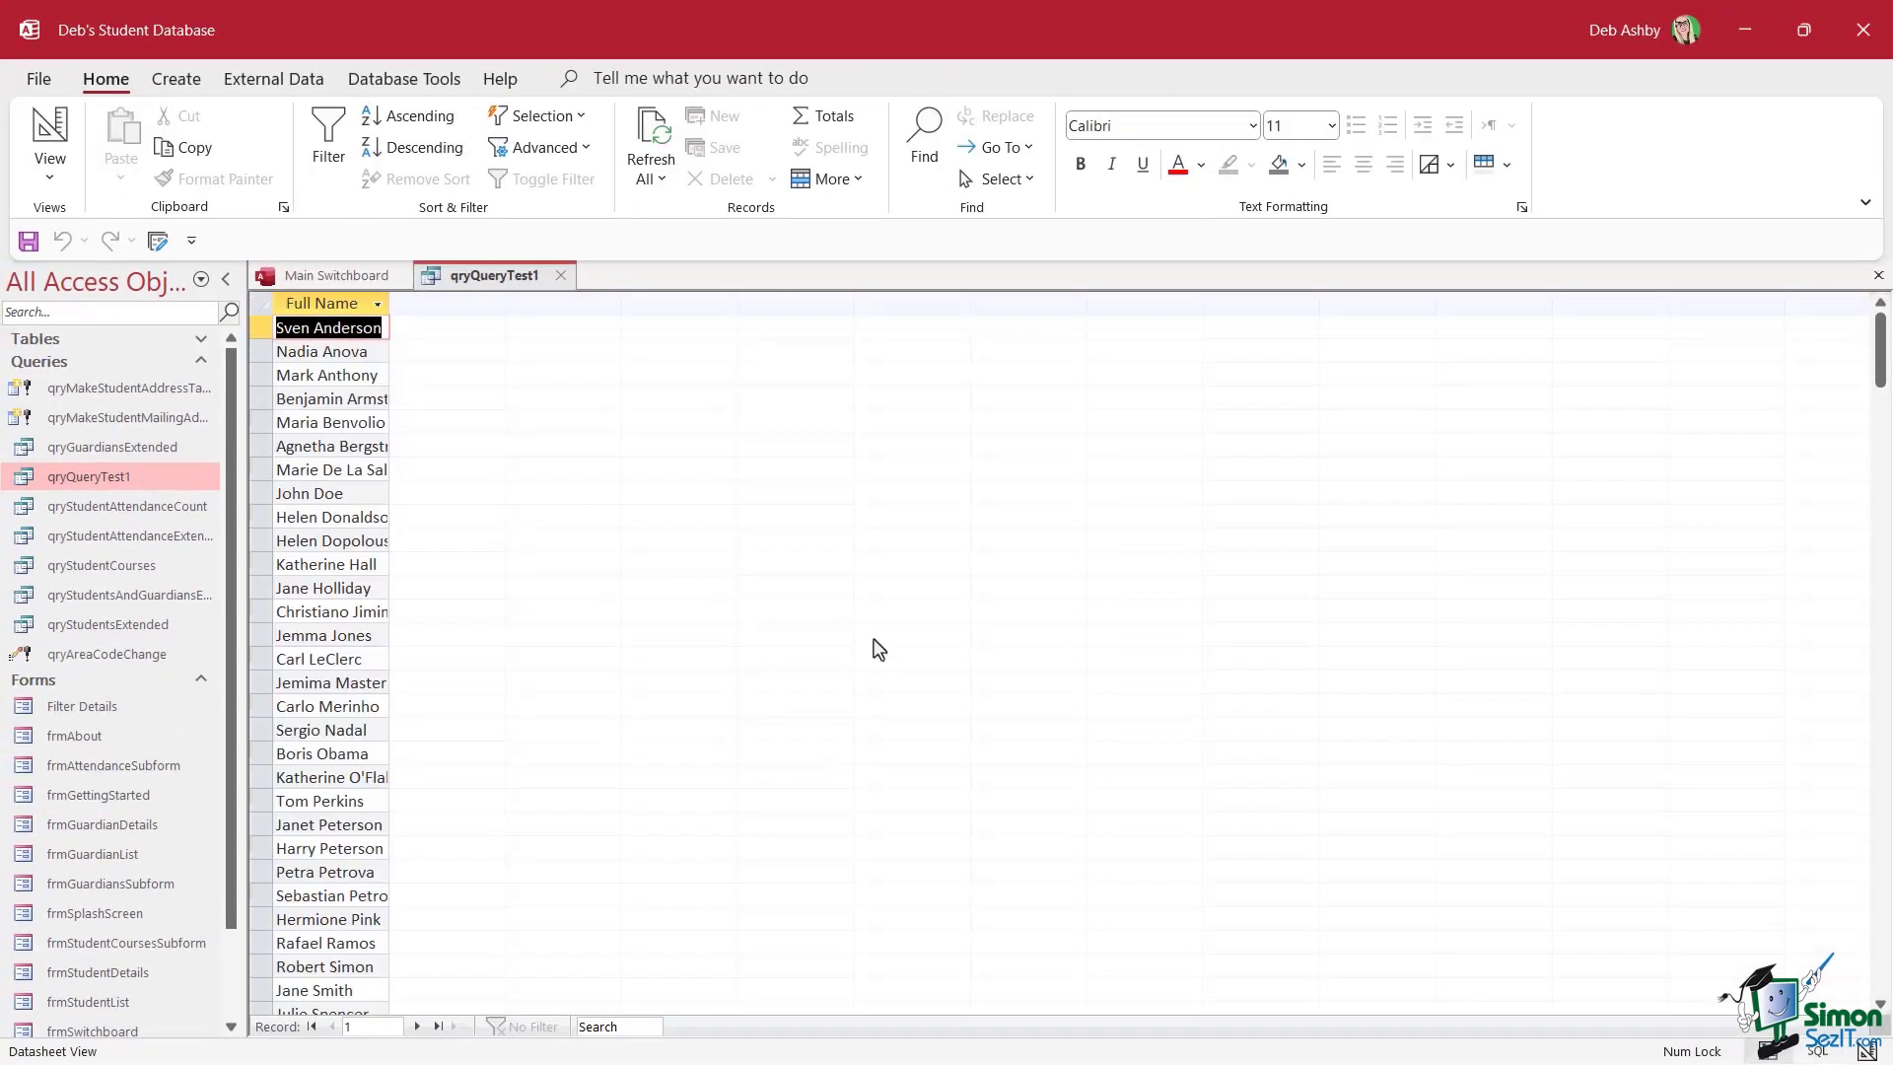